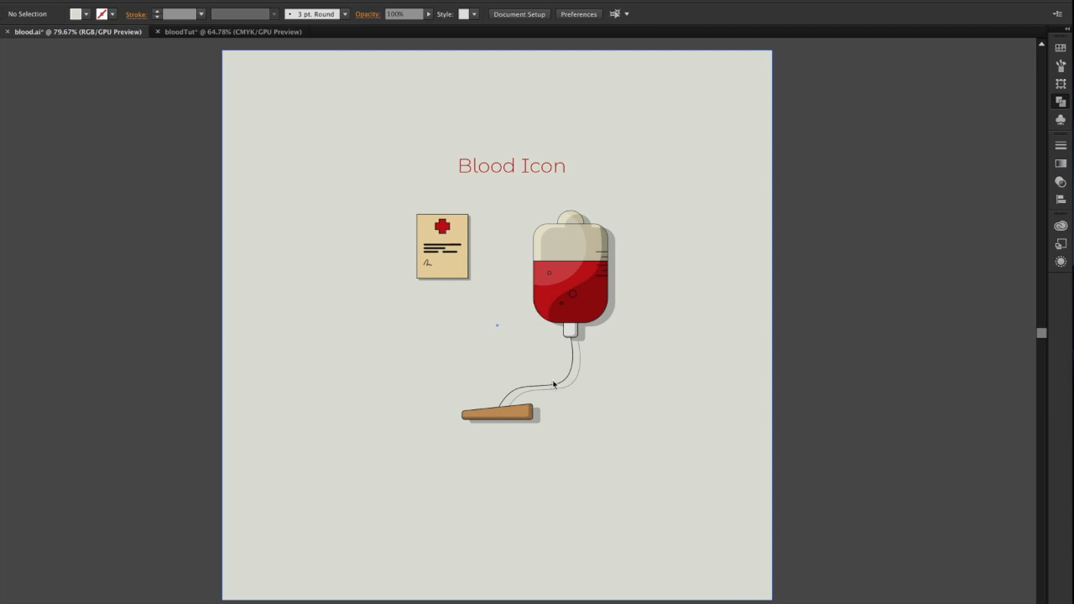
- Switch to the bloodTut document and draw a rectangle about 145 by 225 px in the upper middle of the artboard
{"action": "key", "text": "Tab"}
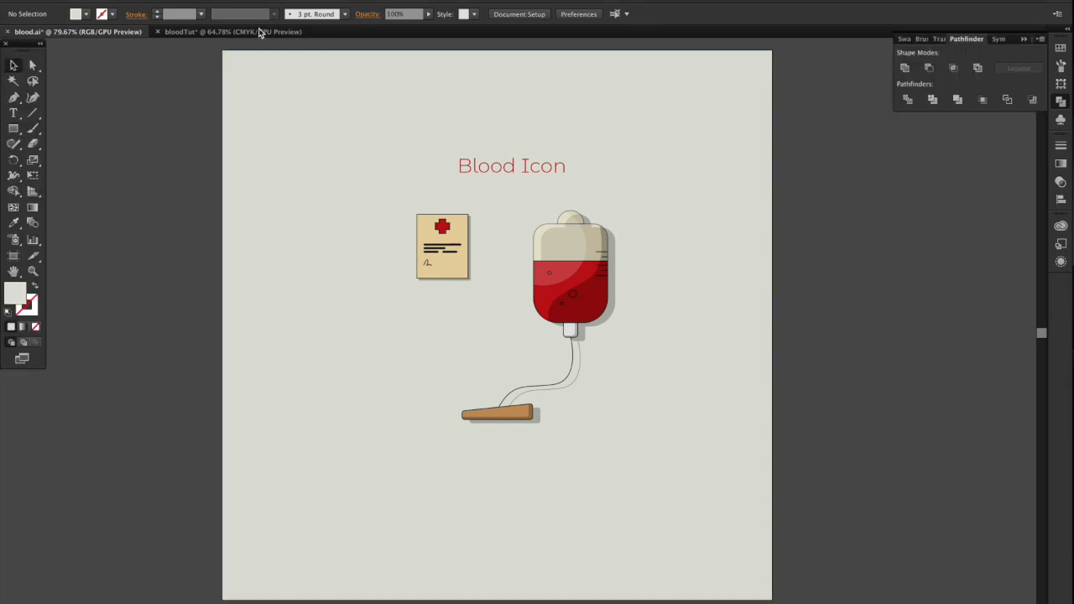
{"action": "left_click", "coordinate": [256, 32]}
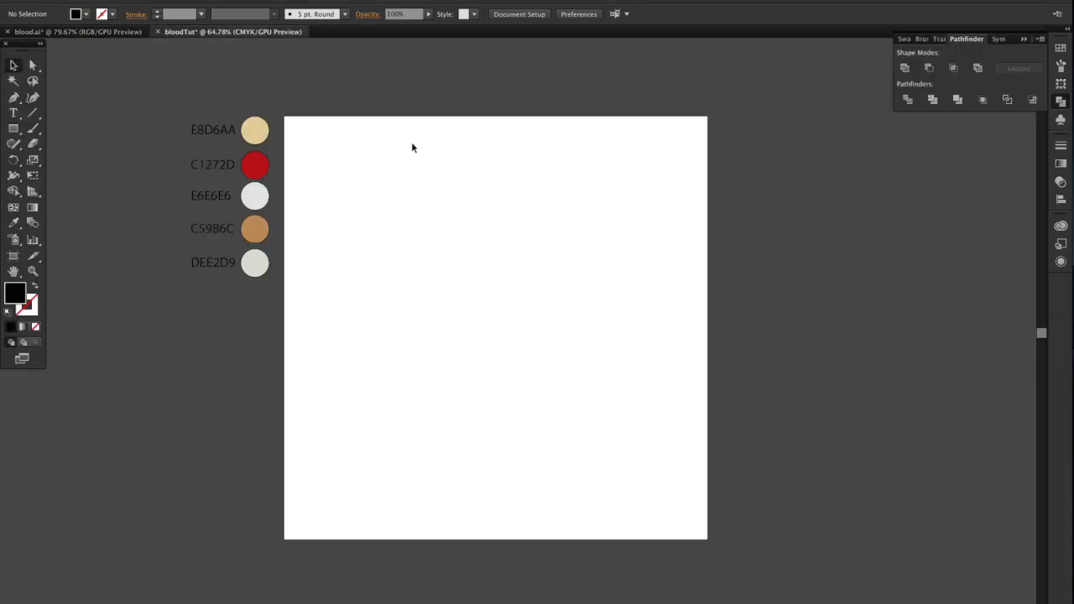
{"action": "left_click", "coordinate": [14, 128]}
{"action": "mouse_move", "coordinate": [483, 223]}
{"action": "left_mouse_down"}
{"action": "mouse_move", "coordinate": [496, 273]}
{"action": "mouse_move", "coordinate": [528, 314]}
{"action": "mouse_move", "coordinate": [552, 316]}
{"action": "mouse_move", "coordinate": [542, 316]}
{"action": "left_mouse_up"}
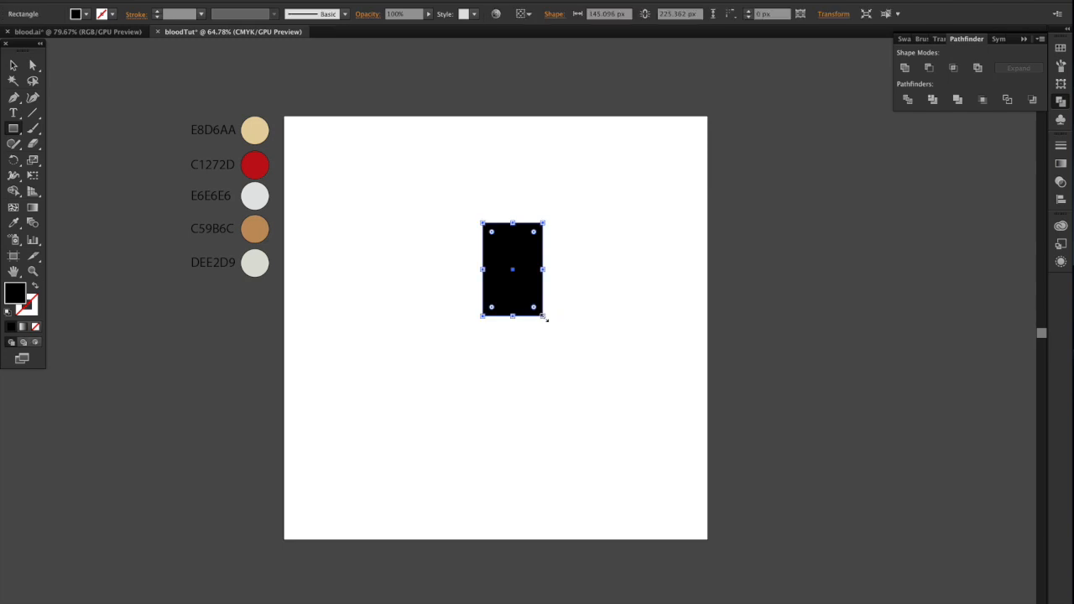
- Give the rectangle a black stroke and a white fill
{"action": "left_click", "coordinate": [112, 14]}
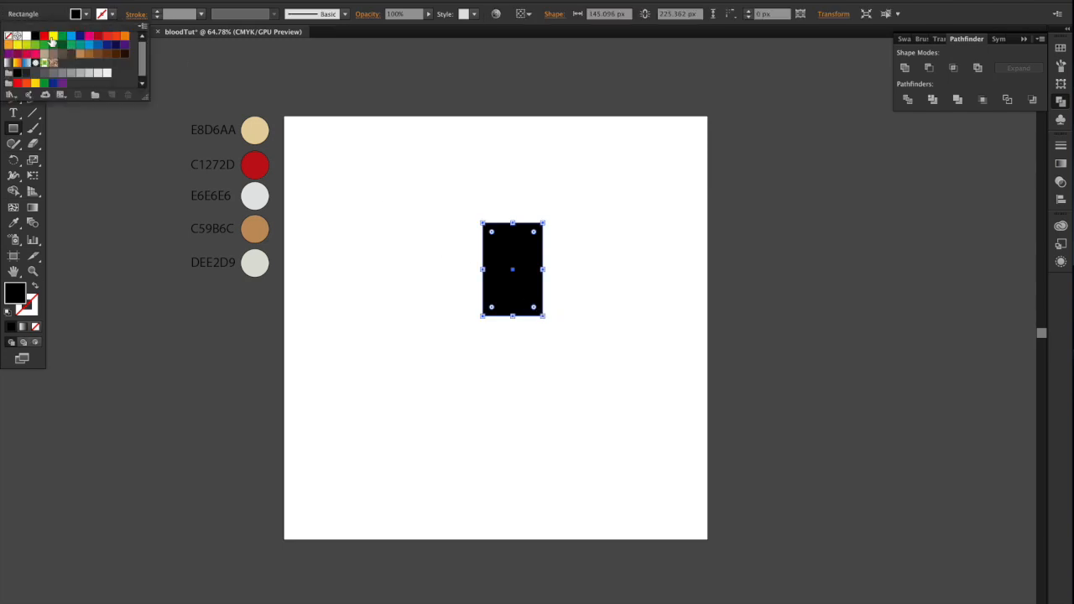
{"action": "left_click", "coordinate": [36, 37]}
{"action": "left_click", "coordinate": [89, 17]}
{"action": "left_click", "coordinate": [86, 15]}
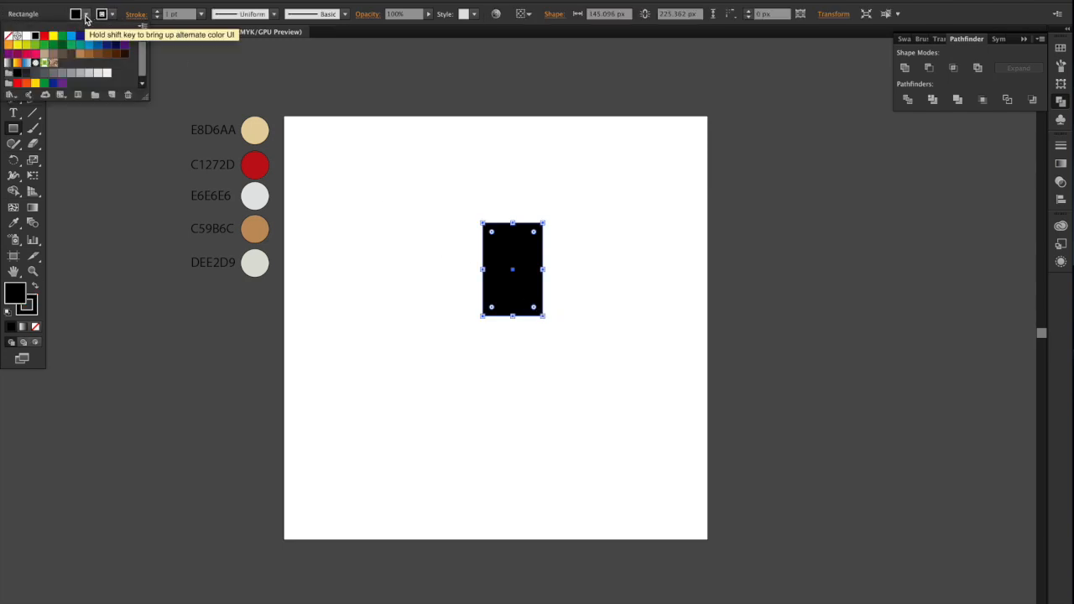
{"action": "left_click", "coordinate": [26, 36]}
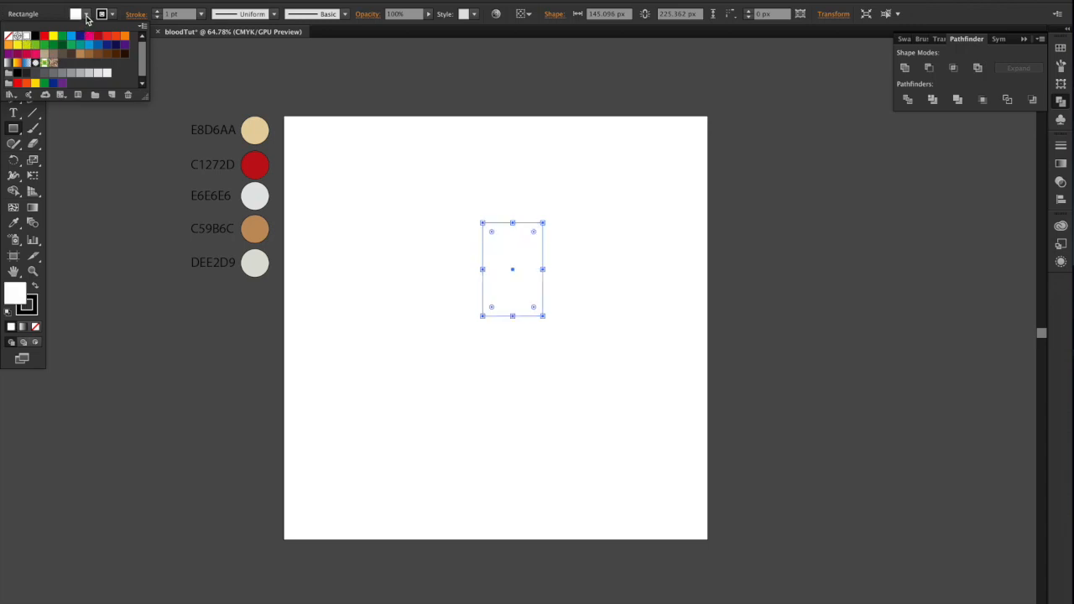
- Round the rectangle's two lower corners to about 45 px and its two upper corners with a smaller radius
{"action": "left_click", "coordinate": [33, 65]}
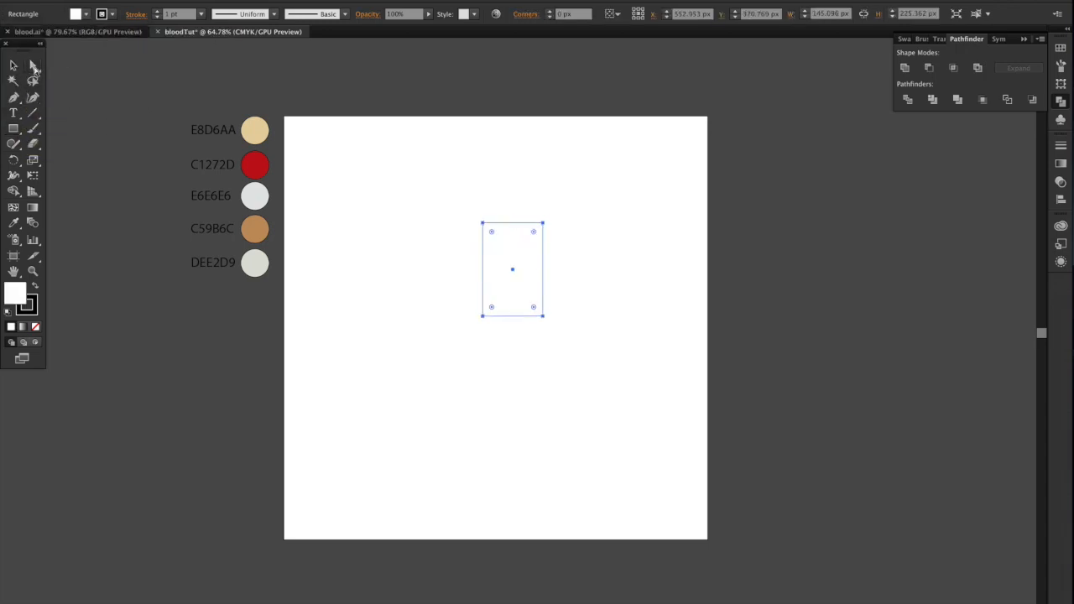
{"action": "left_click_drag", "start_coordinate": [463, 283], "coordinate": [589, 337]}
{"action": "mouse_move", "coordinate": [533, 309]}
{"action": "left_mouse_down"}
{"action": "mouse_move", "coordinate": [530, 257]}
{"action": "mouse_move", "coordinate": [533, 294]}
{"action": "left_mouse_up"}
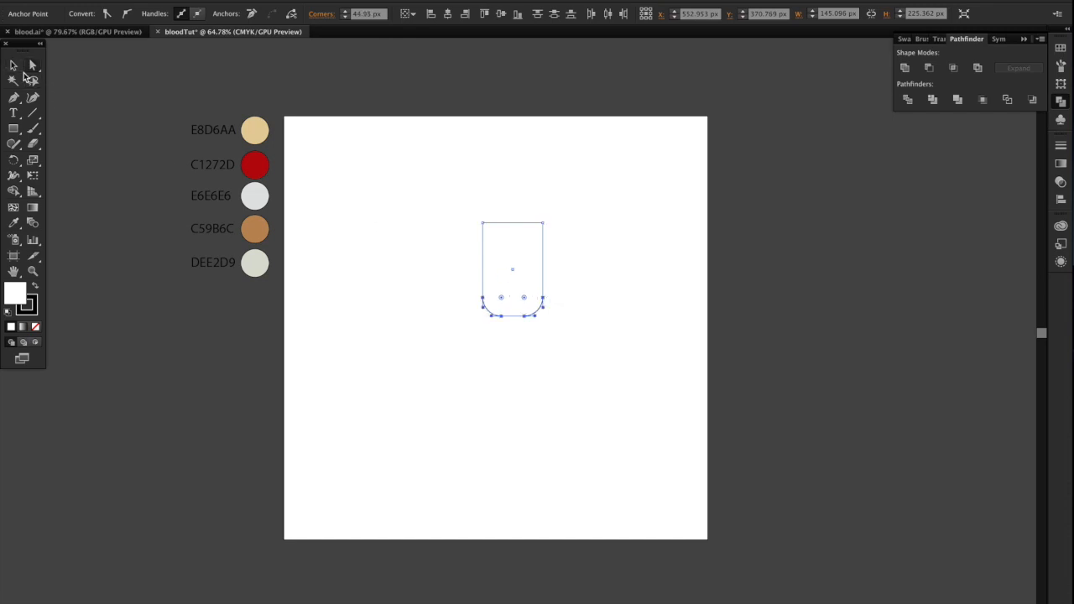
{"action": "scroll", "coordinate": [546, 234], "scroll_direction": "up", "scroll_amount": 5, "text": "alt"}
{"action": "left_click_drag", "start_coordinate": [532, 205], "coordinate": [524, 218]}
{"action": "left_click", "coordinate": [13, 64]}
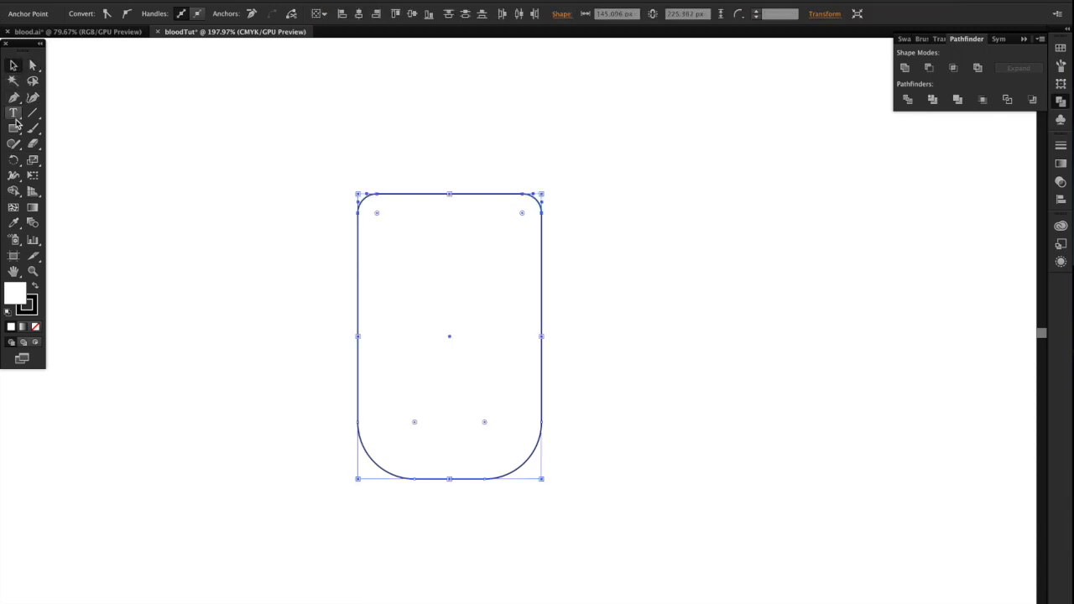
- Draw a circle about 73 px in diameter above the rounded bag shape
{"action": "left_click", "coordinate": [13, 131]}
{"action": "left_click", "coordinate": [73, 159]}
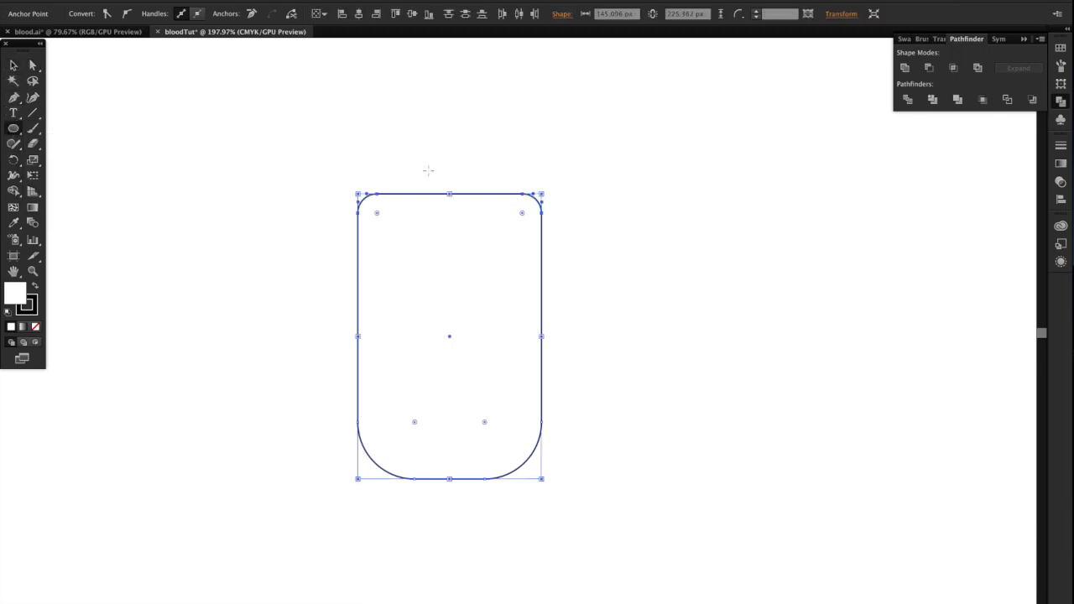
{"action": "left_click_drag", "start_coordinate": [482, 107], "coordinate": [527, 153]}
- Cut the circle with a horizontal line through its centre and remove the upper half and line ends with Shape Builder
{"action": "left_click", "coordinate": [13, 97]}
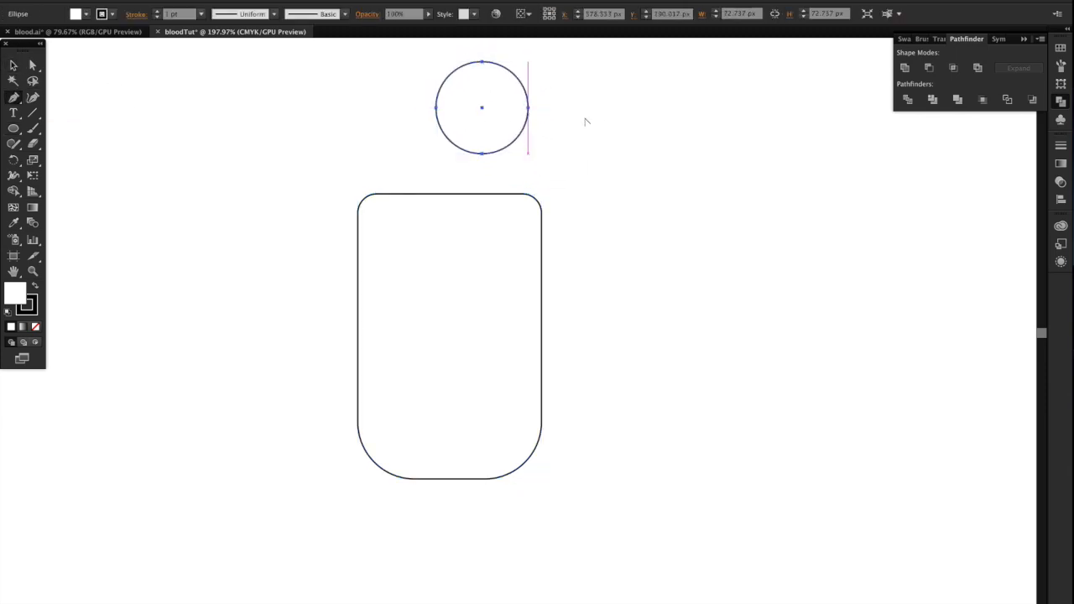
{"action": "left_click", "coordinate": [410, 106]}
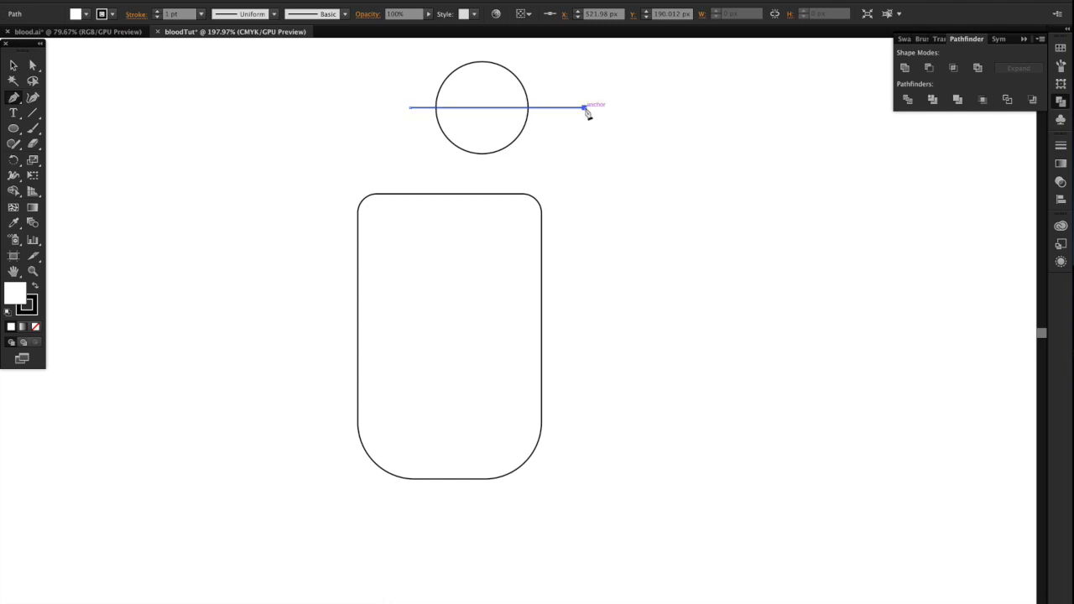
{"action": "left_click", "coordinate": [584, 107]}
{"action": "left_click", "coordinate": [13, 64]}
{"action": "left_click", "coordinate": [389, 66]}
{"action": "left_click_drag", "start_coordinate": [389, 65], "coordinate": [461, 165]}
{"action": "left_click", "coordinate": [13, 192]}
{"action": "left_click", "coordinate": [486, 93], "text": "alt"}
{"action": "left_click", "coordinate": [553, 108], "text": "alt"}
{"action": "left_click", "coordinate": [422, 108], "text": "alt"}
- Rotate the half circle so its arc points up and place it centred on the bag's top edge
{"action": "left_click", "coordinate": [14, 65]}
{"action": "left_click", "coordinate": [509, 147]}
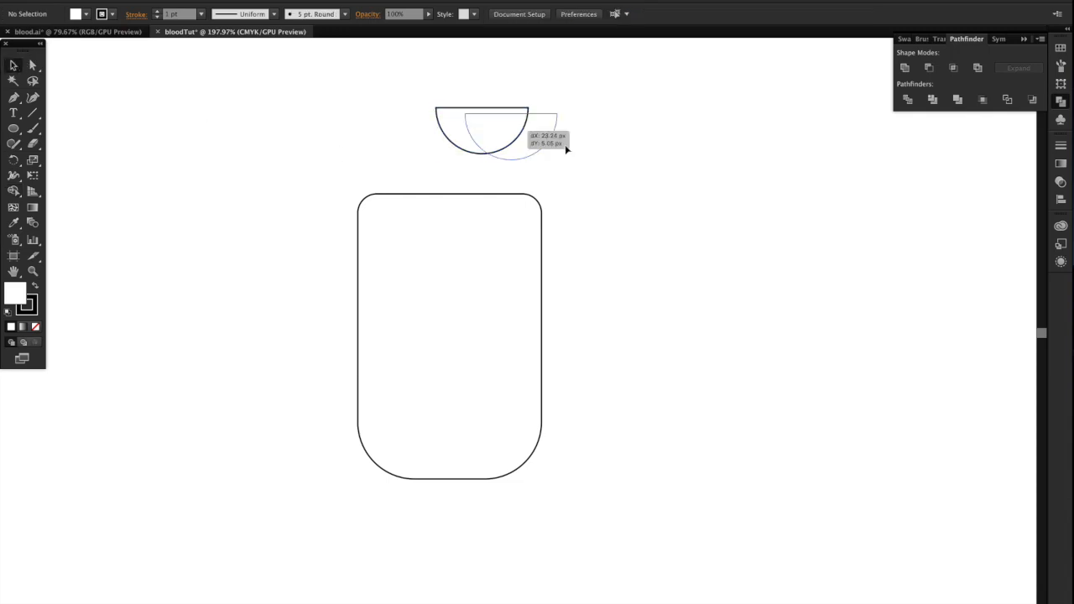
{"action": "left_click_drag", "start_coordinate": [477, 128], "coordinate": [678, 174]}
{"action": "key", "text": "super+z"}
{"action": "left_click_drag", "start_coordinate": [565, 137], "coordinate": [359, 170]}
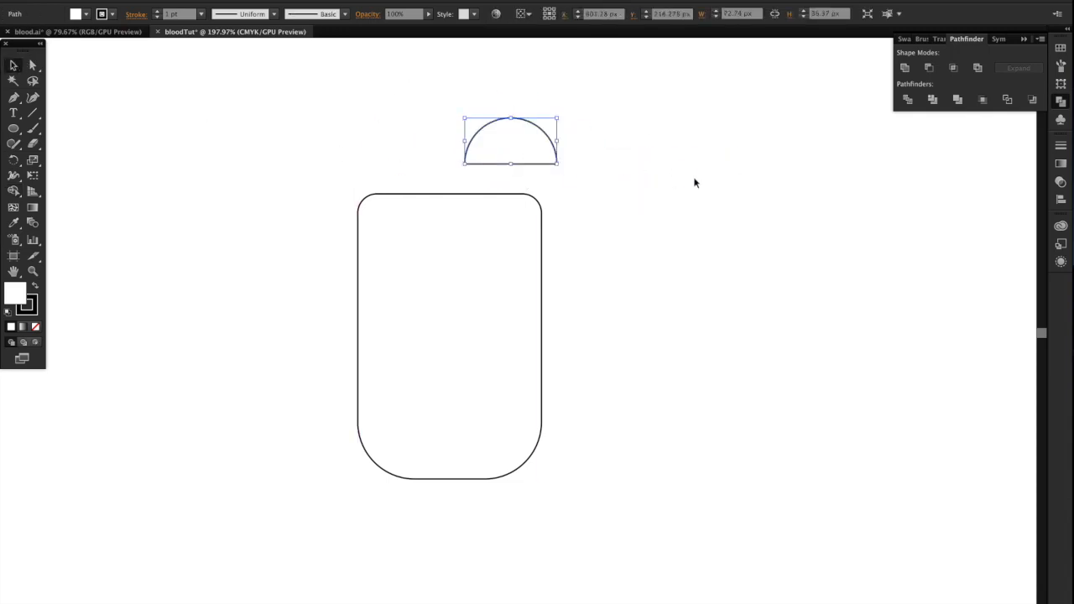
{"action": "left_click_drag", "start_coordinate": [535, 162], "coordinate": [476, 193]}
{"action": "left_click", "coordinate": [615, 224]}
- Draw a horizontal line across the full width of the bag, about a third of the way down
{"action": "scroll", "coordinate": [616, 224], "scroll_direction": "down", "scroll_amount": 3}
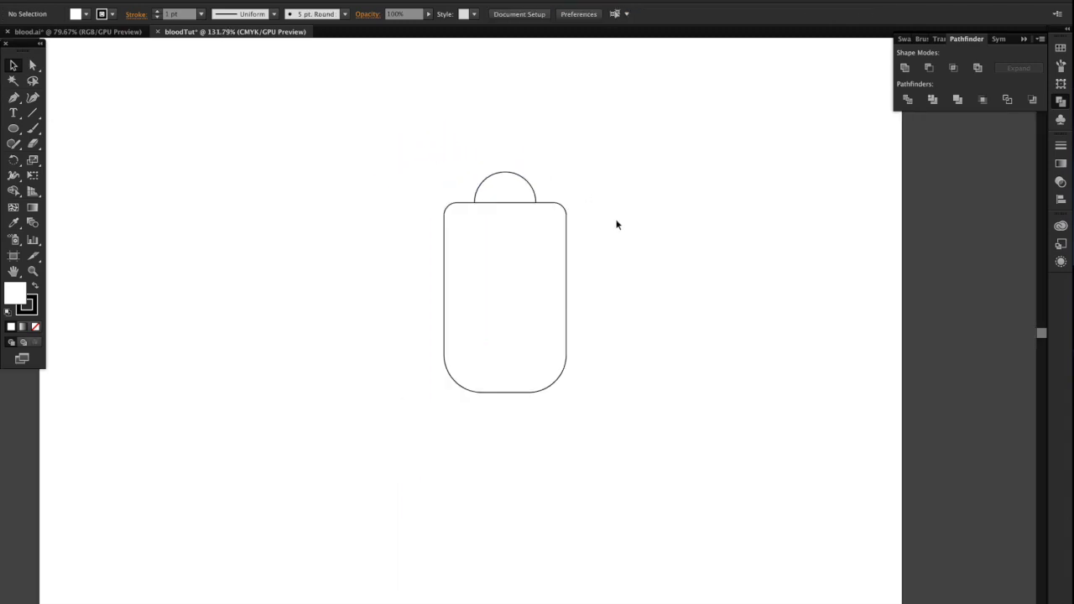
{"action": "scroll", "coordinate": [616, 224], "scroll_direction": "down", "scroll_amount": 2}
{"action": "left_click", "coordinate": [14, 100]}
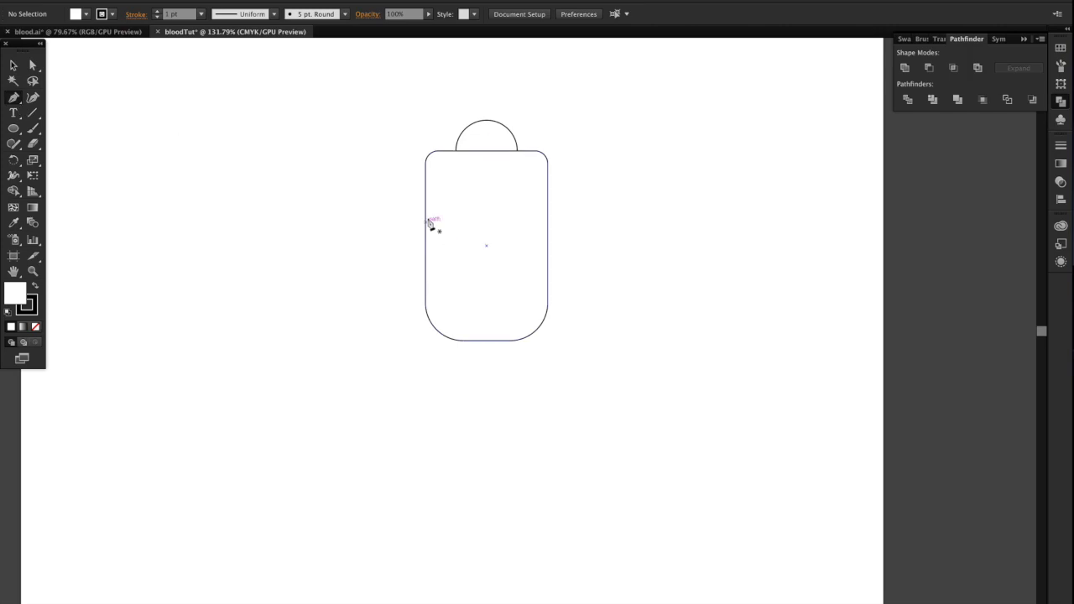
{"action": "left_click", "coordinate": [425, 219]}
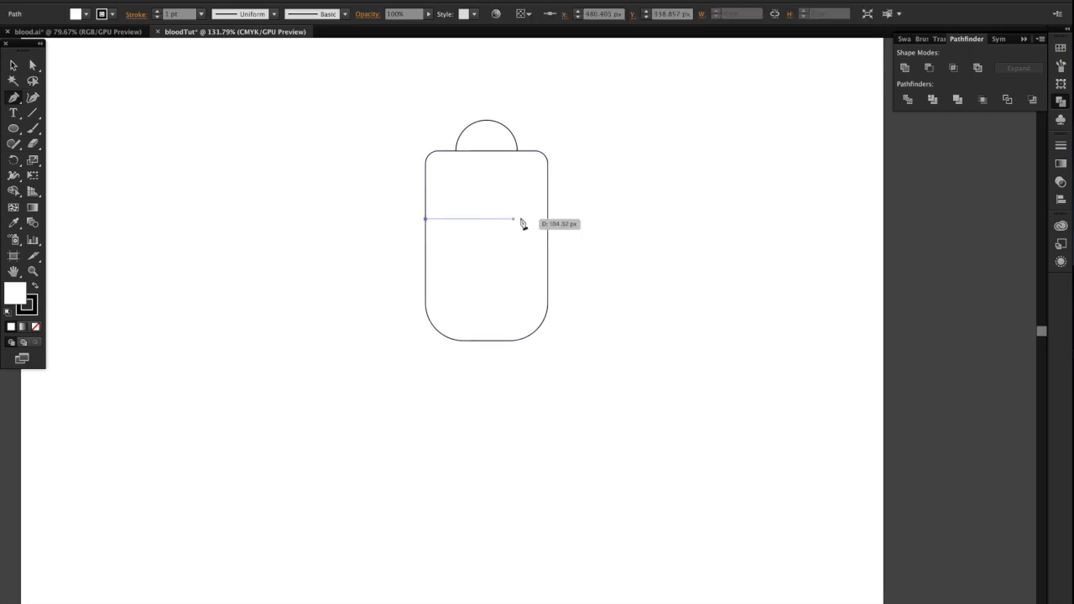
{"action": "left_click", "coordinate": [548, 218]}
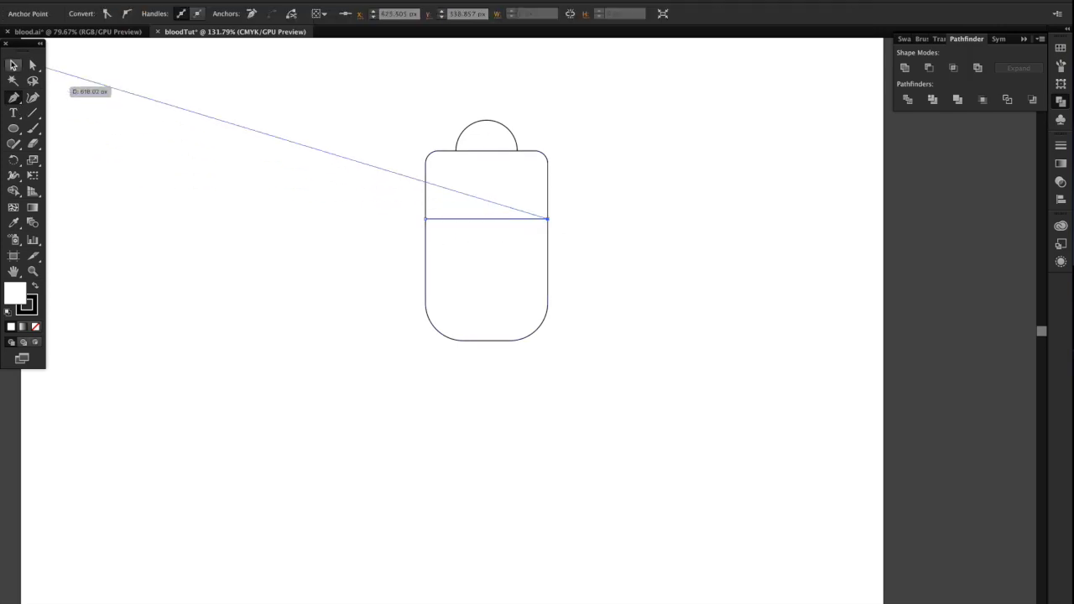
{"action": "left_click", "coordinate": [13, 64]}
{"action": "left_click", "coordinate": [341, 277]}
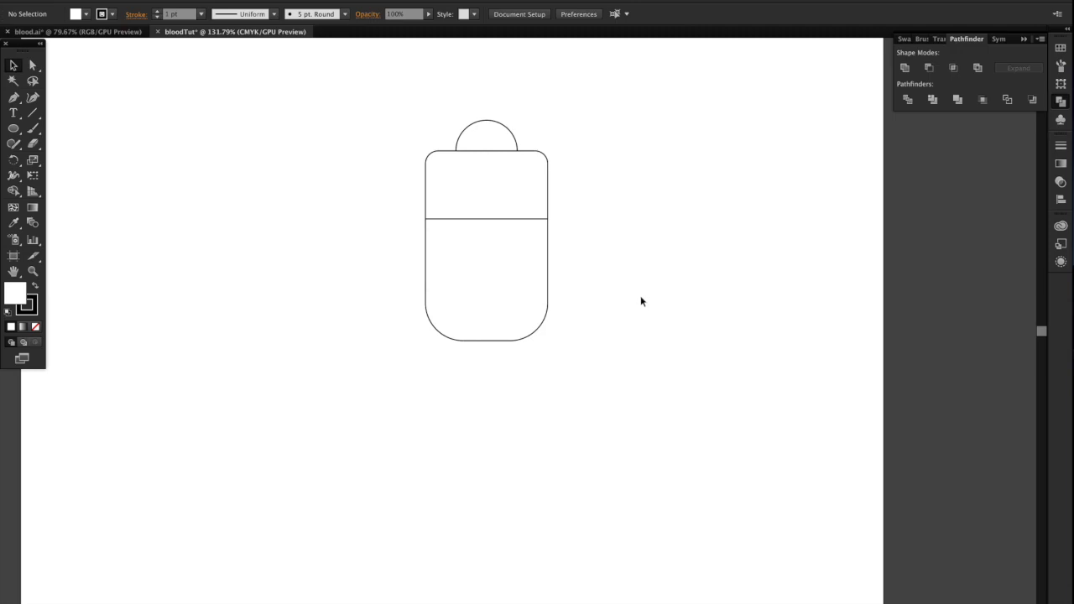
- Draw a rectangle about 30 by 35 px under the bag's bottom edge and centre all the bag parts horizontally
{"action": "left_click_drag", "start_coordinate": [14, 128], "coordinate": [84, 128]}
{"action": "left_click_drag", "start_coordinate": [476, 340], "coordinate": [500, 370]}
{"action": "key", "text": "v"}
{"action": "left_click", "coordinate": [380, 290]}
{"action": "left_click_drag", "start_coordinate": [406, 105], "coordinate": [648, 395]}
{"action": "left_click", "coordinate": [563, 14]}
{"action": "left_click", "coordinate": [598, 363]}
- Round the two lower corners of the small rectangle beneath the bag
{"action": "left_click", "coordinate": [487, 367]}
{"action": "left_click", "coordinate": [32, 65]}
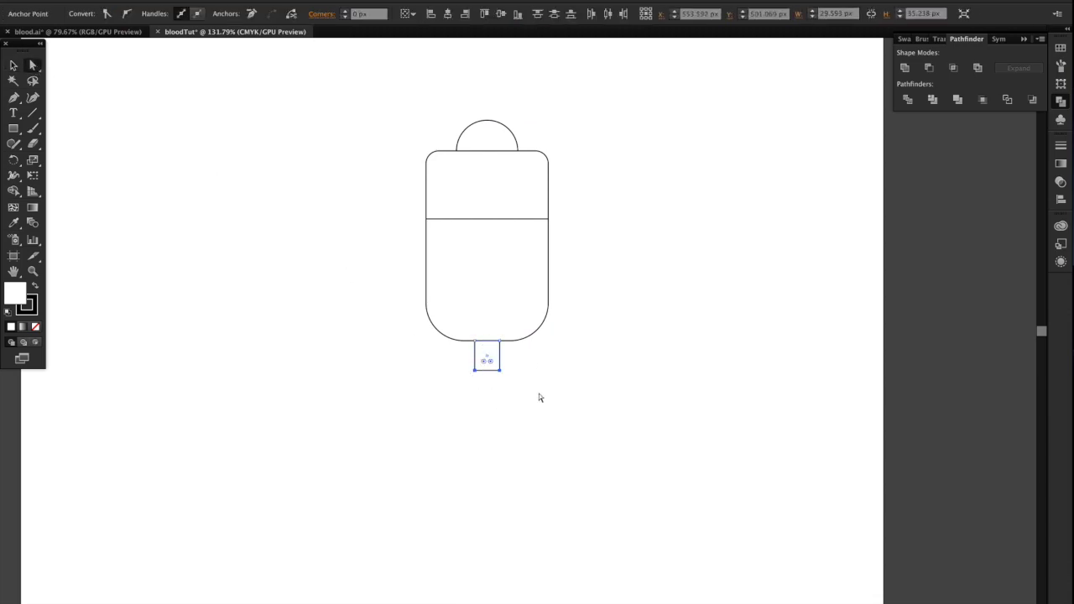
{"action": "scroll", "coordinate": [489, 374], "scroll_direction": "up", "scroll_amount": 5}
{"action": "left_click_drag", "start_coordinate": [543, 336], "coordinate": [522, 315]}
{"action": "key", "text": "v"}
{"action": "left_click", "coordinate": [228, 267]}
- Draw an open path from the nozzle's bottom centre straight down, then horizontally left and diagonally down to the left
{"action": "scroll", "coordinate": [229, 267], "scroll_direction": "down", "scroll_amount": 5}
{"action": "scroll", "coordinate": [230, 268], "scroll_direction": "left", "scroll_amount": 3}
{"action": "scroll", "coordinate": [230, 268], "scroll_direction": "down", "scroll_amount": 1}
{"action": "scroll", "coordinate": [230, 268], "scroll_direction": "left", "scroll_amount": 2}
{"action": "left_click", "coordinate": [15, 99]}
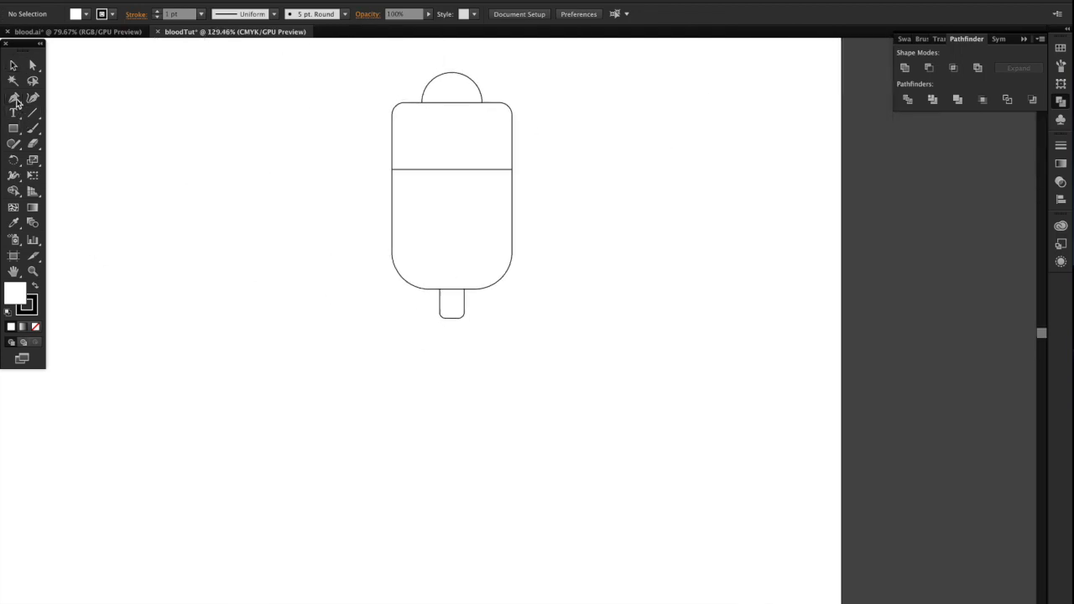
{"action": "left_click", "coordinate": [451, 318]}
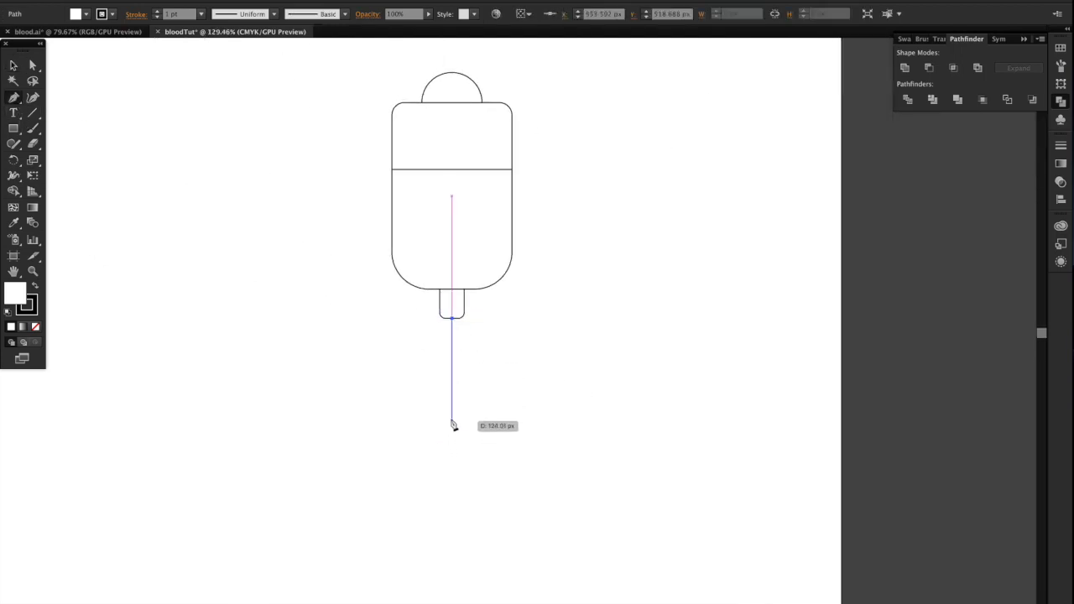
{"action": "left_click", "coordinate": [452, 418]}
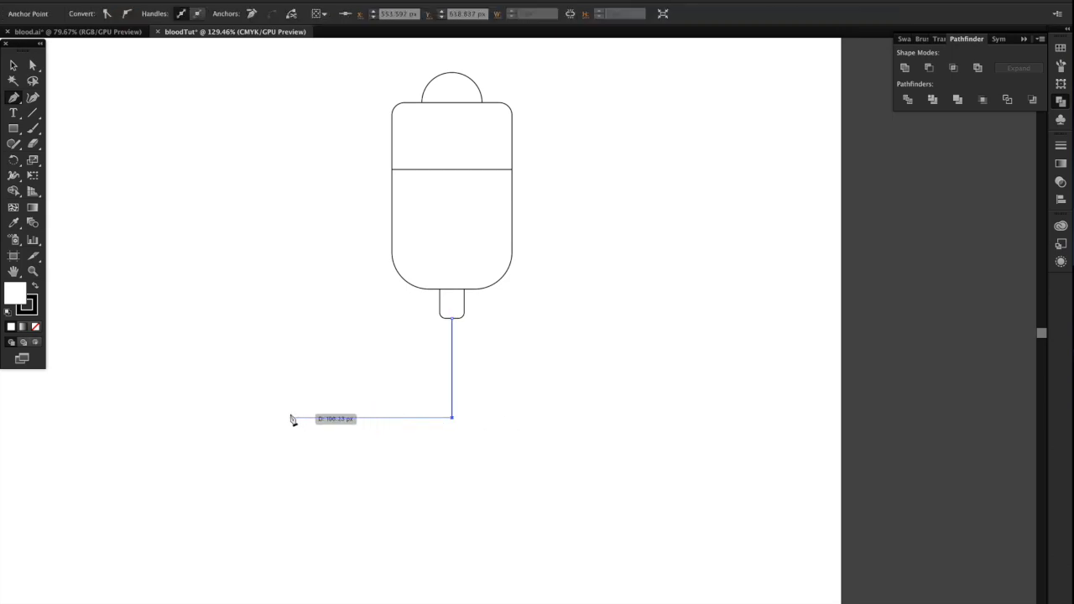
{"action": "left_click", "coordinate": [289, 417]}
{"action": "left_click", "coordinate": [217, 489]}
- Round both corners of the tube path into large, smooth curves
{"action": "left_click", "coordinate": [37, 72]}
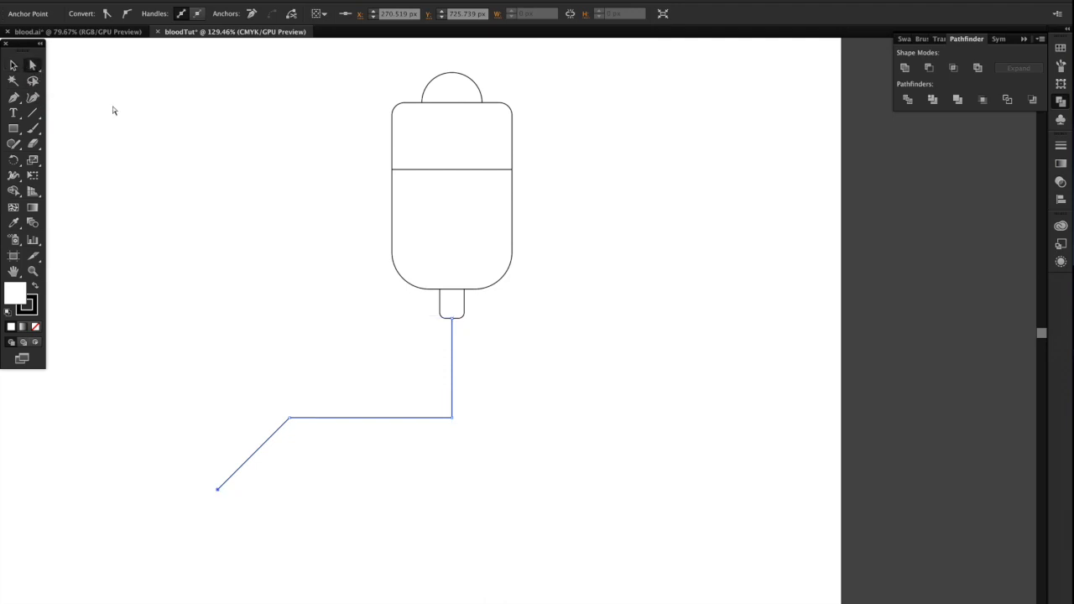
{"action": "left_click_drag", "start_coordinate": [446, 412], "coordinate": [344, 359]}
{"action": "left_click_drag", "start_coordinate": [288, 425], "coordinate": [405, 534]}
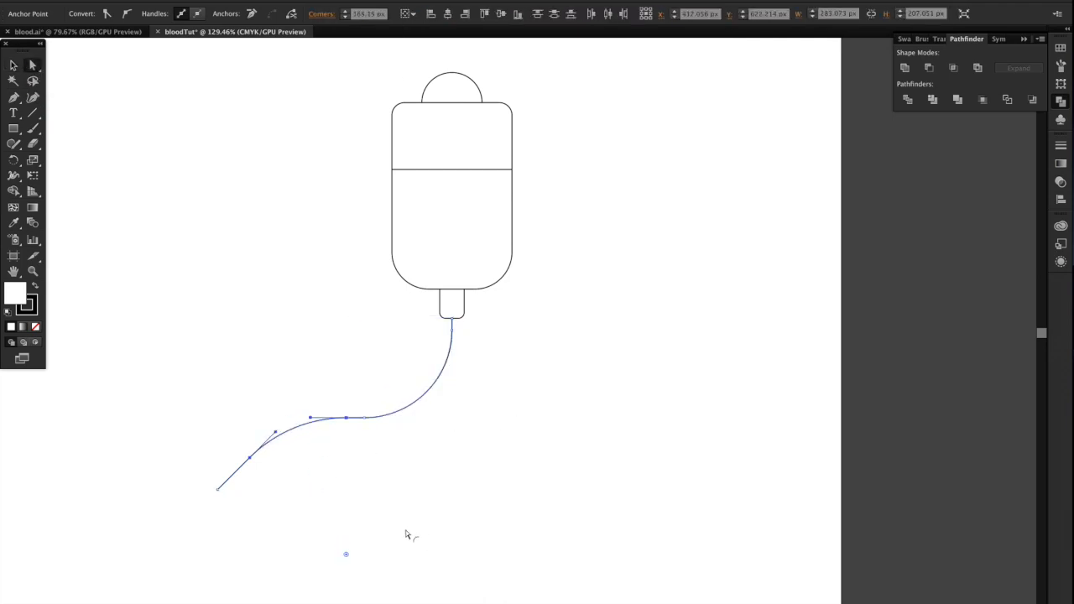
{"action": "key", "text": "v"}
{"action": "left_click", "coordinate": [491, 408]}
- Scale the tube path down towards the nozzle, keeping its upper end attached
{"action": "key", "text": "ctrl+0"}
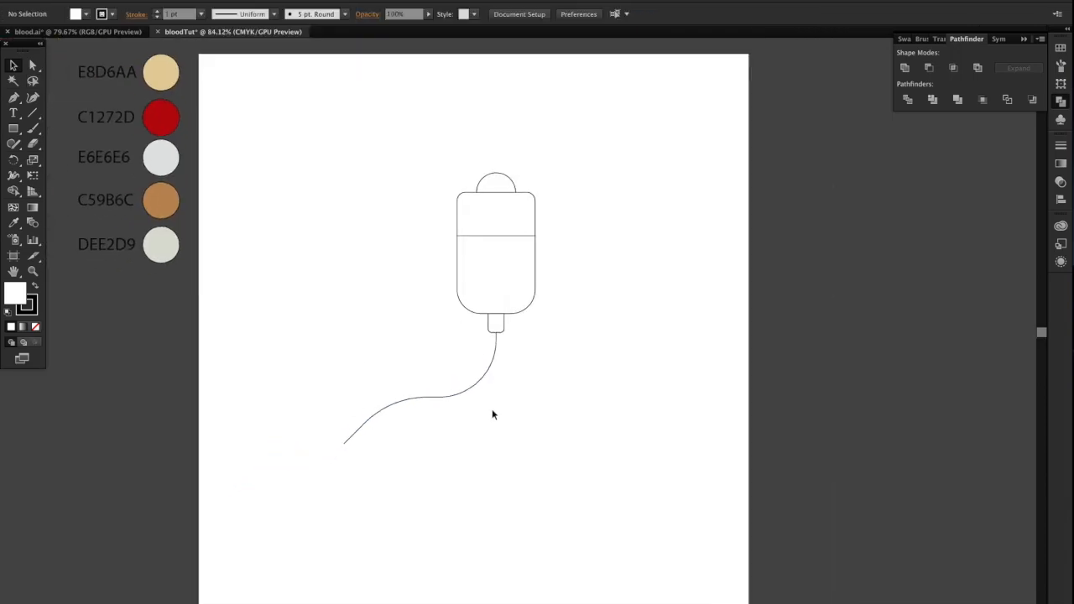
{"action": "left_click", "coordinate": [359, 427]}
{"action": "left_click_drag", "start_coordinate": [343, 438], "coordinate": [400, 411]}
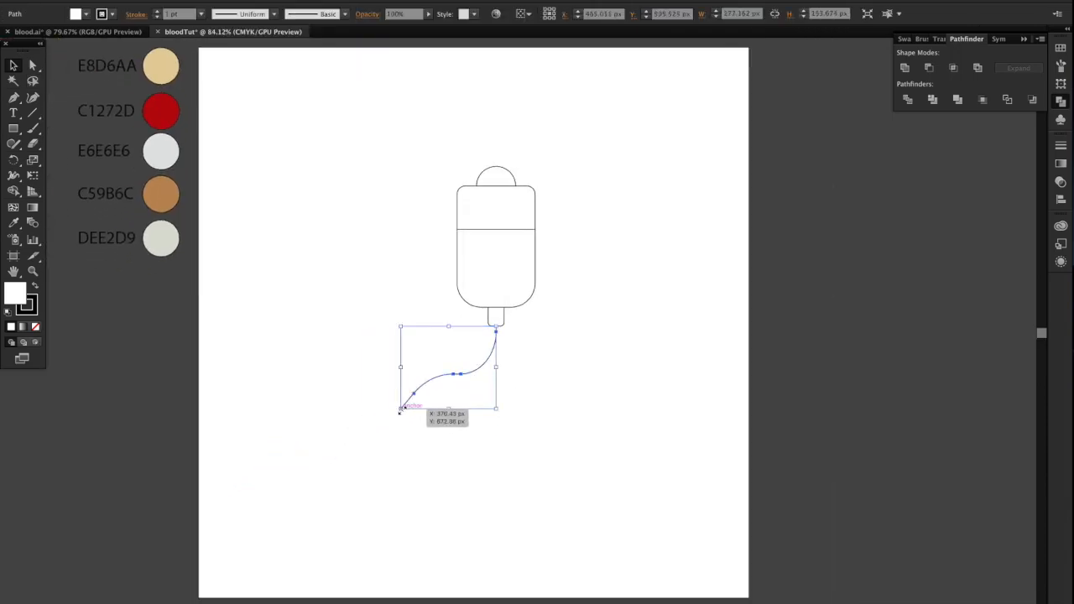
{"action": "left_click", "coordinate": [341, 378]}
- Draw a flat rectangle about 163 by 28 px below the tube's end and lower its upper-left corner to form a wedge
{"action": "left_click", "coordinate": [14, 127]}
{"action": "left_click_drag", "start_coordinate": [351, 414], "coordinate": [439, 429]}
{"action": "key", "text": "a"}
{"action": "left_click", "coordinate": [363, 473]}
{"action": "left_click", "coordinate": [351, 414]}
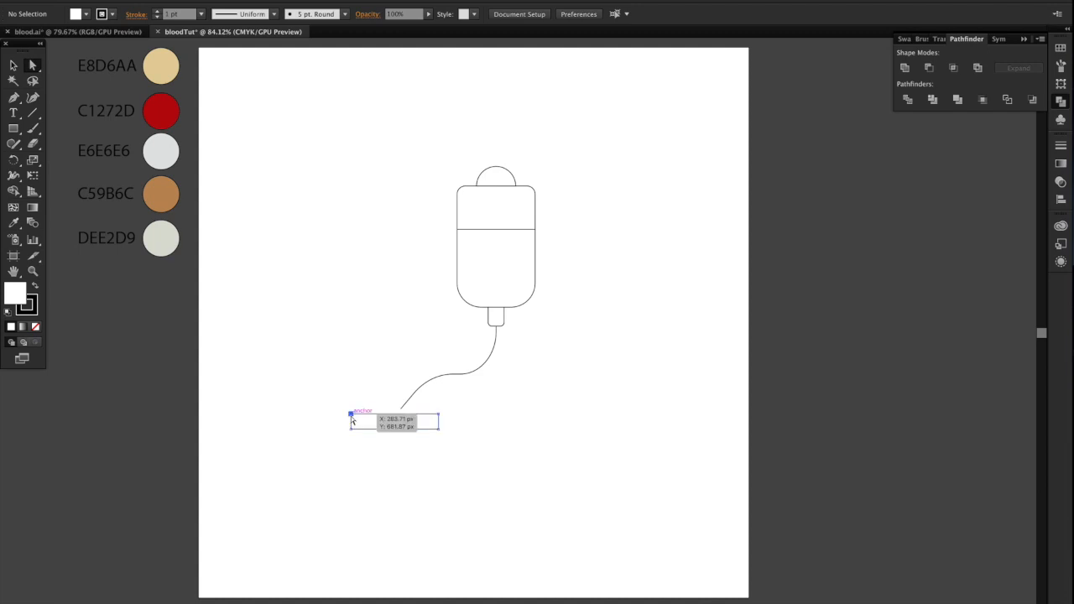
{"action": "scroll", "coordinate": [351, 414], "scroll_direction": "up", "scroll_amount": 5}
{"action": "key", "text": "shift+Down"}
{"action": "key", "text": "shift+Down"}
{"action": "key", "text": "shift+Up"}
{"action": "key", "text": "shift+Down"}
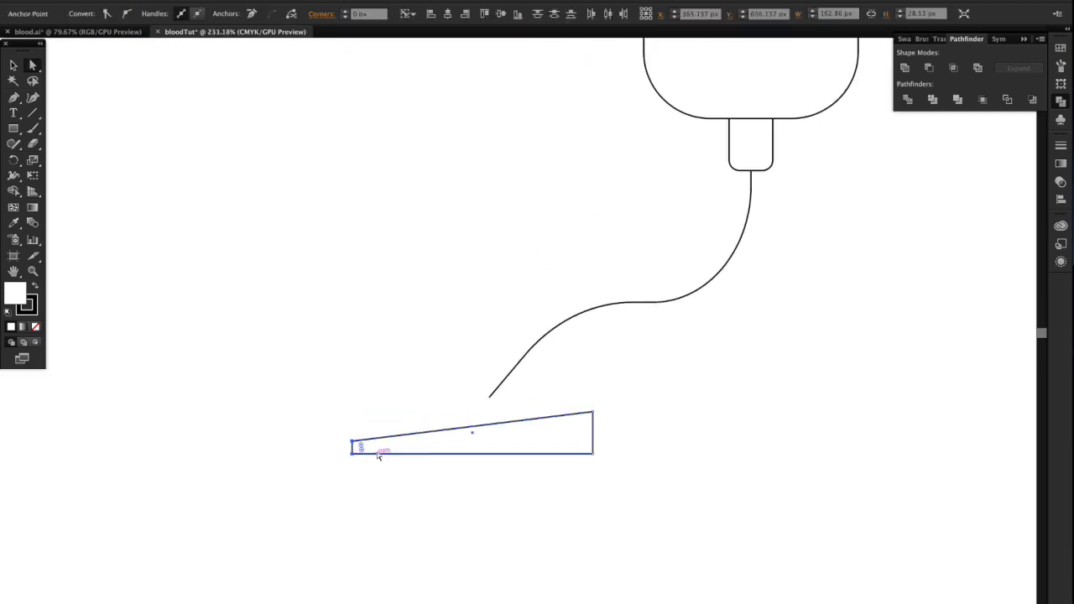
- Round the corners at both ends of the wedge
{"action": "left_click_drag", "start_coordinate": [359, 447], "coordinate": [373, 450]}
{"action": "left_click_drag", "start_coordinate": [613, 404], "coordinate": [583, 477]}
{"action": "scroll", "coordinate": [584, 476], "scroll_direction": "up", "scroll_amount": 3}
{"action": "left_click_drag", "start_coordinate": [599, 408], "coordinate": [593, 405]}
{"action": "scroll", "coordinate": [594, 406], "scroll_direction": "down", "scroll_amount": 2}
{"action": "scroll", "coordinate": [594, 406], "scroll_direction": "down", "scroll_amount": 1}
{"action": "right_click", "coordinate": [593, 407]}
{"action": "left_click", "coordinate": [13, 67]}
{"action": "left_click", "coordinate": [13, 65]}
{"action": "left_click", "coordinate": [243, 353]}
- Move the wedge up so its sloping edge meets the tube's lower end
{"action": "left_click_drag", "start_coordinate": [491, 403], "coordinate": [517, 365]}
{"action": "scroll", "coordinate": [515, 364], "scroll_direction": "down", "scroll_amount": 2}
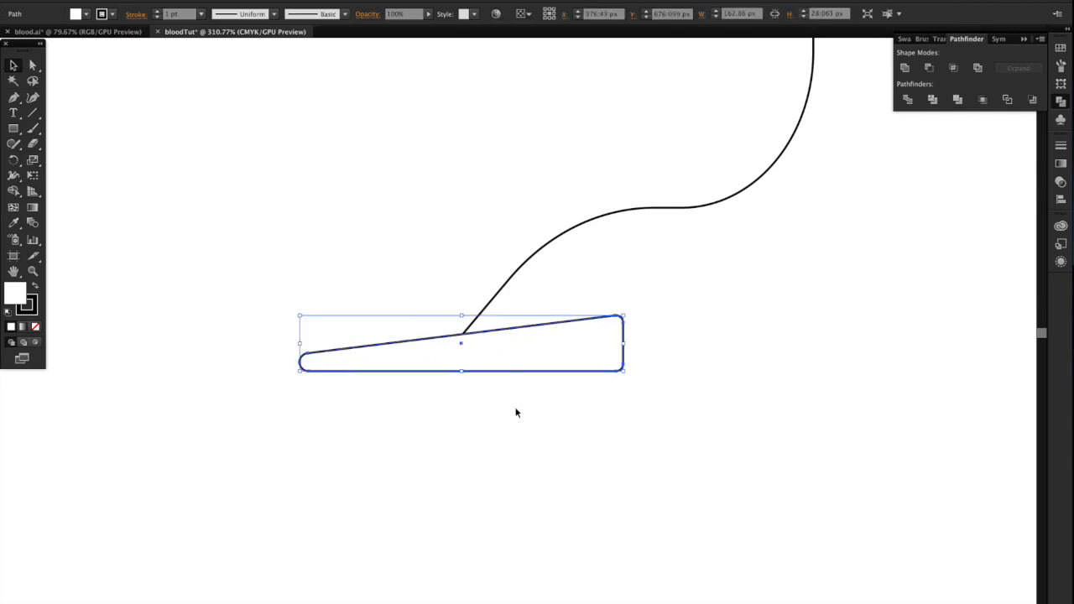
{"action": "scroll", "coordinate": [516, 414], "scroll_direction": "down", "scroll_amount": 2}
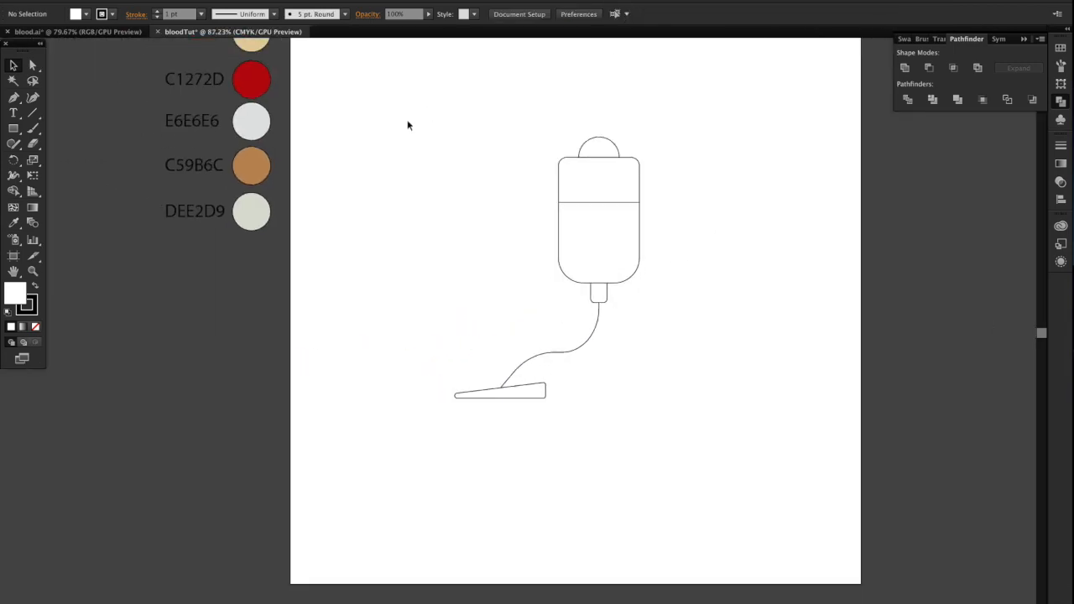
- Select the bag, tube and wedge together and move them to the right on the artboard
{"action": "left_click_drag", "start_coordinate": [412, 139], "coordinate": [672, 476]}
{"action": "mouse_move", "coordinate": [613, 265]}
{"action": "left_mouse_down"}
{"action": "mouse_move", "coordinate": [766, 269]}
{"action": "mouse_move", "coordinate": [710, 265]}
{"action": "left_mouse_up"}
{"action": "left_click", "coordinate": [439, 335]}
- Draw a rectangular sheet about 165 by 200 px to the left of the blood bag
{"action": "scroll", "coordinate": [439, 335], "scroll_direction": "down", "scroll_amount": 1}
{"action": "scroll", "coordinate": [439, 335], "scroll_direction": "down", "scroll_amount": 2}
{"action": "scroll", "coordinate": [528, 292], "scroll_direction": "up", "scroll_amount": 3}
{"action": "key", "text": "m"}
{"action": "mouse_move", "coordinate": [362, 175]}
{"action": "left_mouse_down"}
{"action": "mouse_move", "coordinate": [417, 283]}
{"action": "mouse_move", "coordinate": [450, 310]}
{"action": "mouse_move", "coordinate": [454, 287]}
{"action": "left_mouse_up"}
{"action": "left_click", "coordinate": [567, 159]}
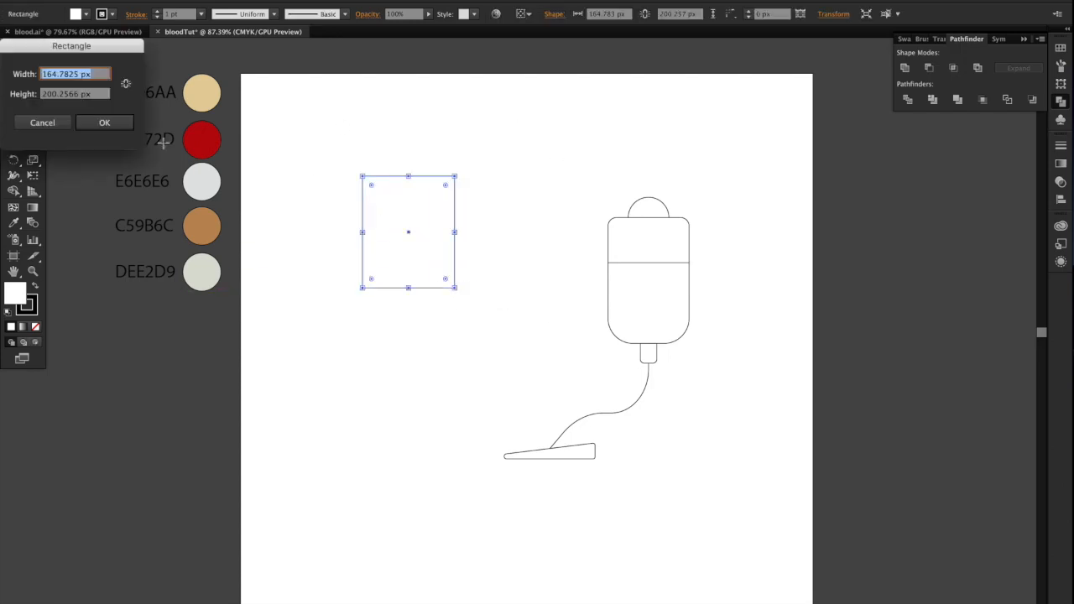
{"action": "left_click", "coordinate": [41, 122]}
- Draw a narrow vertical bar beside the sheet and cross it with a centred horizontal copy
{"action": "left_click_drag", "start_coordinate": [509, 120], "coordinate": [529, 181]}
{"action": "key", "text": "v"}
{"action": "left_click_drag", "start_coordinate": [526, 142], "coordinate": [613, 179]}
{"action": "left_click_drag", "start_coordinate": [556, 154], "coordinate": [534, 157]}
- Unite the two bars into one cross and move it to the upper centre of the sheet
{"action": "left_click_drag", "start_coordinate": [561, 114], "coordinate": [522, 167]}
{"action": "left_click", "coordinate": [904, 67]}
{"action": "left_click", "coordinate": [635, 148]}
{"action": "left_click_drag", "start_coordinate": [580, 112], "coordinate": [404, 212]}
{"action": "left_click", "coordinate": [553, 223]}
- Draw a horizontal line about 125 px long below the sheet's cross and a shorter one of about 69 px beneath it
{"action": "scroll", "coordinate": [553, 223], "scroll_direction": "down", "scroll_amount": 2}
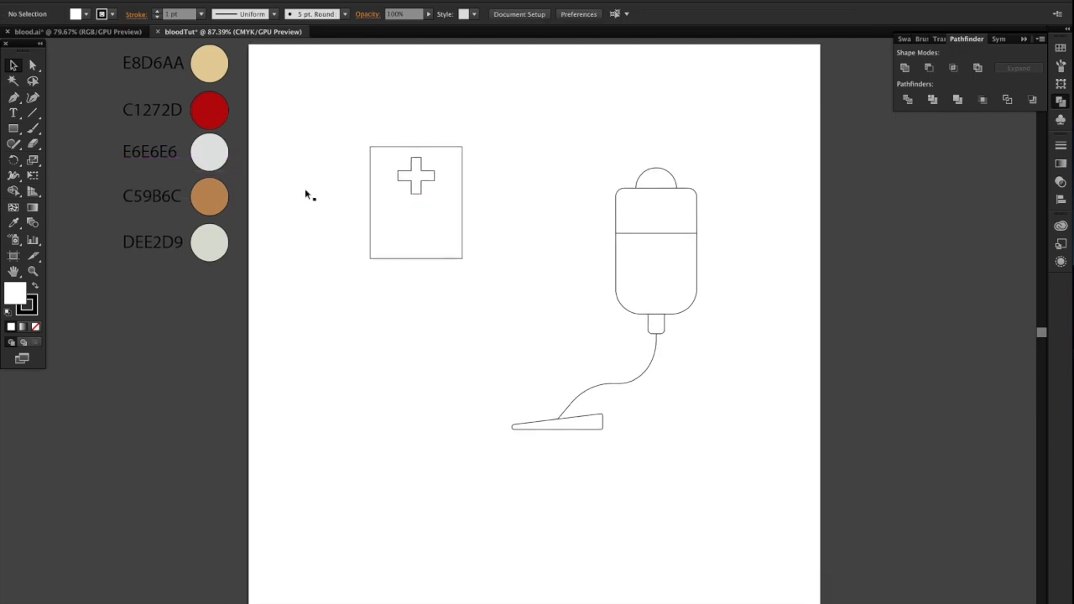
{"action": "left_click", "coordinate": [14, 96]}
{"action": "left_click", "coordinate": [378, 208]}
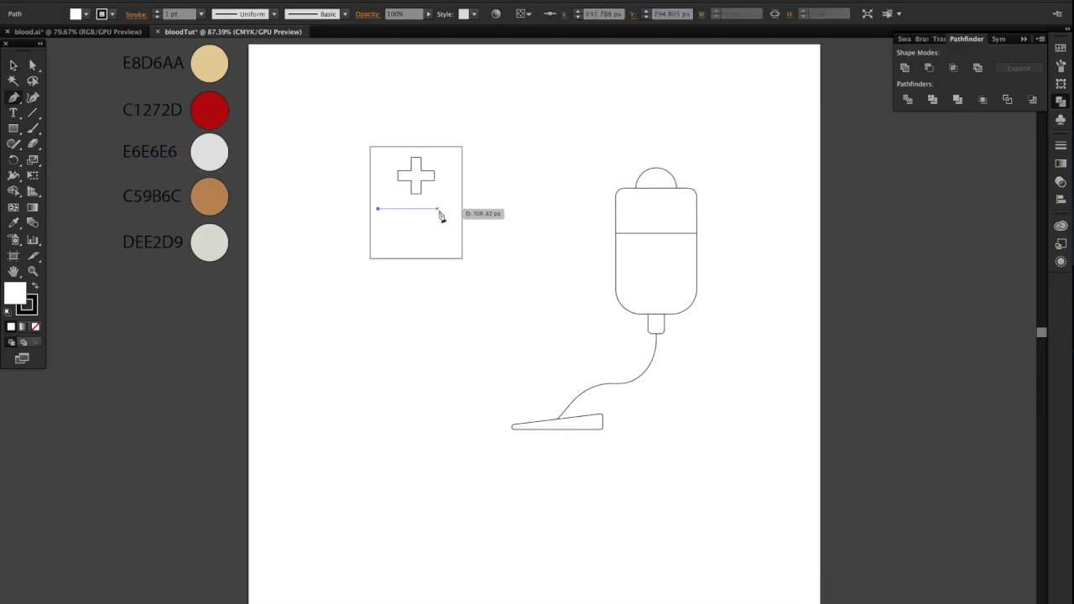
{"action": "left_click", "coordinate": [447, 208]}
{"action": "left_click", "coordinate": [14, 97]}
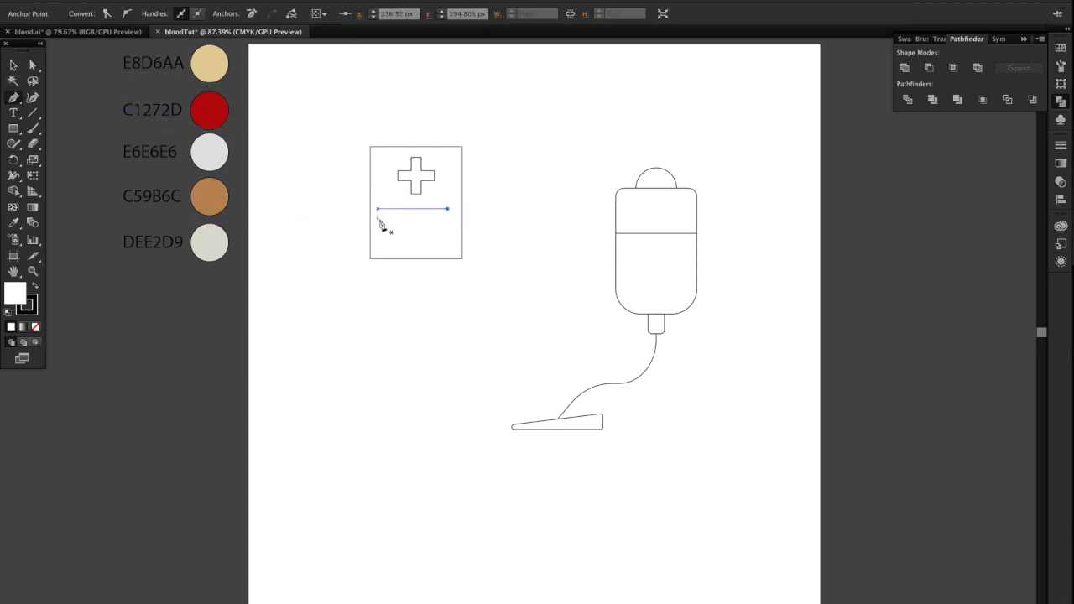
{"action": "left_click", "coordinate": [377, 218]}
{"action": "left_click", "coordinate": [416, 218]}
- Draw a third row on the sheet from two separate horizontal lines, about 34 px and 50 px long, with a small gap between them
{"action": "left_click", "coordinate": [13, 97]}
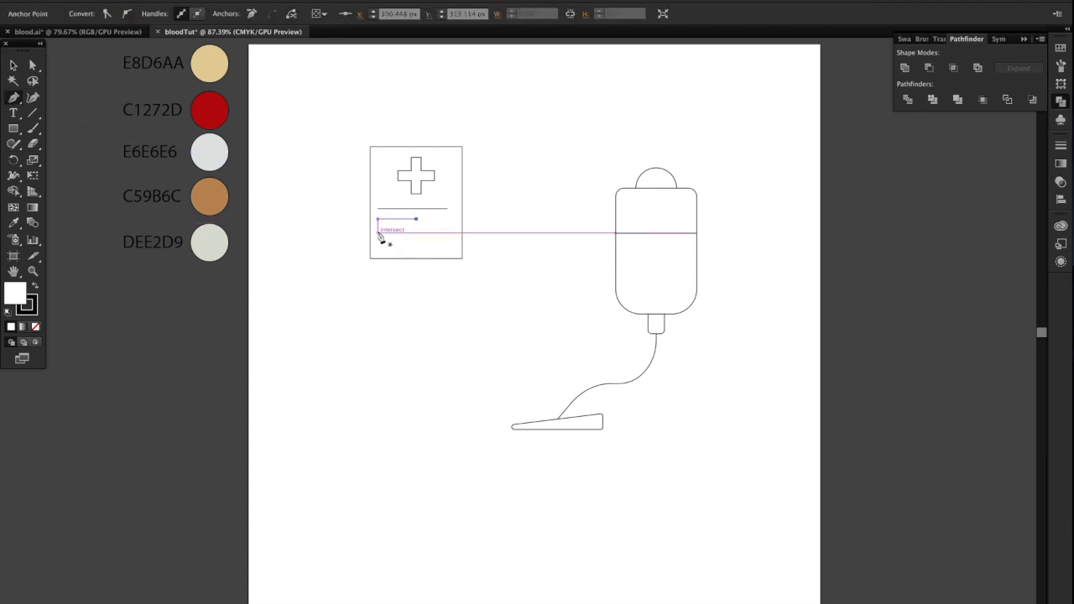
{"action": "left_click", "coordinate": [378, 230]}
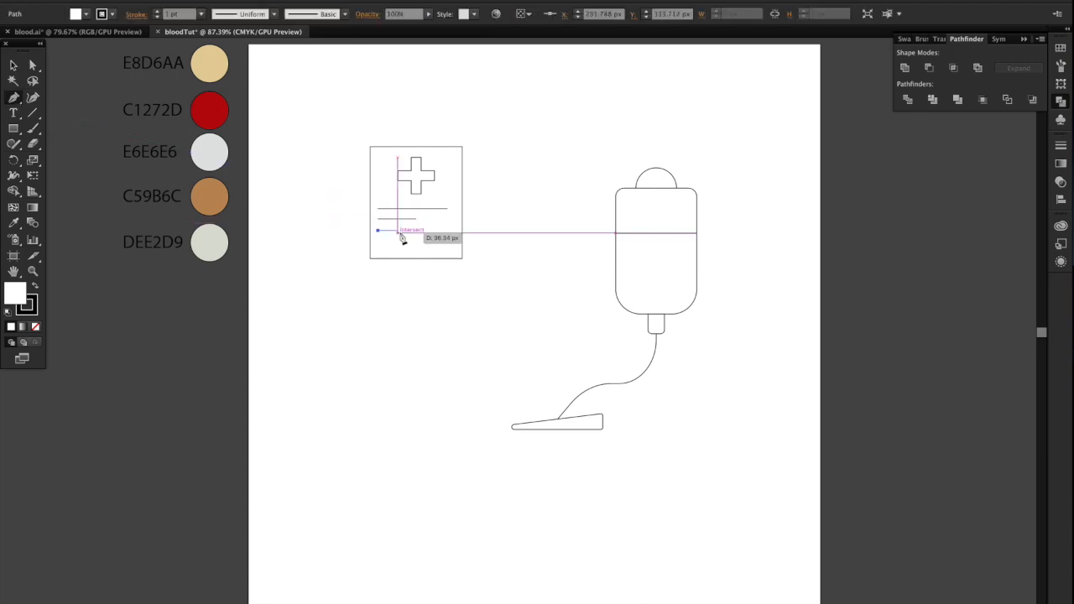
{"action": "left_click", "coordinate": [397, 230]}
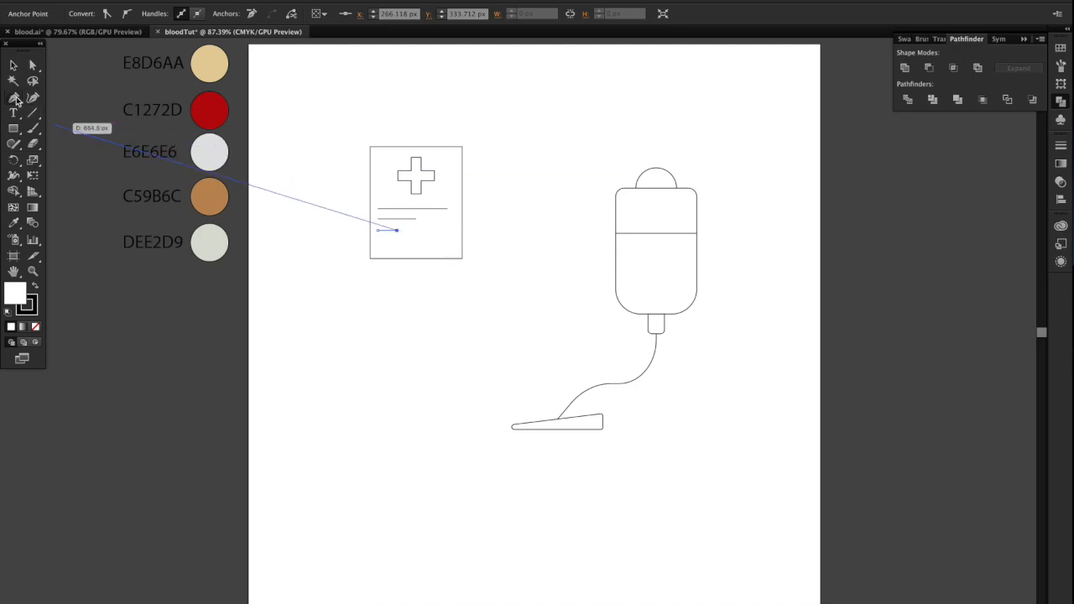
{"action": "left_click", "coordinate": [406, 230]}
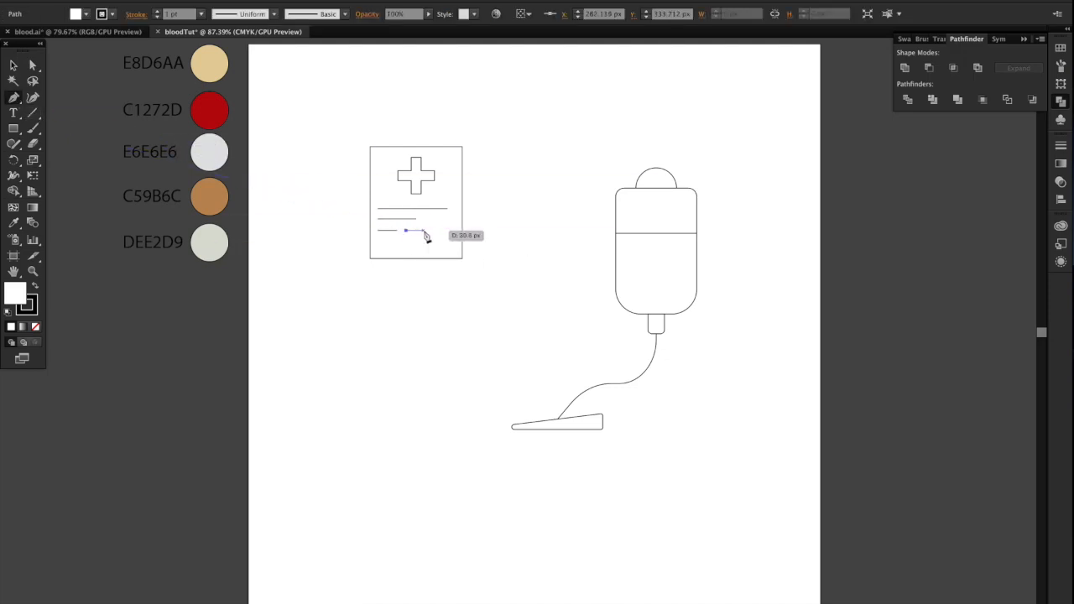
{"action": "left_click", "coordinate": [434, 230]}
{"action": "left_click", "coordinate": [14, 98]}
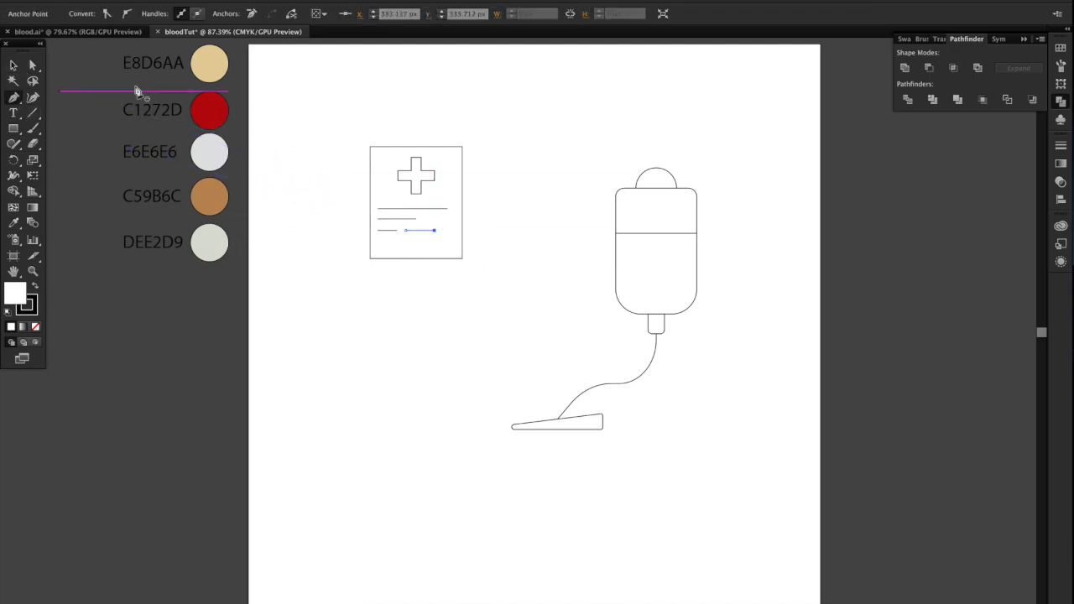
{"action": "key", "text": "v"}
{"action": "left_click", "coordinate": [517, 325]}
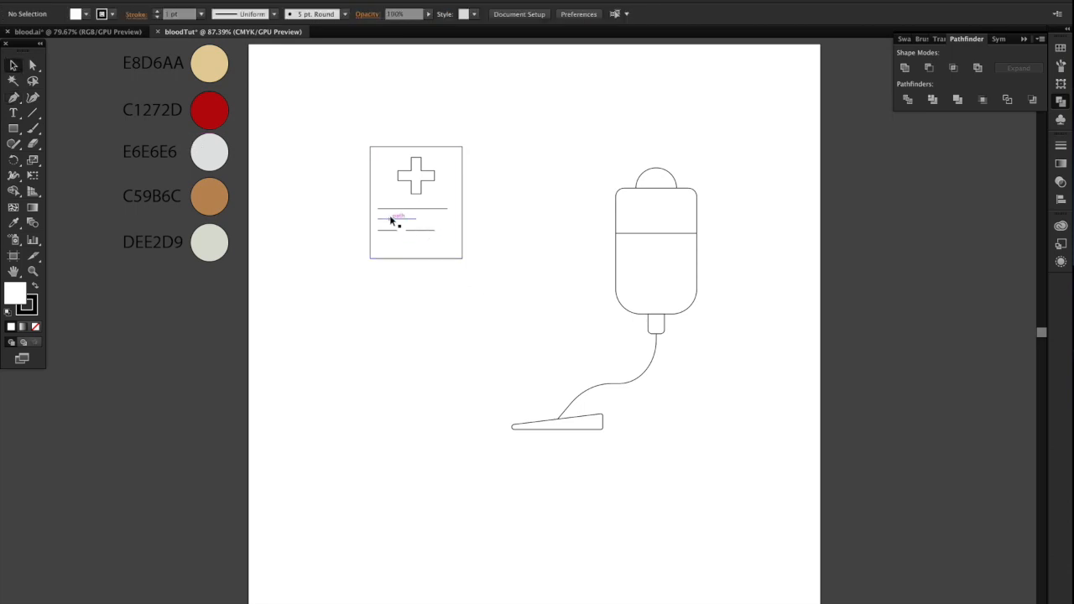
- Give the sheet's four text lines round caps and a stroke weight of 4 pt
{"action": "left_click_drag", "start_coordinate": [390, 209], "coordinate": [395, 227]}
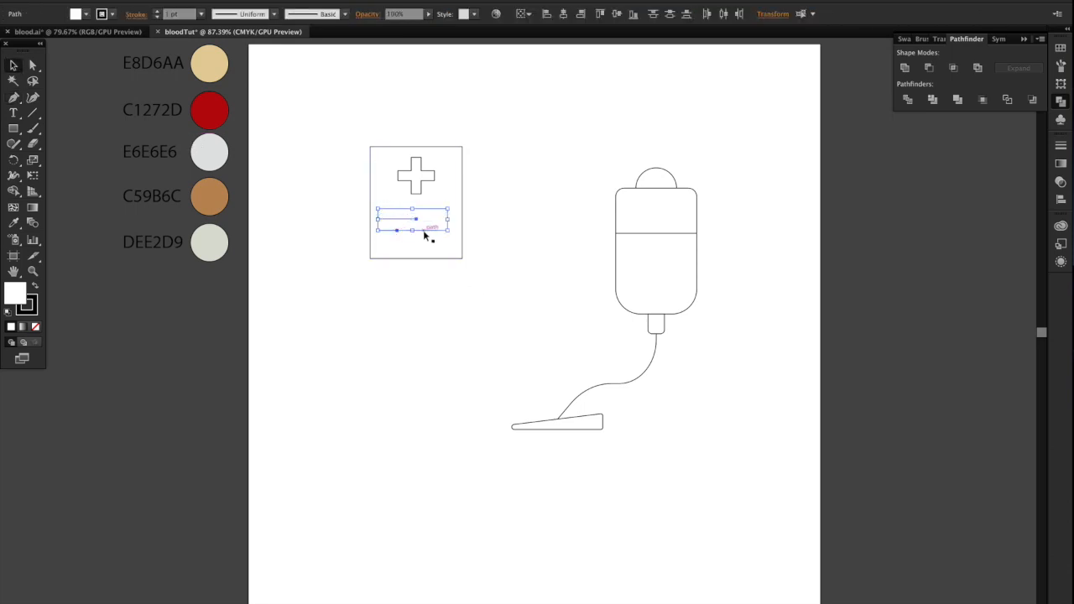
{"action": "left_click", "coordinate": [134, 15]}
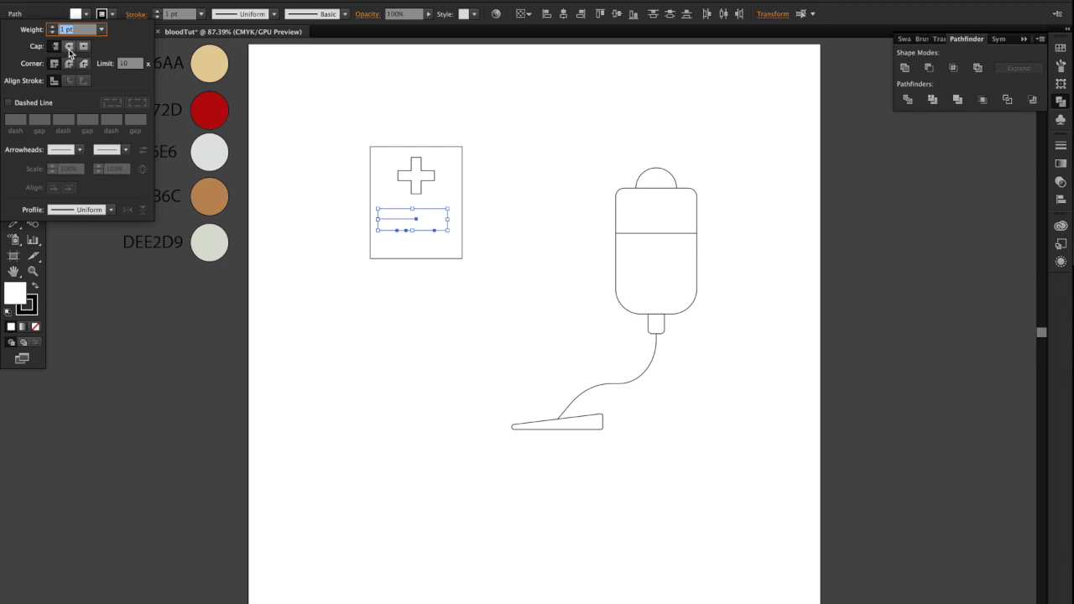
{"action": "left_click", "coordinate": [134, 15]}
{"action": "left_click", "coordinate": [157, 11]}
{"action": "left_click", "coordinate": [156, 11]}
{"action": "left_click", "coordinate": [158, 12]}
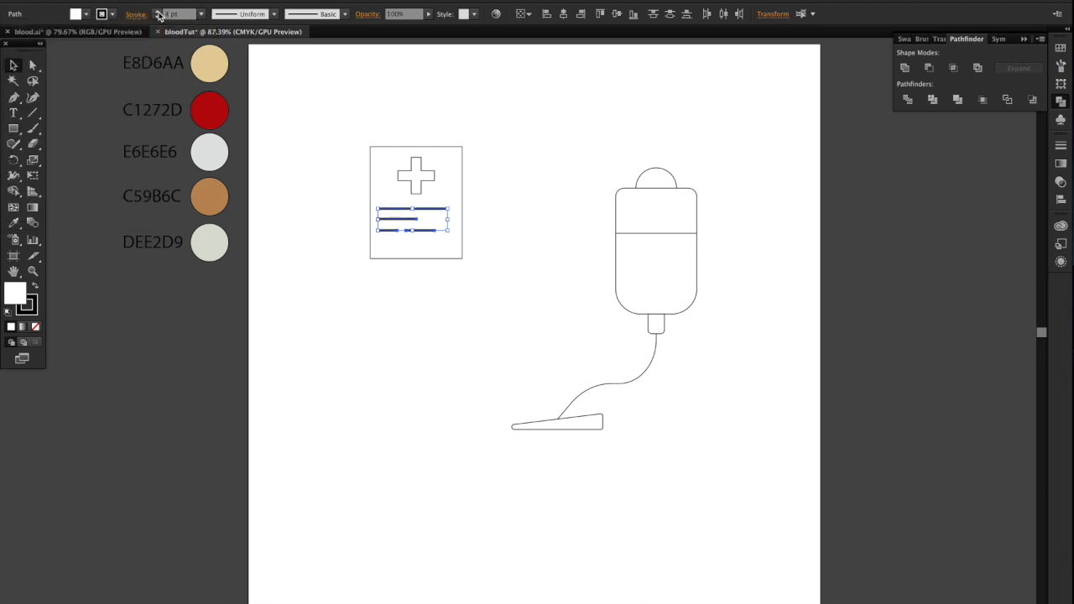
{"action": "left_click", "coordinate": [491, 325]}
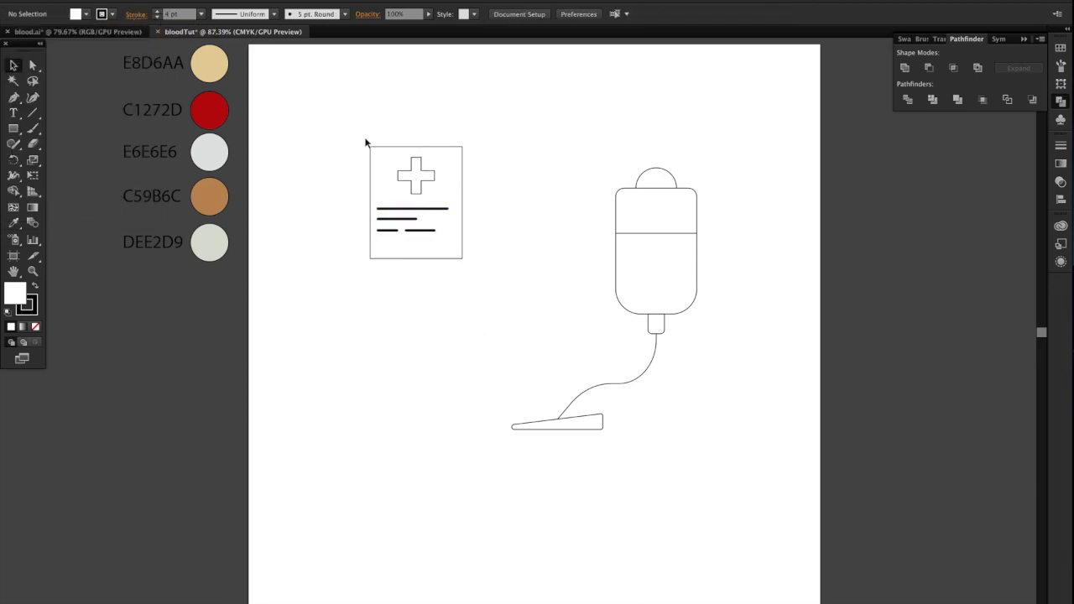
- Draw a small wavy signature with the Pen tool below the text lines, near the sheet's lower edge
{"action": "key", "text": "p"}
{"action": "left_click_drag", "start_coordinate": [378, 249], "coordinate": [389, 246]}
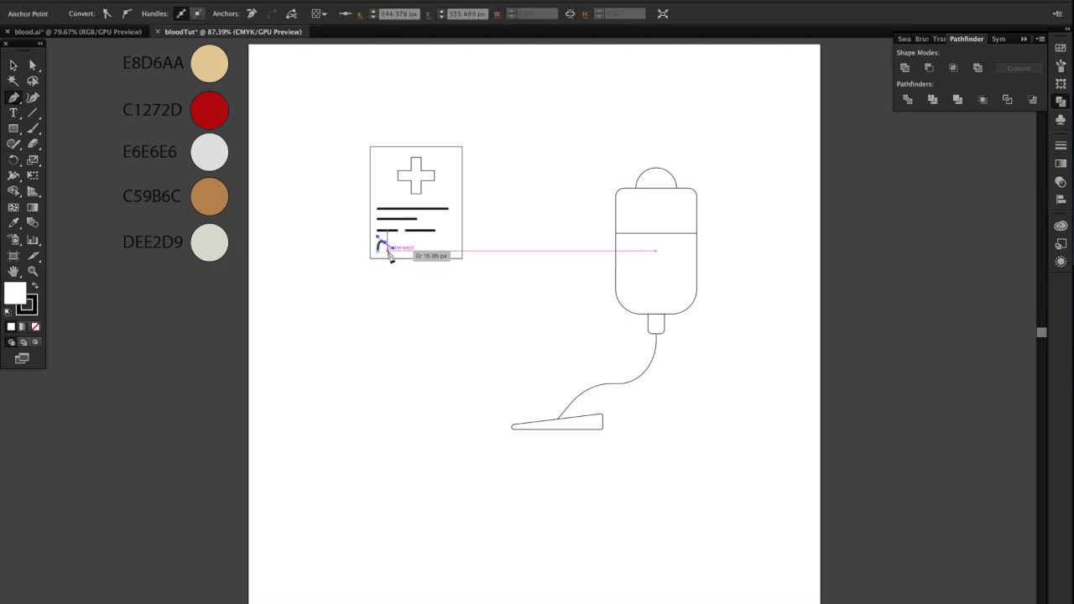
{"action": "scroll", "coordinate": [390, 248], "scroll_direction": "up", "scroll_amount": 6}
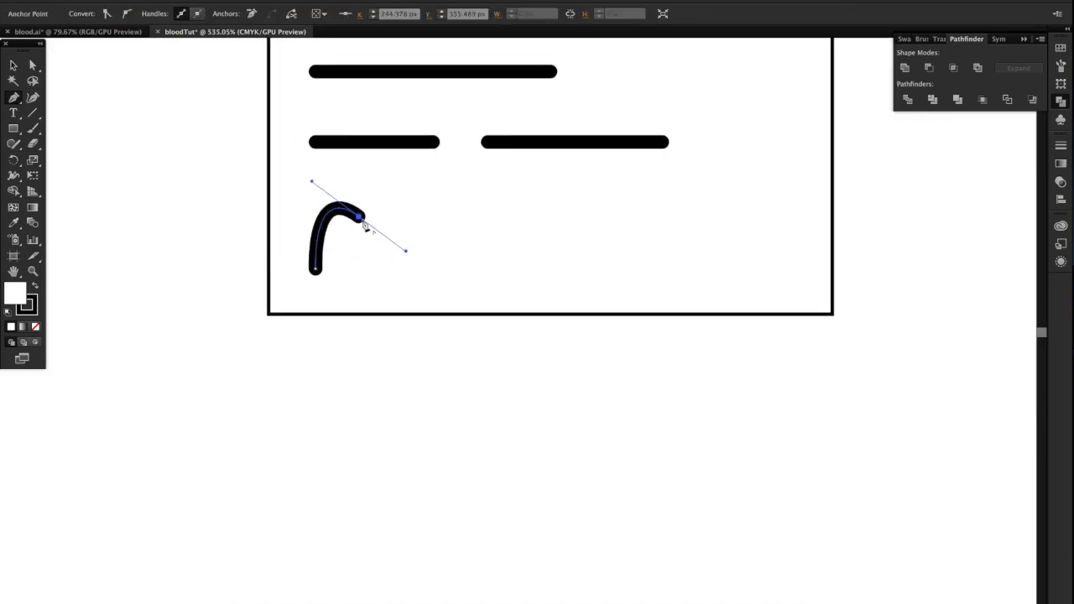
{"action": "mouse_move", "coordinate": [381, 268]}
{"action": "left_mouse_down"}
{"action": "mouse_move", "coordinate": [411, 269]}
{"action": "mouse_move", "coordinate": [410, 244]}
{"action": "mouse_move", "coordinate": [460, 270]}
{"action": "mouse_move", "coordinate": [460, 252]}
{"action": "left_mouse_up"}
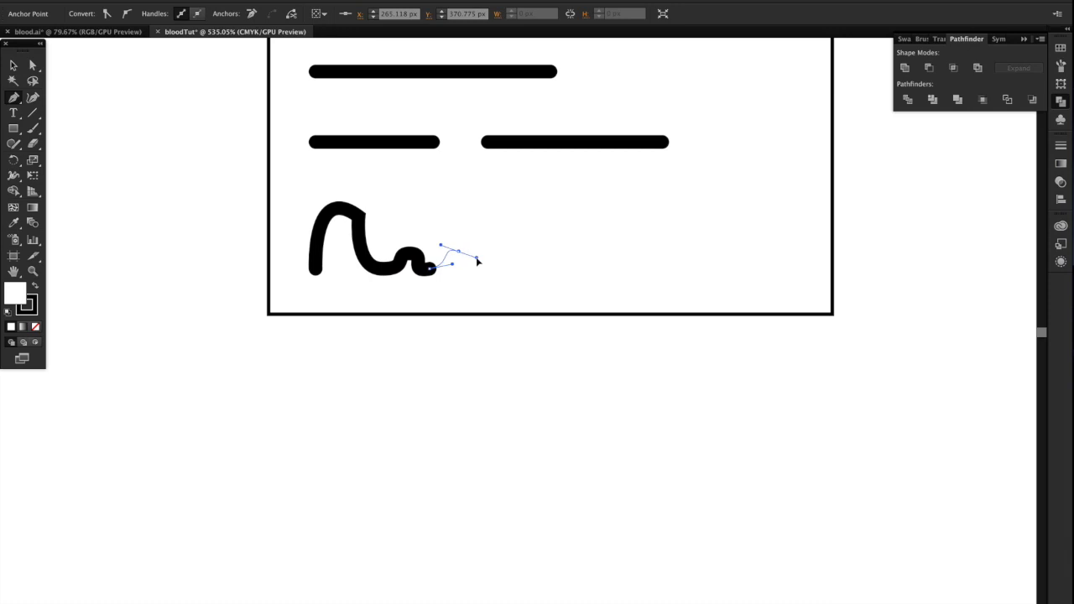
{"action": "left_click", "coordinate": [14, 65]}
{"action": "left_click", "coordinate": [374, 350]}
- Scale down the cross, text lines and signature together and centre them horizontally on the sheet
{"action": "scroll", "coordinate": [374, 351], "scroll_direction": "down", "scroll_amount": 3}
{"action": "scroll", "coordinate": [373, 348], "scroll_direction": "down", "scroll_amount": 3}
{"action": "left_click_drag", "start_coordinate": [456, 202], "coordinate": [333, 477]}
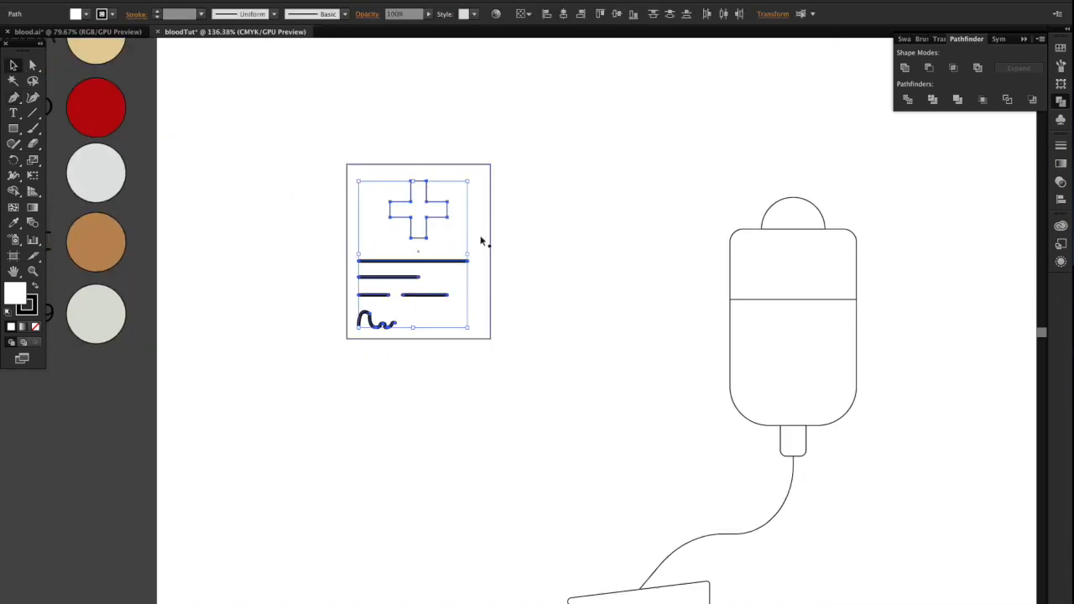
{"action": "left_click_drag", "start_coordinate": [470, 180], "coordinate": [455, 188]}
{"action": "mouse_move", "coordinate": [417, 223]}
{"action": "left_mouse_down"}
{"action": "mouse_move", "coordinate": [436, 211]}
{"action": "mouse_move", "coordinate": [423, 215]}
{"action": "left_mouse_up"}
{"action": "left_click", "coordinate": [587, 324]}
- Thin the signature's stroke weight to 1 pt
{"action": "left_click", "coordinate": [401, 299]}
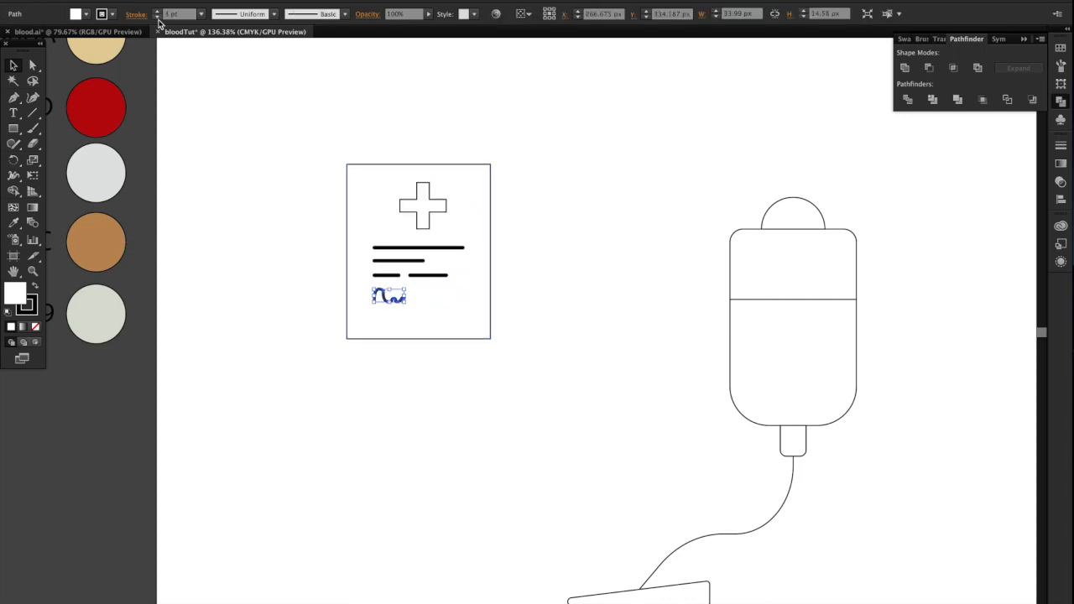
{"action": "left_click", "coordinate": [682, 330]}
{"action": "scroll", "coordinate": [499, 374], "scroll_direction": "down", "scroll_amount": 2}
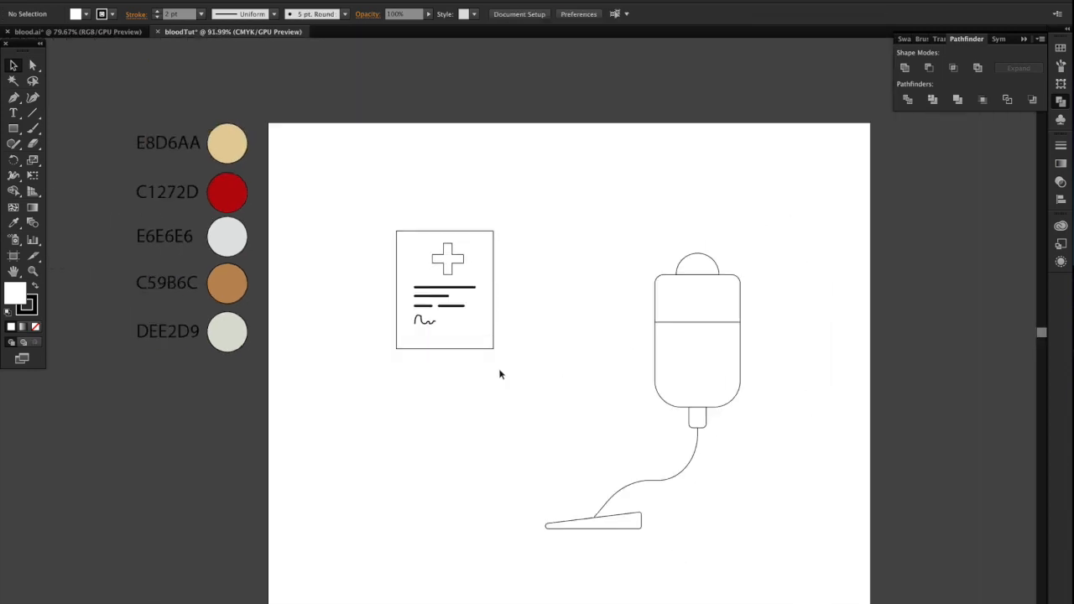
{"action": "left_click", "coordinate": [424, 322]}
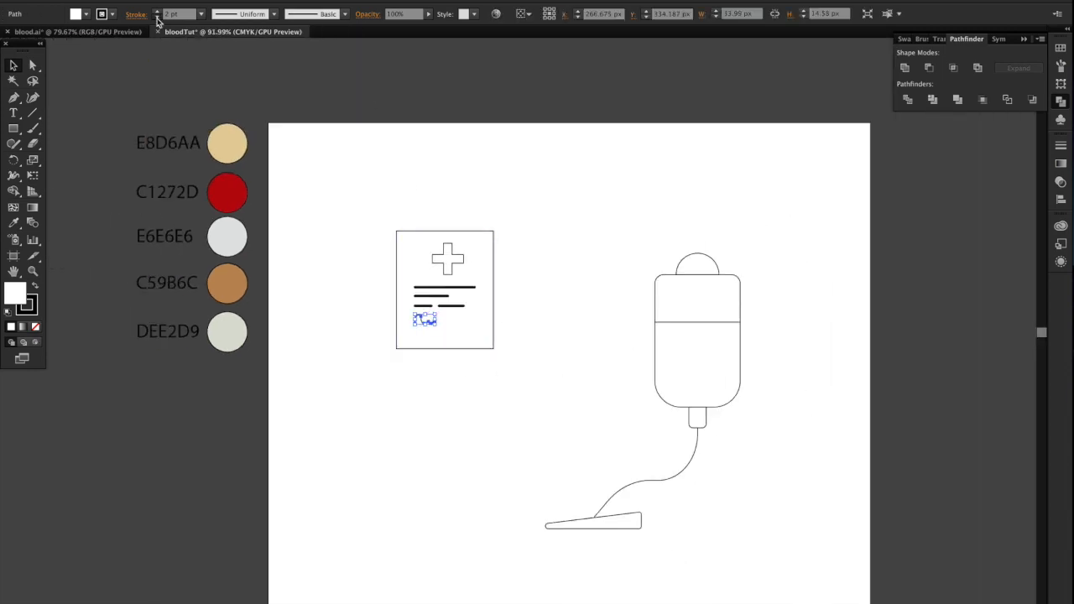
{"action": "left_click", "coordinate": [532, 355]}
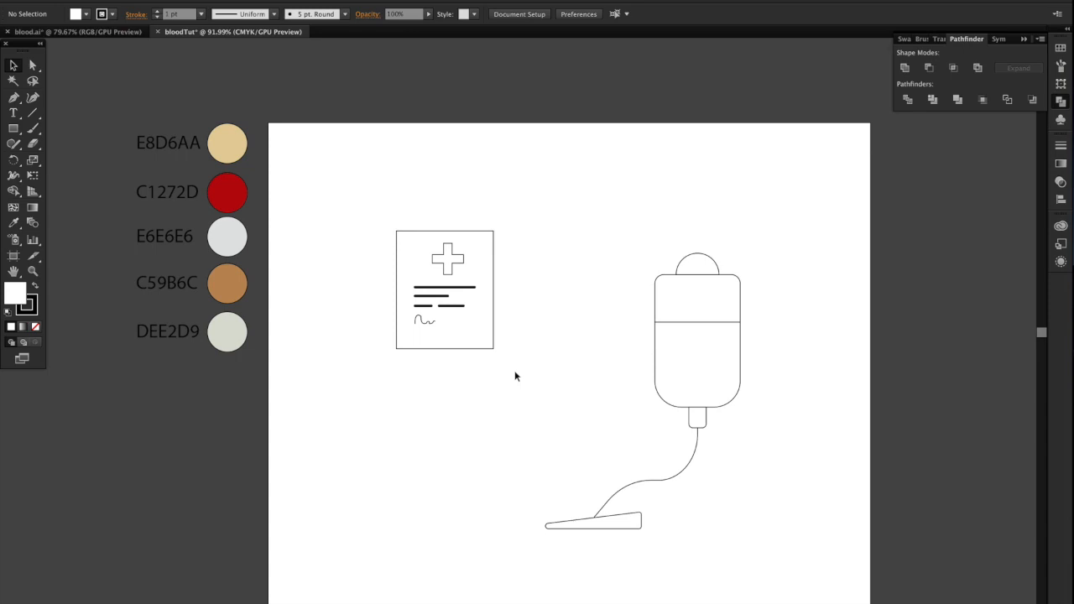
- Fill the half-circle on top of the blood bag with the beige E8D6AA swatch colour
{"action": "scroll", "coordinate": [579, 293], "scroll_direction": "right", "scroll_amount": 2}
{"action": "scroll", "coordinate": [578, 294], "scroll_direction": "down", "scroll_amount": 1}
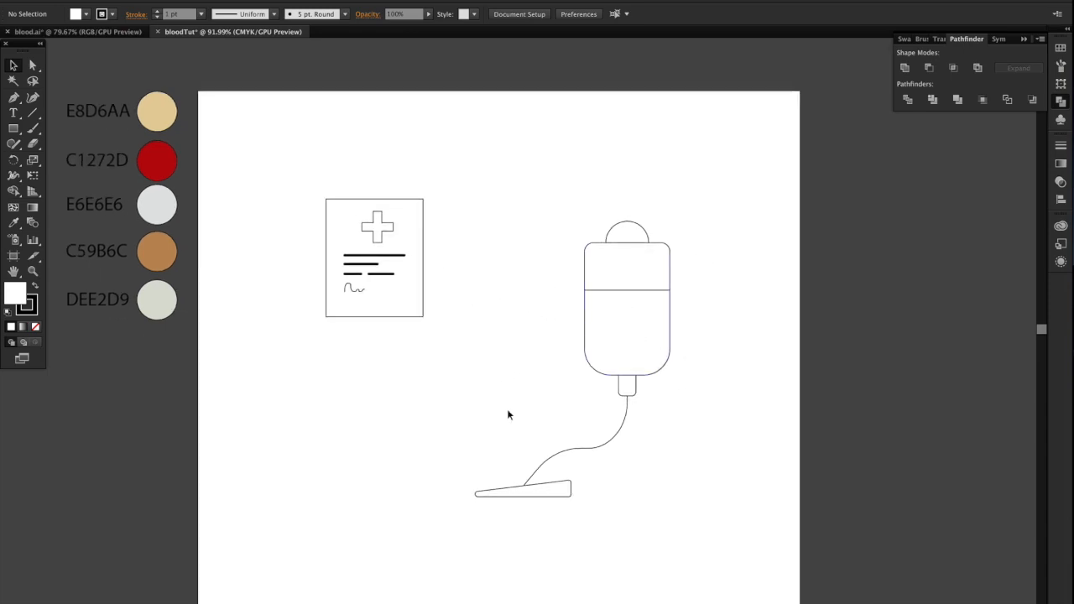
{"action": "scroll", "coordinate": [510, 504], "scroll_direction": "down", "scroll_amount": 1}
{"action": "left_click", "coordinate": [619, 223]}
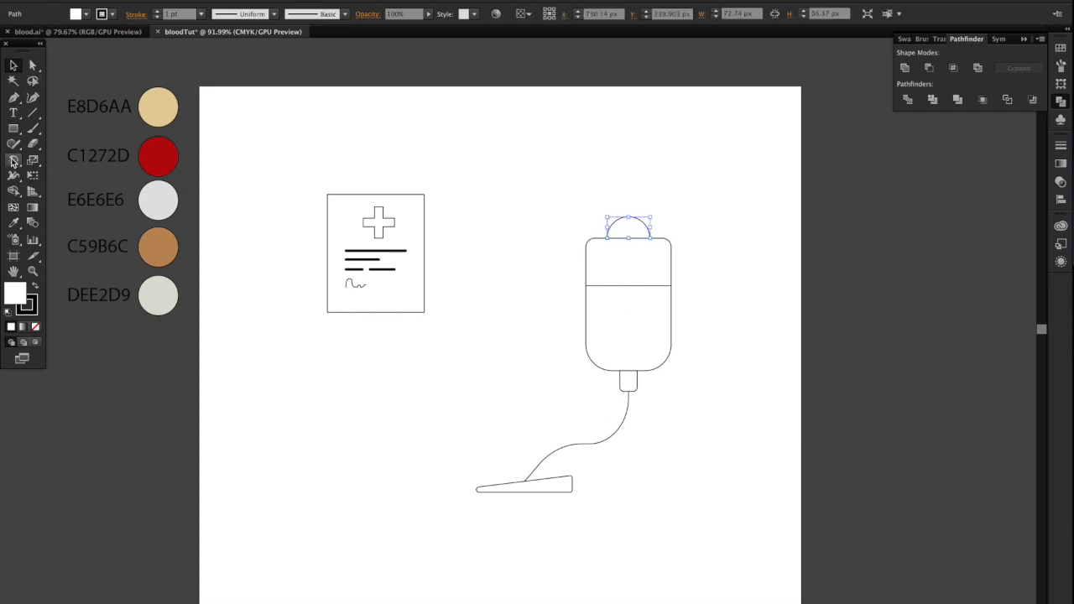
{"action": "left_click", "coordinate": [16, 224]}
{"action": "left_click", "coordinate": [159, 106]}
{"action": "key", "text": "v"}
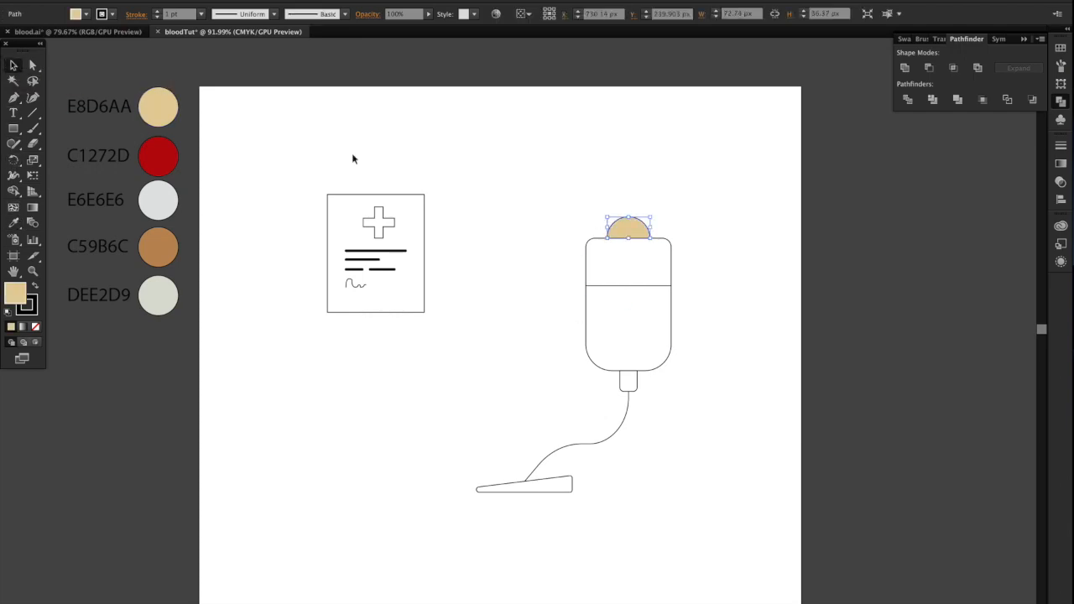
- Draw three bubbles with the Ellipse tool inside the lower part of the bag, one larger and two small
{"action": "left_click", "coordinate": [648, 279]}
{"action": "left_click", "coordinate": [518, 345]}
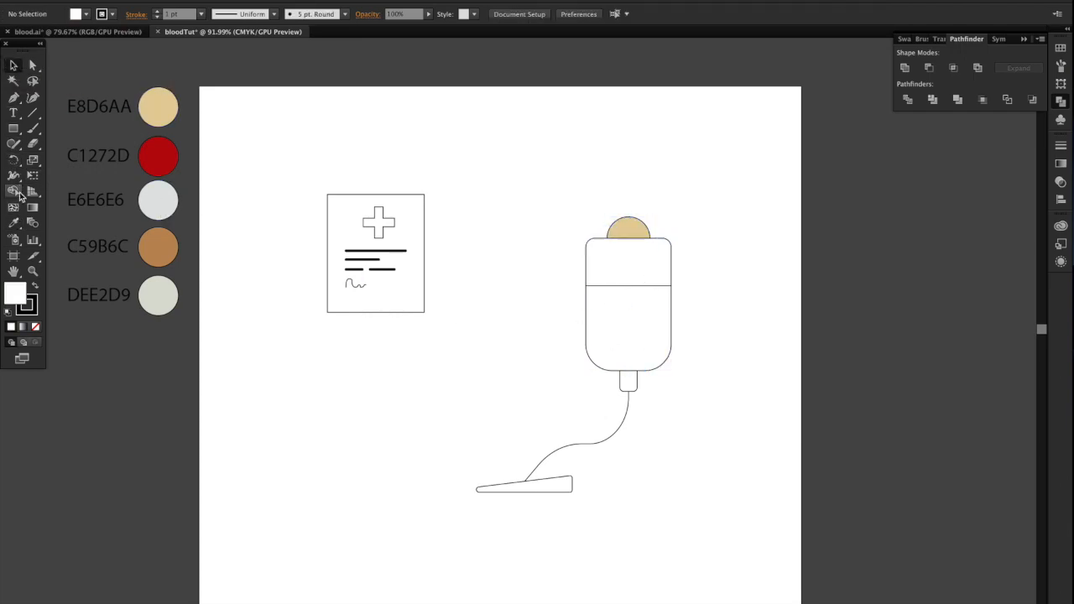
{"action": "left_click", "coordinate": [14, 127]}
{"action": "left_click", "coordinate": [58, 156]}
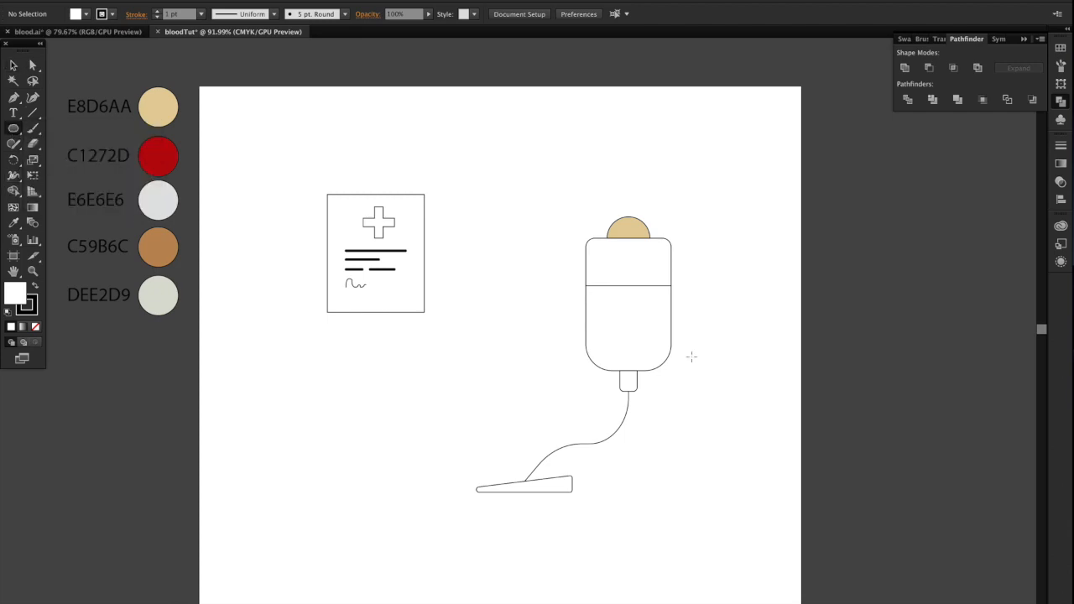
{"action": "mouse_move", "coordinate": [596, 298]}
{"action": "left_mouse_down"}
{"action": "mouse_move", "coordinate": [662, 333]}
{"action": "mouse_move", "coordinate": [636, 349]}
{"action": "left_mouse_up"}
{"action": "key", "text": "v"}
{"action": "left_click", "coordinate": [732, 276]}
{"action": "left_click_drag", "start_coordinate": [658, 332], "coordinate": [655, 337]}
{"action": "left_click", "coordinate": [756, 344]}
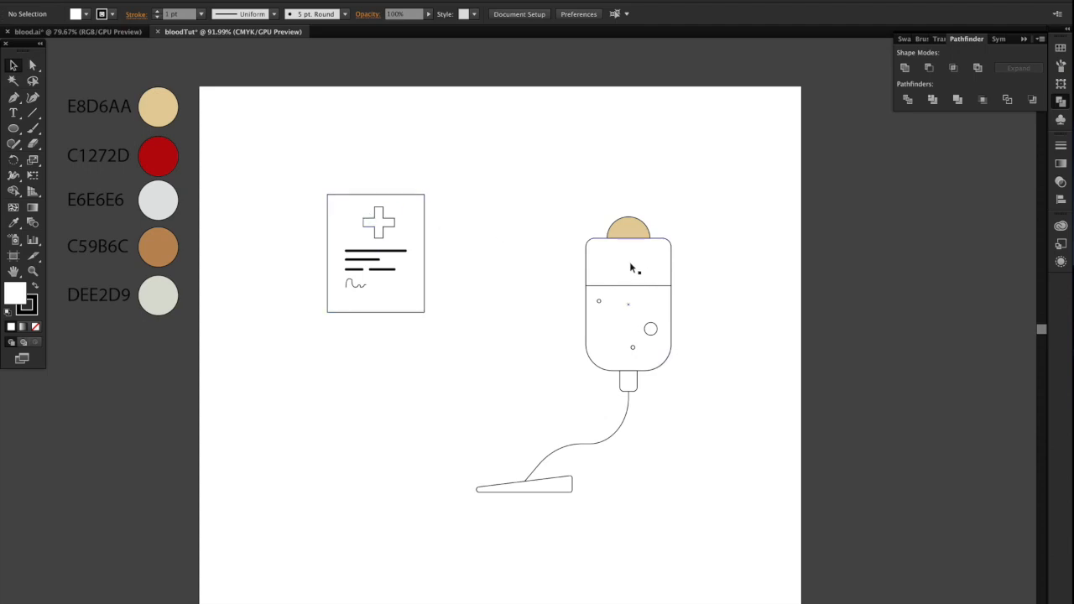
- Split the bag along its level line into an upper and a lower shape with the Shape Builder
{"action": "left_click_drag", "start_coordinate": [668, 314], "coordinate": [667, 314]}
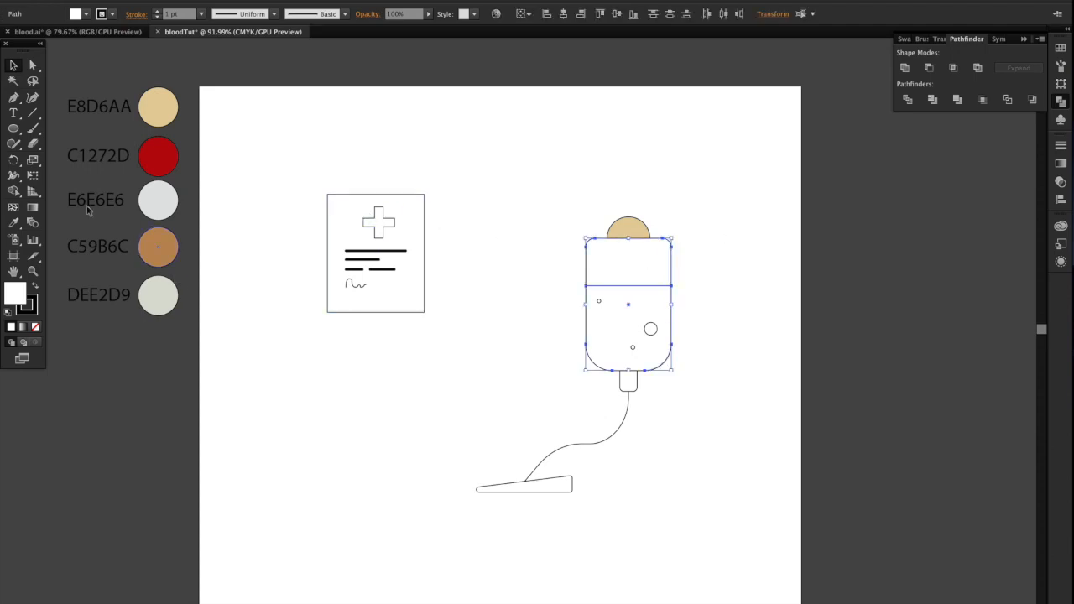
{"action": "key", "text": "shift+m"}
{"action": "left_click", "coordinate": [621, 323]}
{"action": "key", "text": "v"}
- Fill the bag's upper section with beige E8D6AA and its lower section with red C1272D
{"action": "left_click", "coordinate": [638, 276]}
{"action": "key", "text": "i"}
{"action": "left_click", "coordinate": [159, 99]}
{"action": "key", "text": "v"}
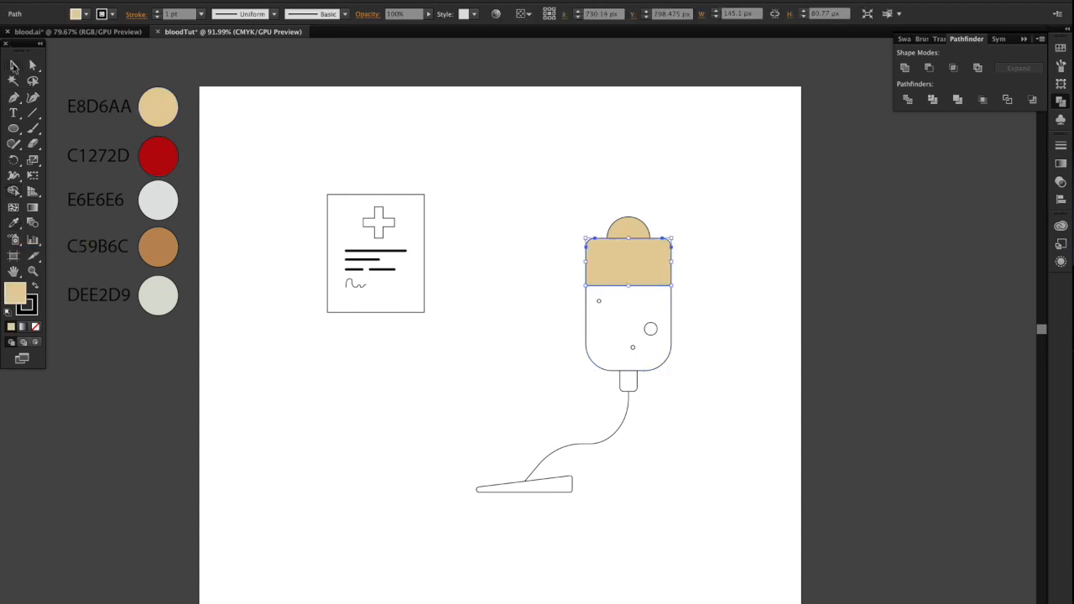
{"action": "left_click", "coordinate": [614, 319]}
{"action": "left_click", "coordinate": [14, 223]}
{"action": "left_click", "coordinate": [159, 156]}
{"action": "key", "text": "v"}
- Select the three bubble circles in the red section and remove their fill
{"action": "left_click", "coordinate": [651, 334]}
{"action": "left_click", "coordinate": [632, 347], "text": "shift"}
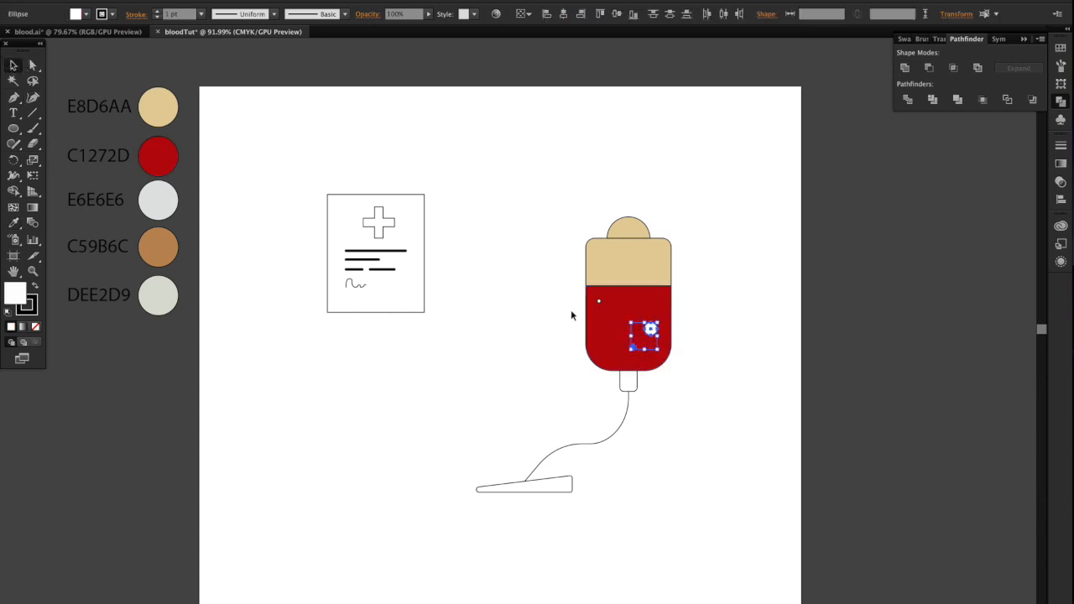
{"action": "left_click", "coordinate": [599, 301], "text": "shift"}
{"action": "left_click", "coordinate": [87, 15]}
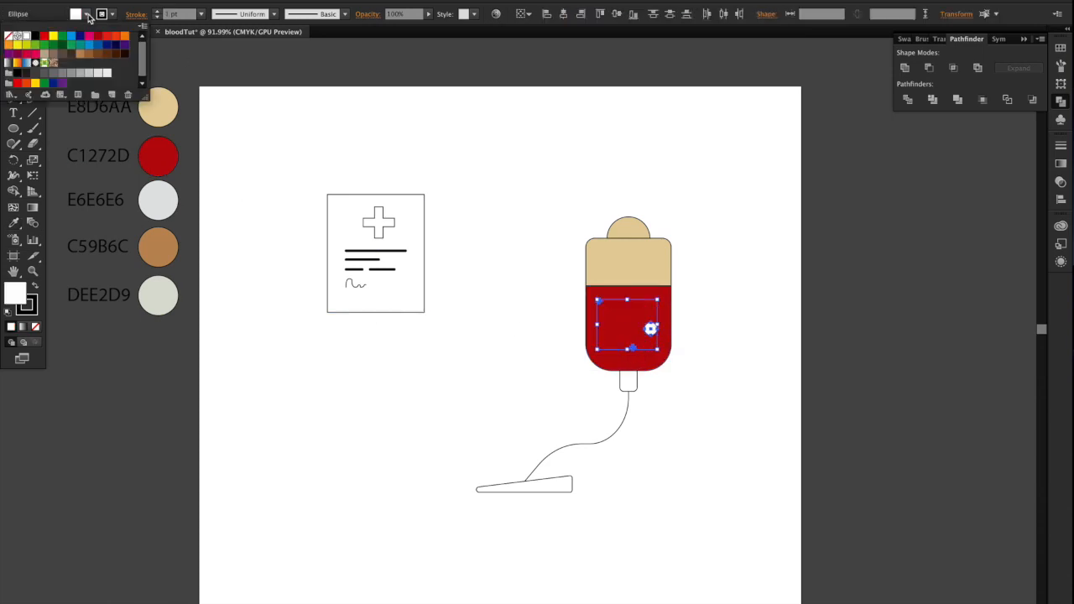
{"action": "left_click", "coordinate": [8, 35]}
{"action": "left_click", "coordinate": [87, 14]}
{"action": "left_click", "coordinate": [499, 217]}
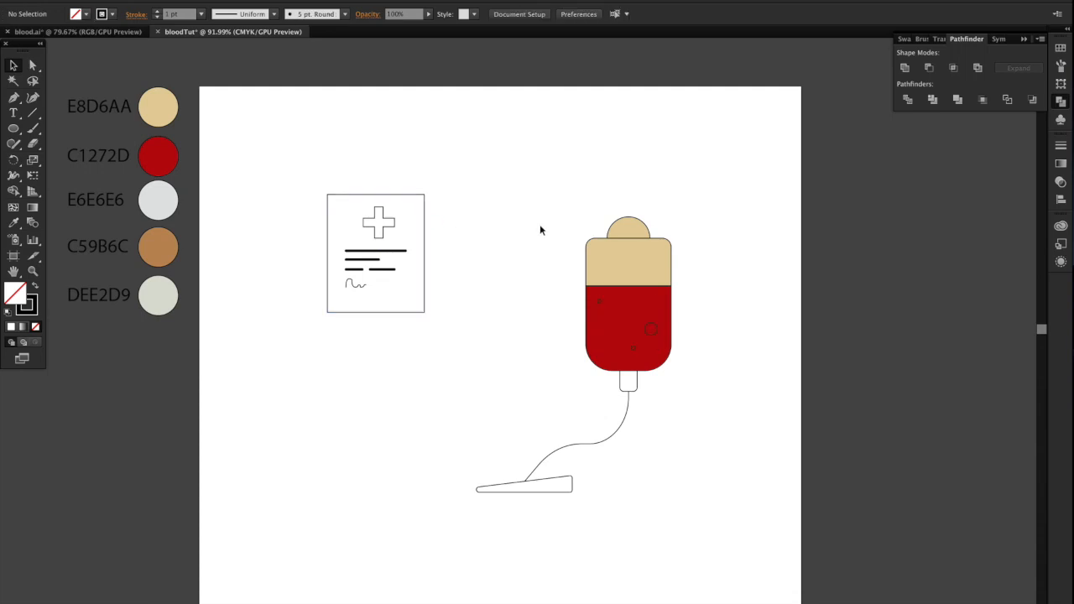
- Draw a horizontal tick mark about 24 px long inward from the right edge of the bag's beige section
{"action": "left_click", "coordinate": [14, 97]}
{"action": "scroll", "coordinate": [702, 293], "scroll_direction": "up", "scroll_amount": 3}
{"action": "left_click", "coordinate": [641, 255]}
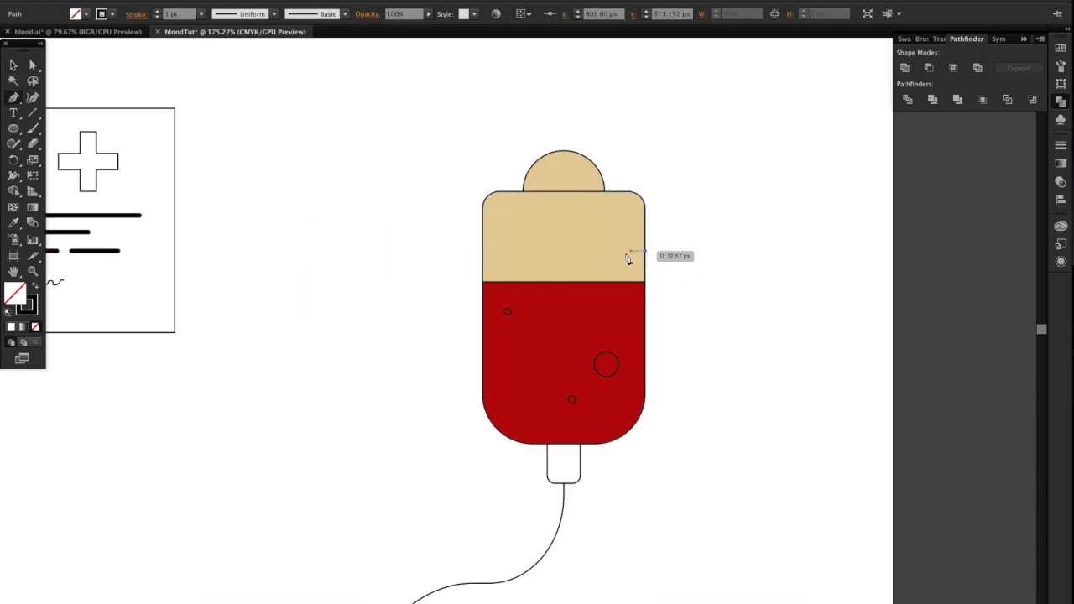
{"action": "left_click", "coordinate": [619, 251]}
{"action": "left_click", "coordinate": [14, 64]}
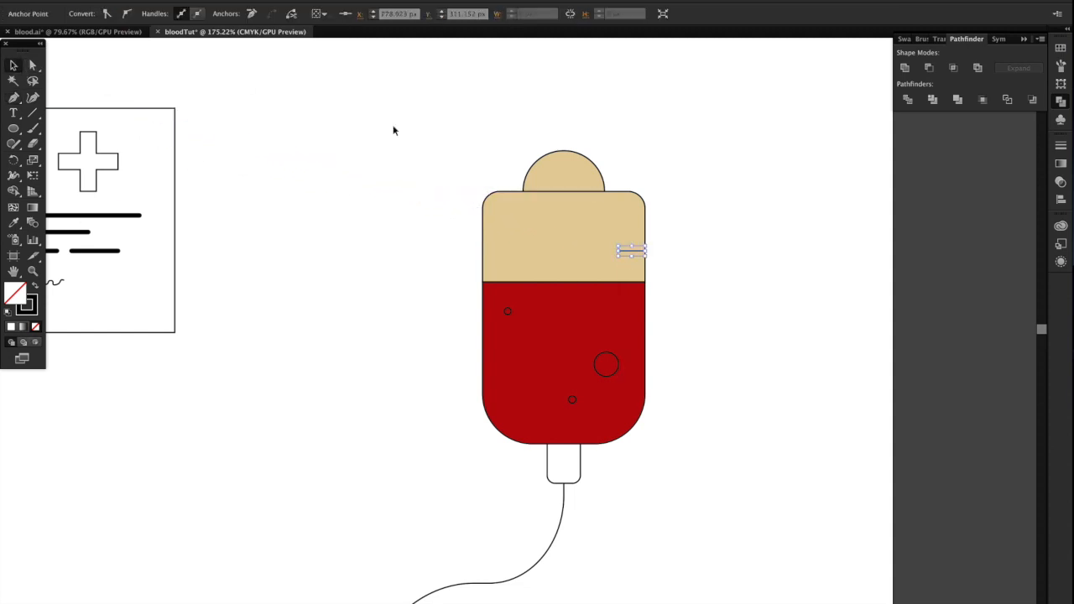
{"action": "left_click", "coordinate": [242, 83]}
- Copy the tick mark straight down a short distance and make the copy shorter
{"action": "left_click", "coordinate": [638, 251]}
{"action": "scroll", "coordinate": [636, 252], "scroll_direction": "up", "scroll_amount": 4}
{"action": "left_click_drag", "start_coordinate": [630, 252], "coordinate": [631, 279]}
- Select both tick marks and move them down the bag's edge, closer to the red section
{"action": "left_click", "coordinate": [638, 251], "text": "shift"}
{"action": "left_click", "coordinate": [141, 15]}
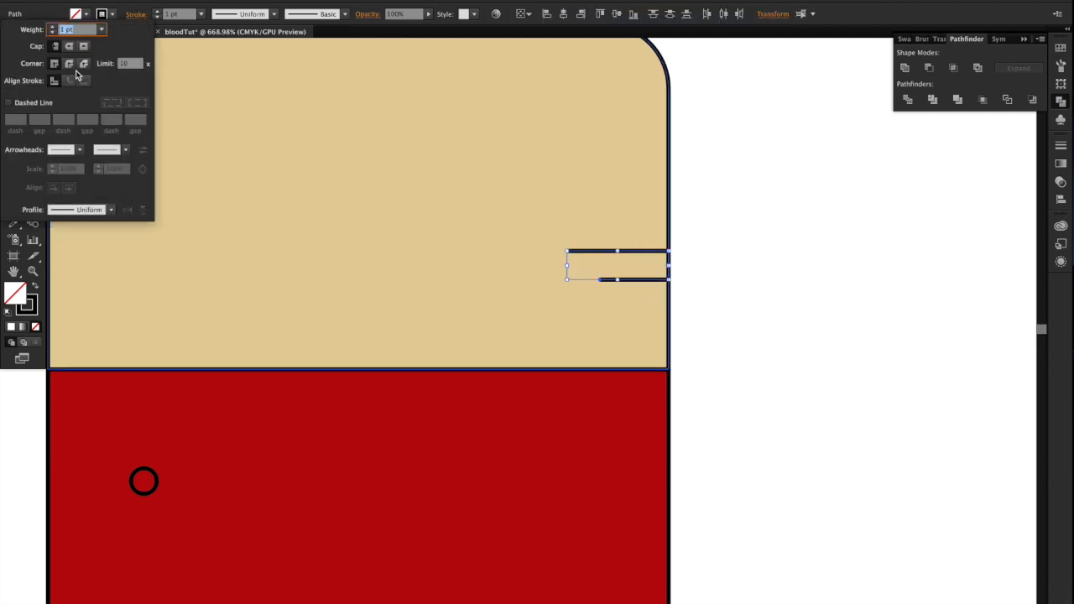
{"action": "left_click", "coordinate": [134, 16]}
{"action": "key", "text": "shift+Down"}
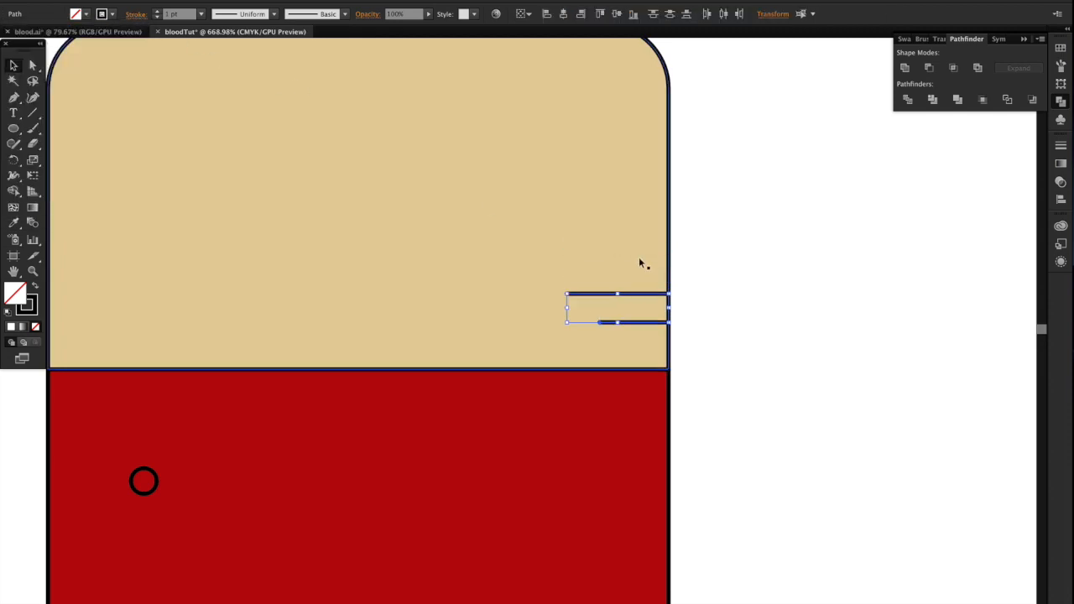
- Copy the tick marks down into the red section to make a scale of five alternating long and short marks
{"action": "left_click_drag", "start_coordinate": [657, 324], "coordinate": [654, 427]}
{"action": "scroll", "coordinate": [657, 347], "scroll_direction": "down", "scroll_amount": 2}
{"action": "left_click", "coordinate": [733, 325]}
{"action": "left_click", "coordinate": [707, 417]}
{"action": "key", "text": "ctrl+0"}
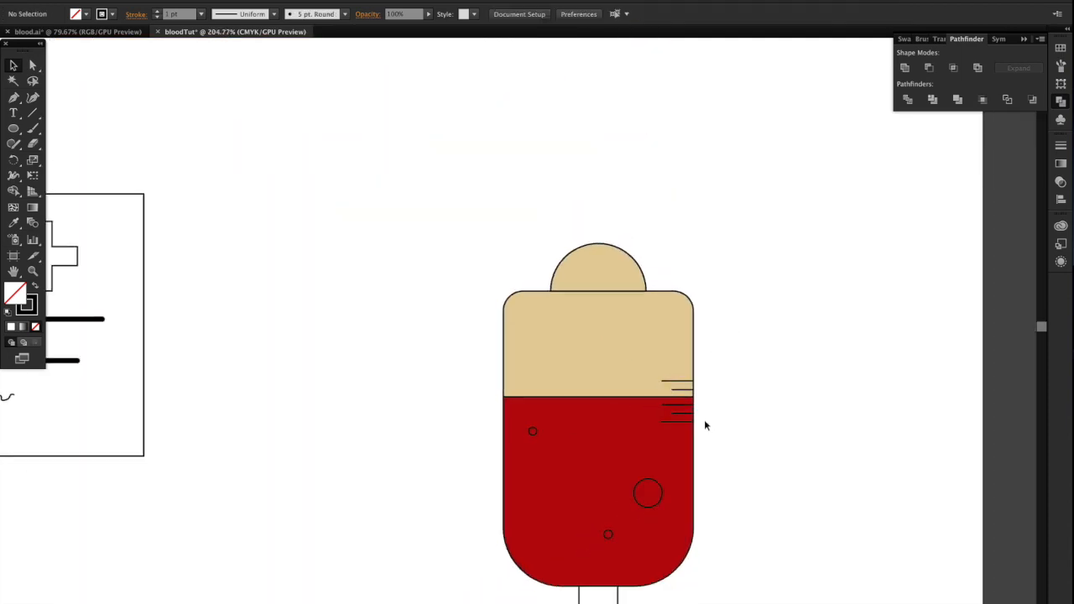
- Fill the small connector beneath the bag with light grey E6E6E6 sampled from the palette
{"action": "scroll", "coordinate": [704, 420], "scroll_direction": "down", "scroll_amount": 5}
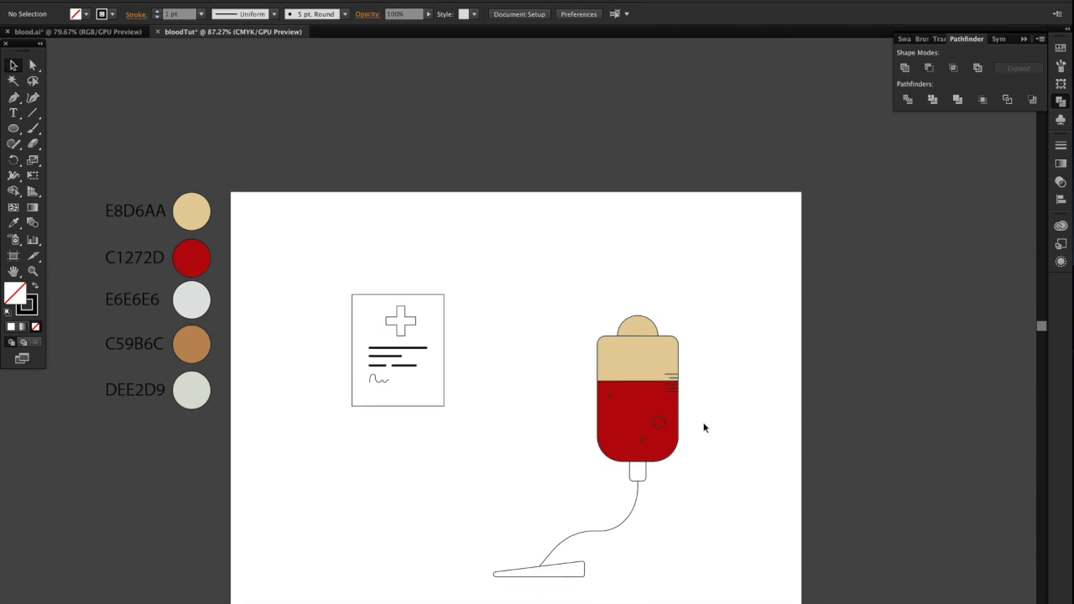
{"action": "scroll", "coordinate": [704, 420], "scroll_direction": "down", "scroll_amount": 2}
{"action": "scroll", "coordinate": [697, 389], "scroll_direction": "up", "scroll_amount": 3}
{"action": "scroll", "coordinate": [697, 394], "scroll_direction": "left", "scroll_amount": 1}
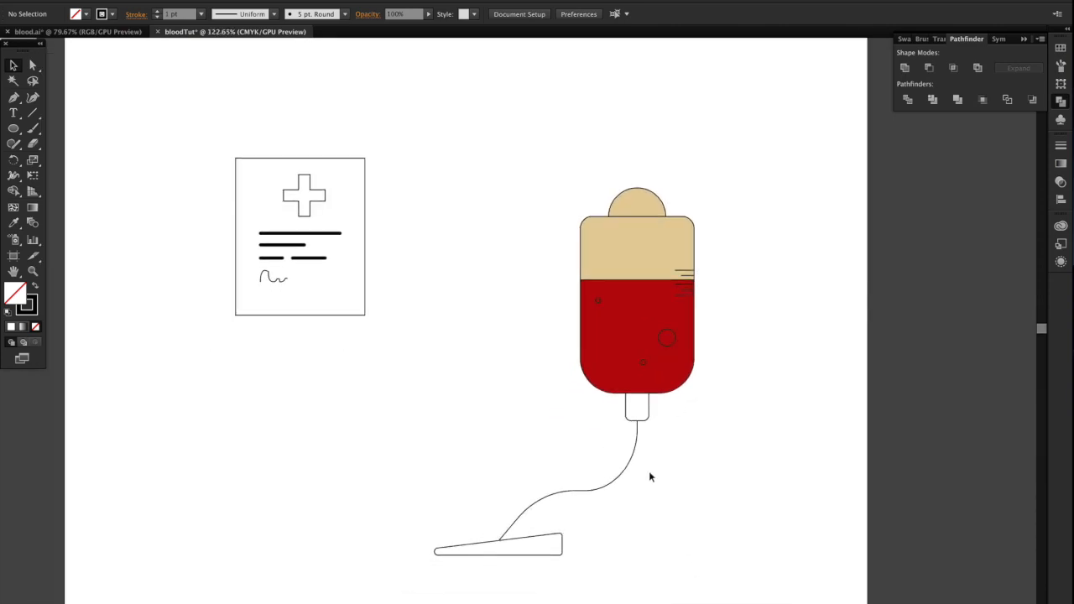
{"action": "left_click", "coordinate": [635, 419]}
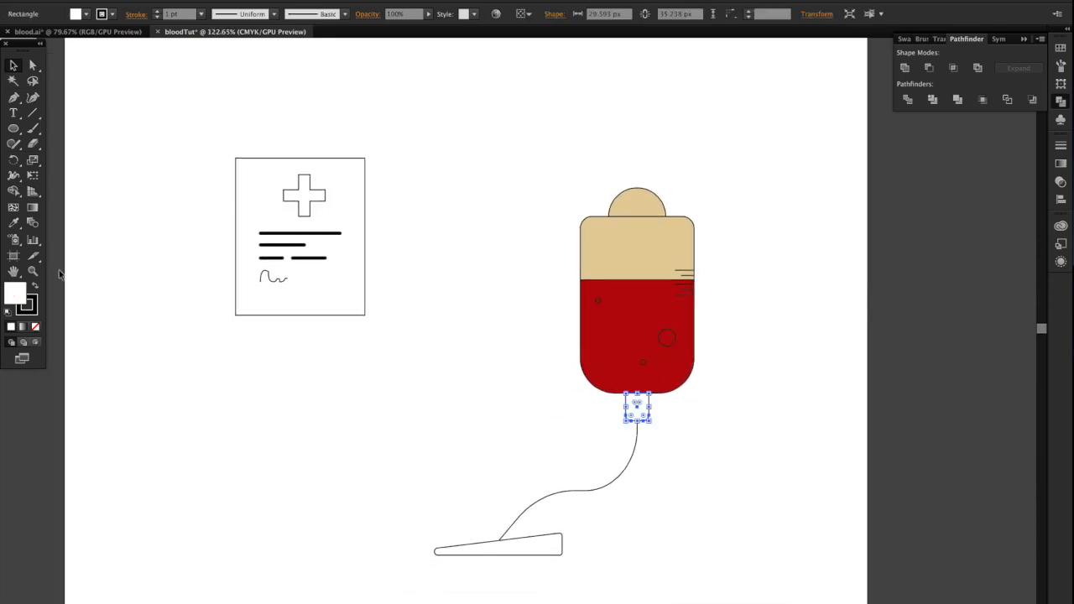
{"action": "scroll", "coordinate": [58, 273], "scroll_direction": "left", "scroll_amount": 5}
{"action": "left_click", "coordinate": [14, 222]}
{"action": "left_click", "coordinate": [168, 171]}
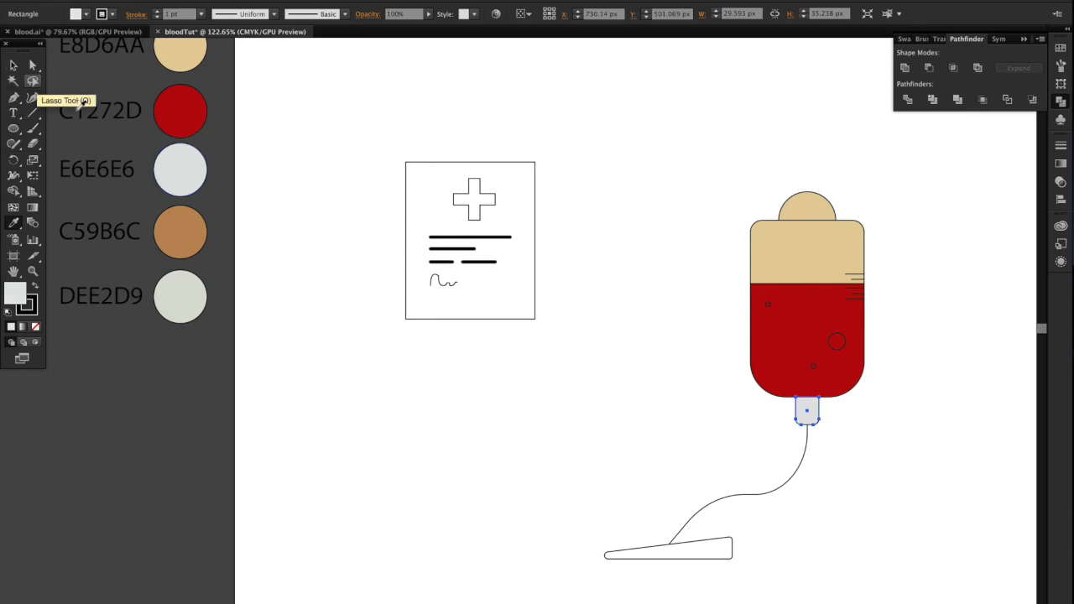
- Try palette colour DEE2D9 on the wedge at the tube's end and settle on brown C59B6C as its fill
{"action": "scroll", "coordinate": [164, 191], "scroll_direction": "down", "scroll_amount": 2}
{"action": "left_click", "coordinate": [15, 66]}
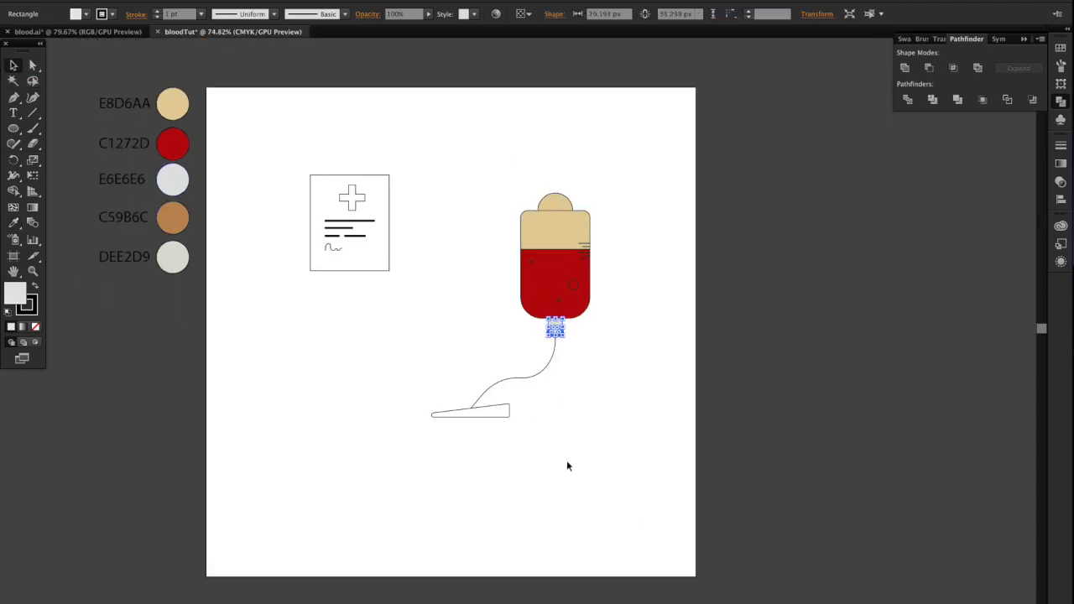
{"action": "left_click", "coordinate": [498, 412]}
{"action": "left_click", "coordinate": [13, 222]}
{"action": "left_click", "coordinate": [176, 255]}
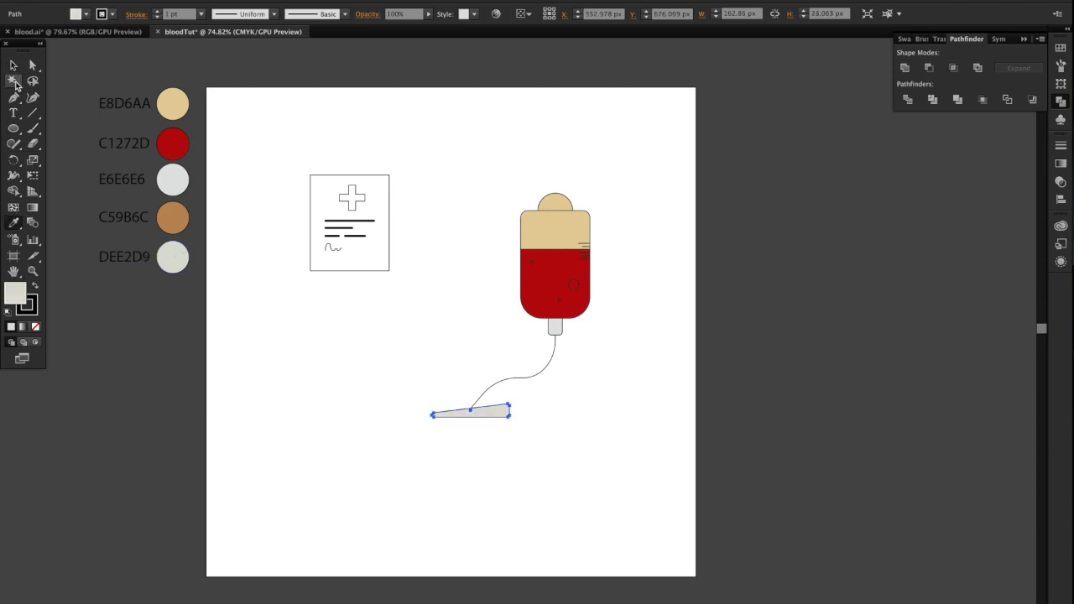
{"action": "left_click", "coordinate": [173, 217]}
- Fill the medical sheet's rectangle with brown C59B6C sampled from the palette
{"action": "left_click", "coordinate": [366, 242]}
{"action": "left_click", "coordinate": [13, 223]}
{"action": "left_click", "coordinate": [172, 217]}
{"action": "left_click", "coordinate": [14, 65]}
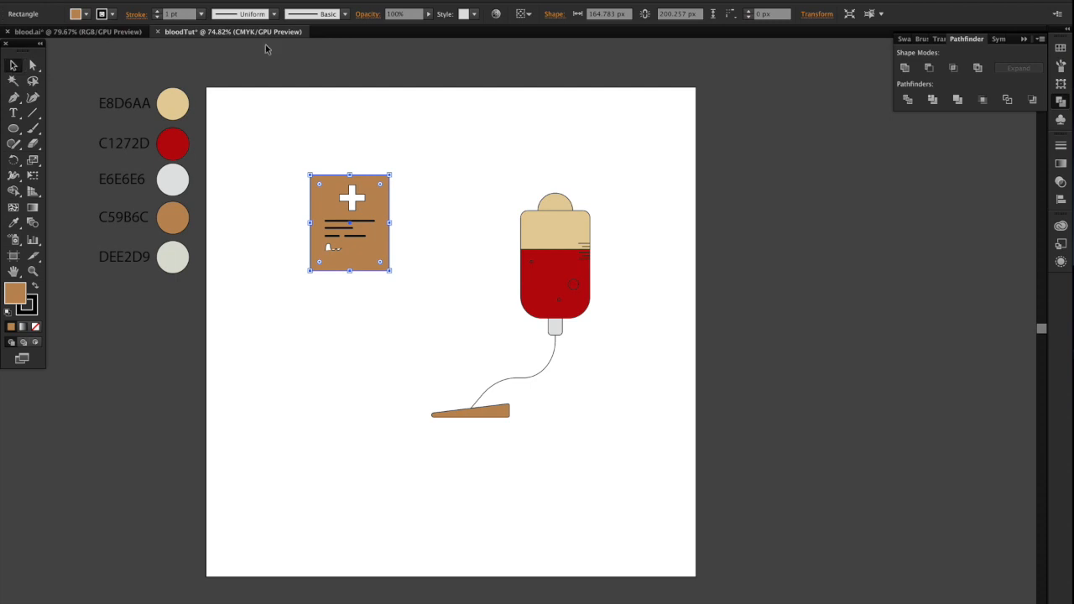
- Remove the fill from the signature squiggle on the medical sheet
{"action": "left_click", "coordinate": [351, 198]}
{"action": "left_click", "coordinate": [331, 246]}
{"action": "left_click", "coordinate": [86, 13]}
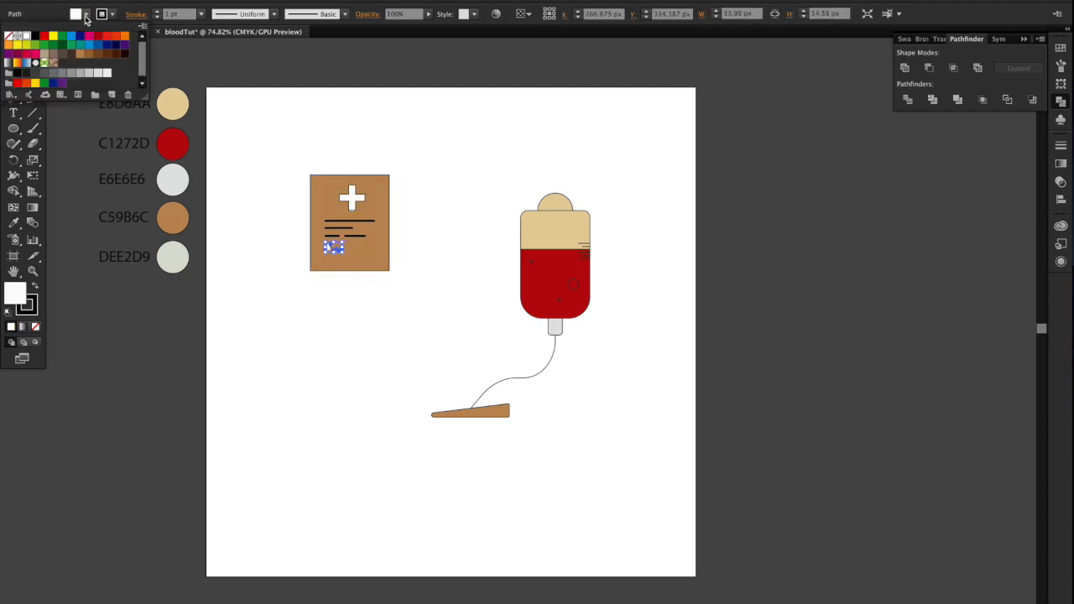
{"action": "left_click", "coordinate": [87, 14]}
- Fill the cross on the medical sheet with red C1272D from the palette
{"action": "left_click", "coordinate": [352, 198]}
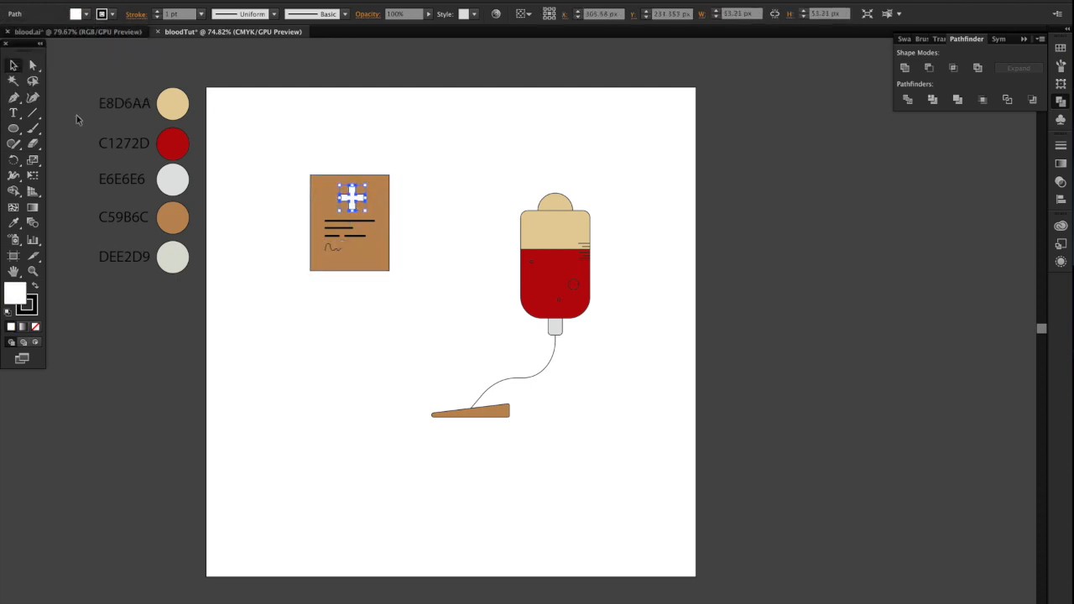
{"action": "key", "text": "i"}
{"action": "left_click", "coordinate": [176, 148]}
{"action": "left_click", "coordinate": [13, 65]}
{"action": "left_click", "coordinate": [451, 368]}
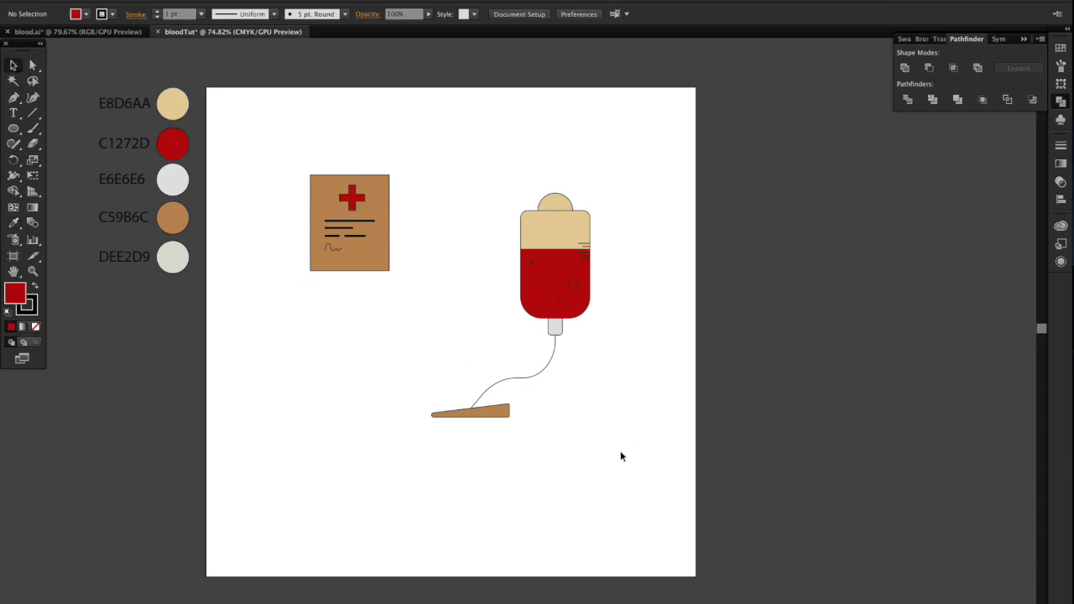
- Select the bag's dome, beige section and red section, and place a copy of them beside the bag
{"action": "scroll", "coordinate": [592, 359], "scroll_direction": "up", "scroll_amount": 3}
{"action": "scroll", "coordinate": [592, 359], "scroll_direction": "right", "scroll_amount": 2}
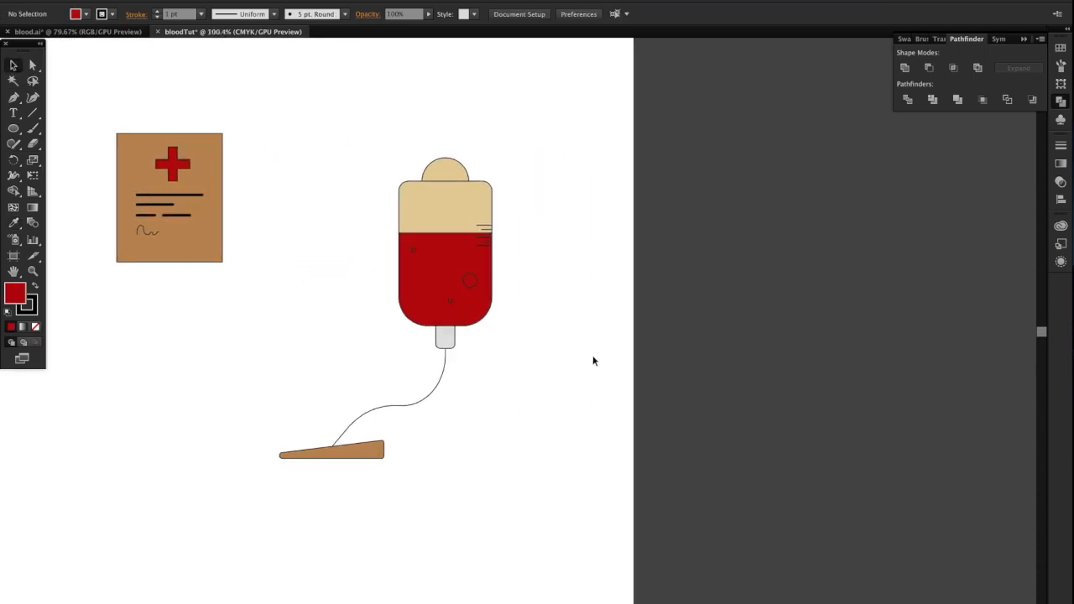
{"action": "left_click_drag", "start_coordinate": [385, 150], "coordinate": [447, 207]}
{"action": "left_click", "coordinate": [369, 157]}
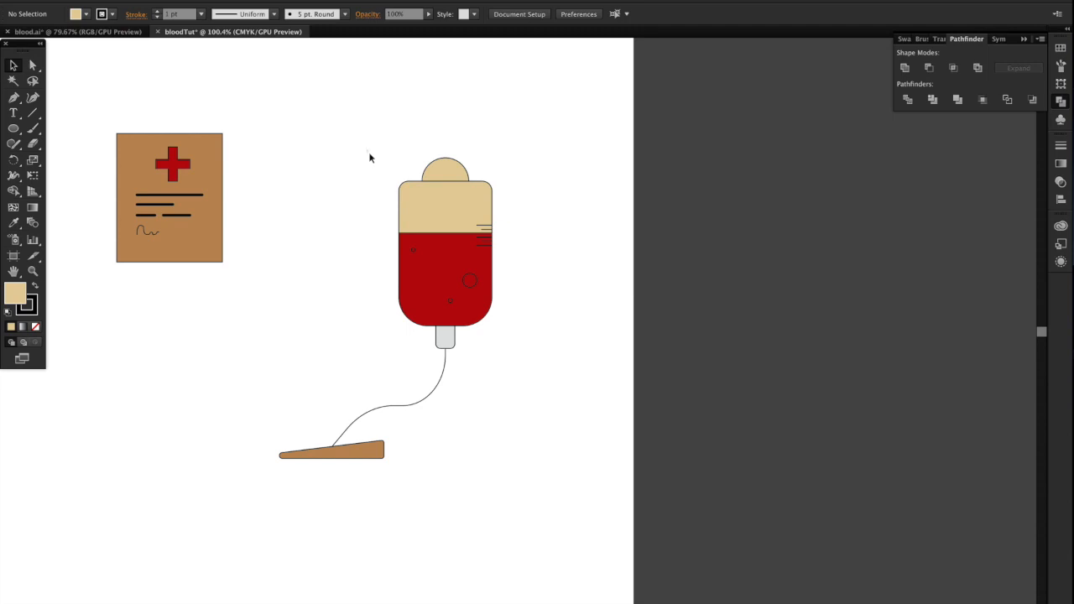
{"action": "left_click_drag", "start_coordinate": [406, 319], "coordinate": [411, 316]}
{"action": "left_click", "coordinate": [450, 168], "text": "shift"}
{"action": "right_click", "coordinate": [436, 230]}
{"action": "left_click", "coordinate": [565, 224]}
{"action": "left_click_drag", "start_coordinate": [452, 226], "coordinate": [587, 225]}
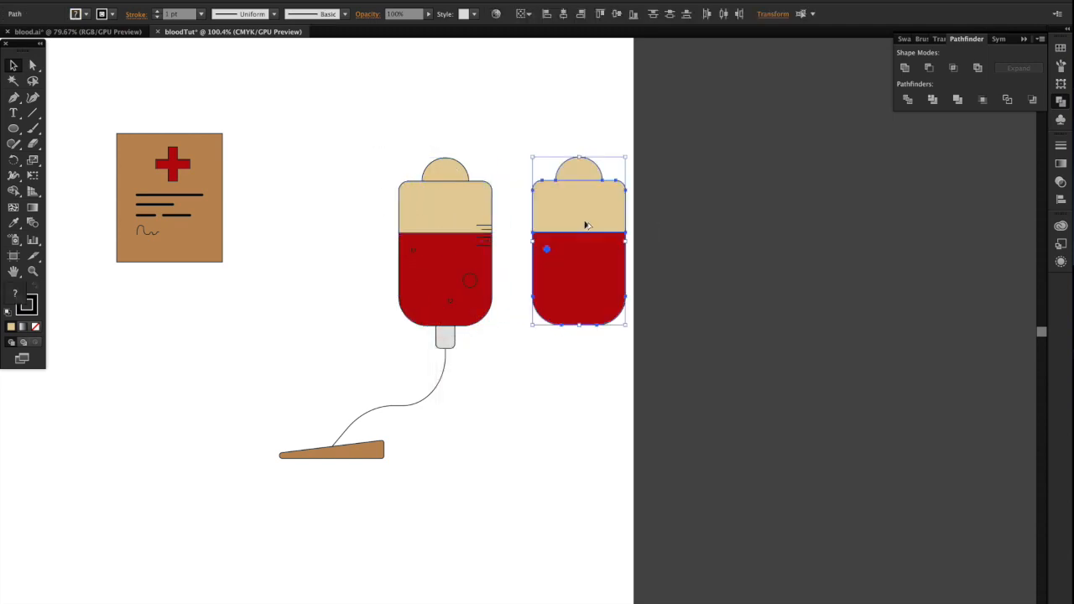
- Merge the copied dome and bag sections into one single silhouette
{"action": "left_click", "coordinate": [904, 68]}
{"action": "left_click", "coordinate": [537, 117]}
{"action": "left_click", "coordinate": [584, 181]}
{"action": "left_click_drag", "start_coordinate": [542, 134], "coordinate": [617, 281]}
{"action": "left_click", "coordinate": [14, 192]}
{"action": "left_click_drag", "start_coordinate": [585, 209], "coordinate": [590, 173]}
{"action": "left_click", "coordinate": [13, 66]}
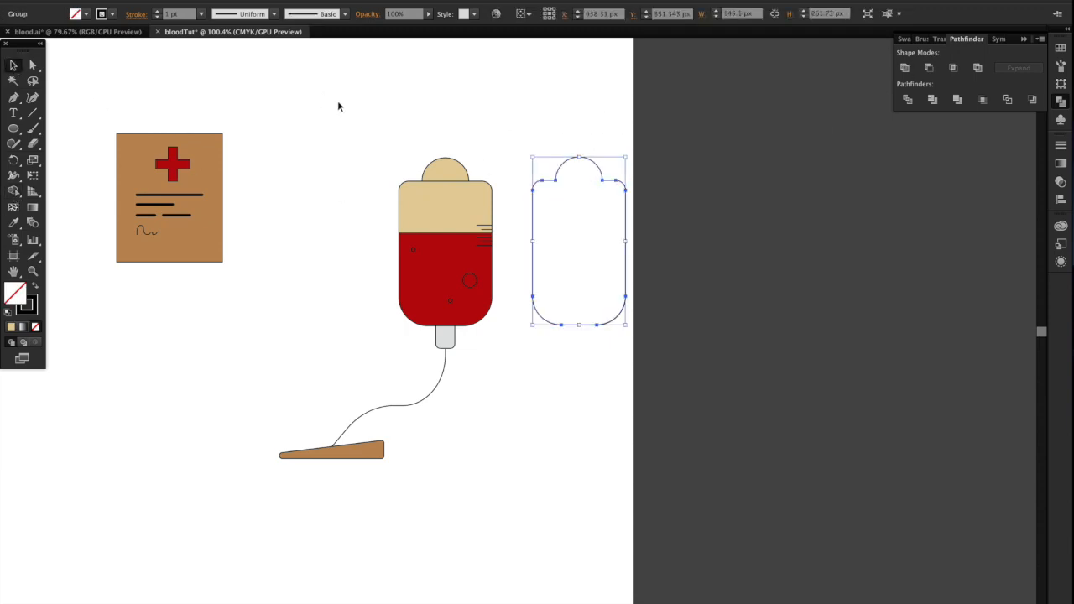
- Fill the merged silhouette with white and duplicate it with a slight offset down and to the right
{"action": "left_click", "coordinate": [339, 106]}
{"action": "left_click", "coordinate": [571, 251]}
{"action": "left_click", "coordinate": [85, 15]}
{"action": "left_click", "coordinate": [24, 36]}
{"action": "left_click_drag", "start_coordinate": [600, 273], "coordinate": [603, 277]}
- Subtract the offset copy from the silhouette and place the remaining thin strip along the original bag's upper-left edge
{"action": "left_click_drag", "start_coordinate": [503, 154], "coordinate": [626, 267]}
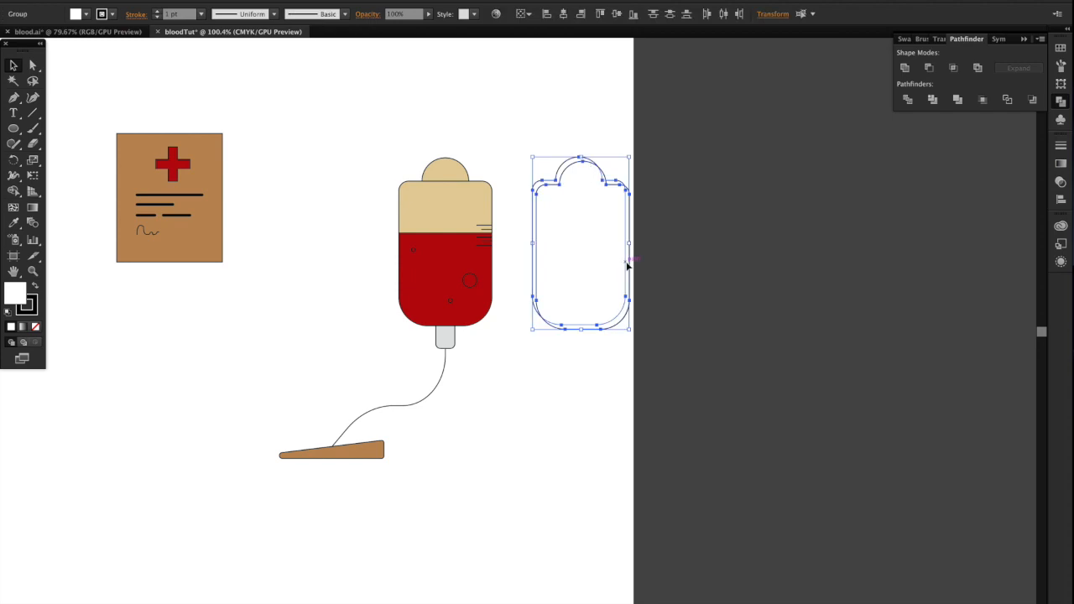
{"action": "left_click", "coordinate": [14, 192]}
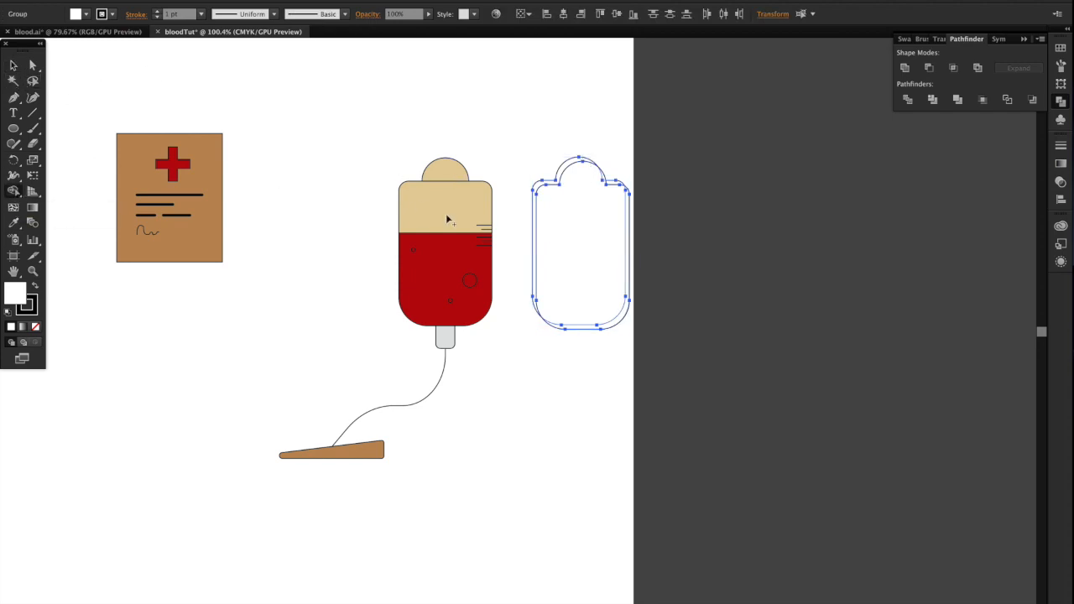
{"action": "left_click", "coordinate": [928, 68]}
{"action": "key", "text": "v"}
{"action": "left_click_drag", "start_coordinate": [606, 170], "coordinate": [432, 170]}
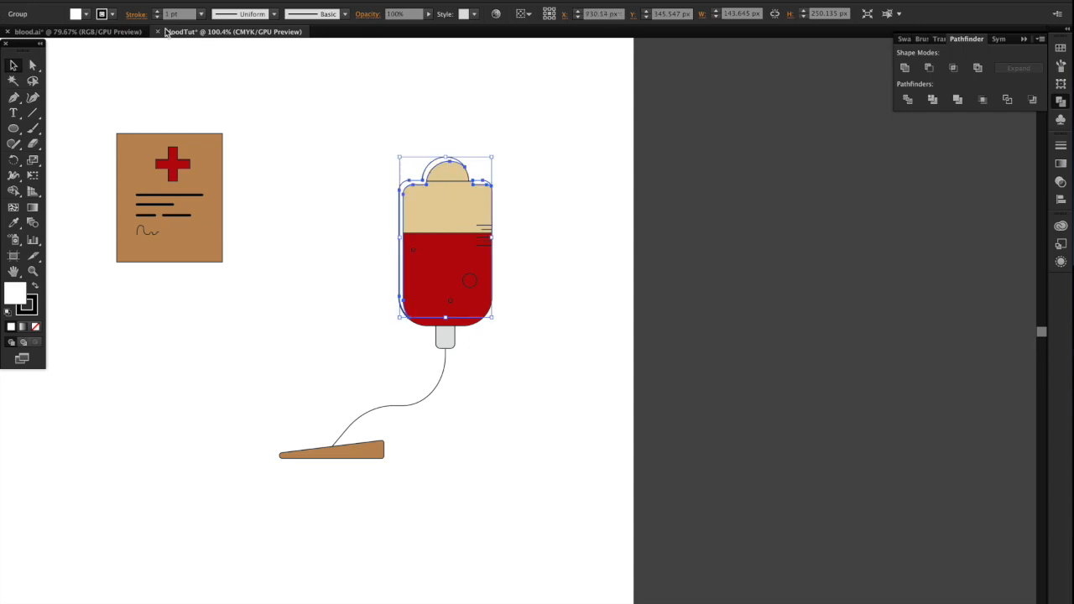
- Set the white highlight strip's opacity to 40% and remove its stroke
{"action": "left_click", "coordinate": [394, 15]}
{"action": "type", "text": "30"}
{"action": "key", "text": "Return"}
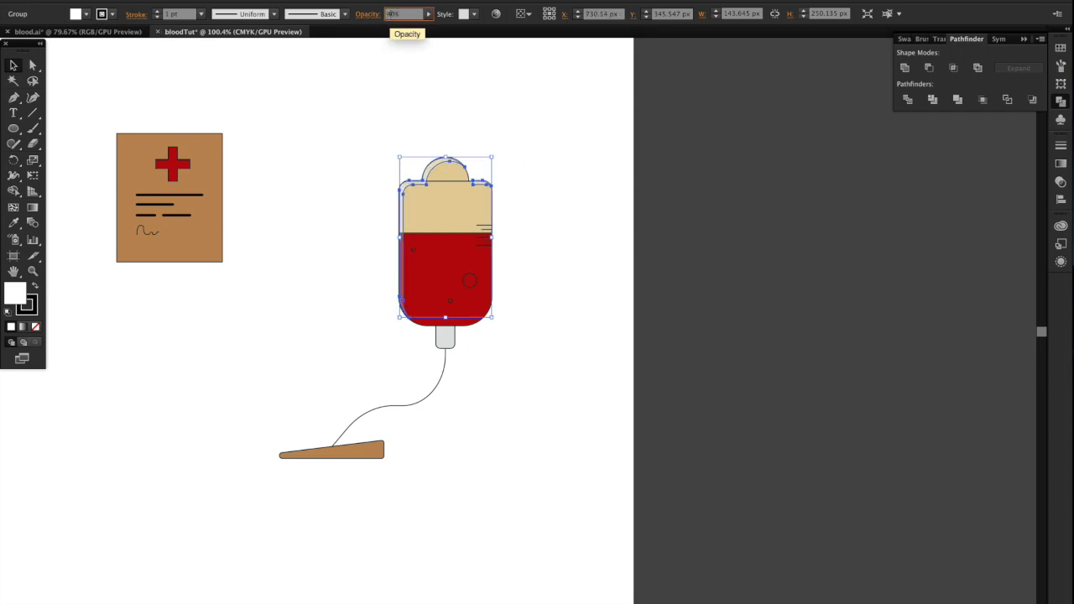
{"action": "left_click", "coordinate": [534, 133]}
{"action": "left_click", "coordinate": [417, 203]}
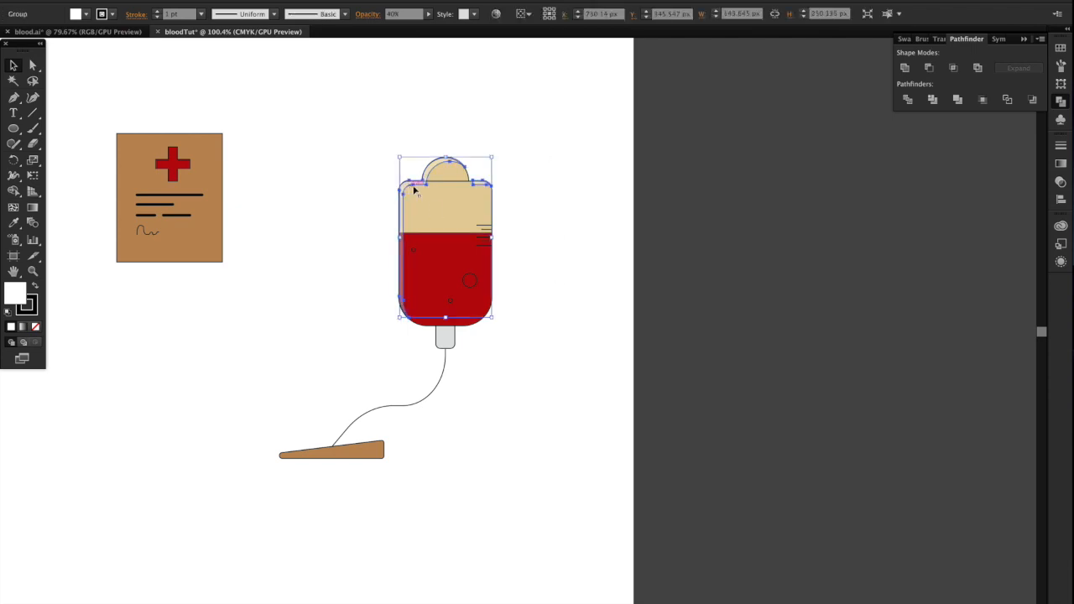
{"action": "left_click", "coordinate": [106, 14]}
{"action": "left_click", "coordinate": [11, 36]}
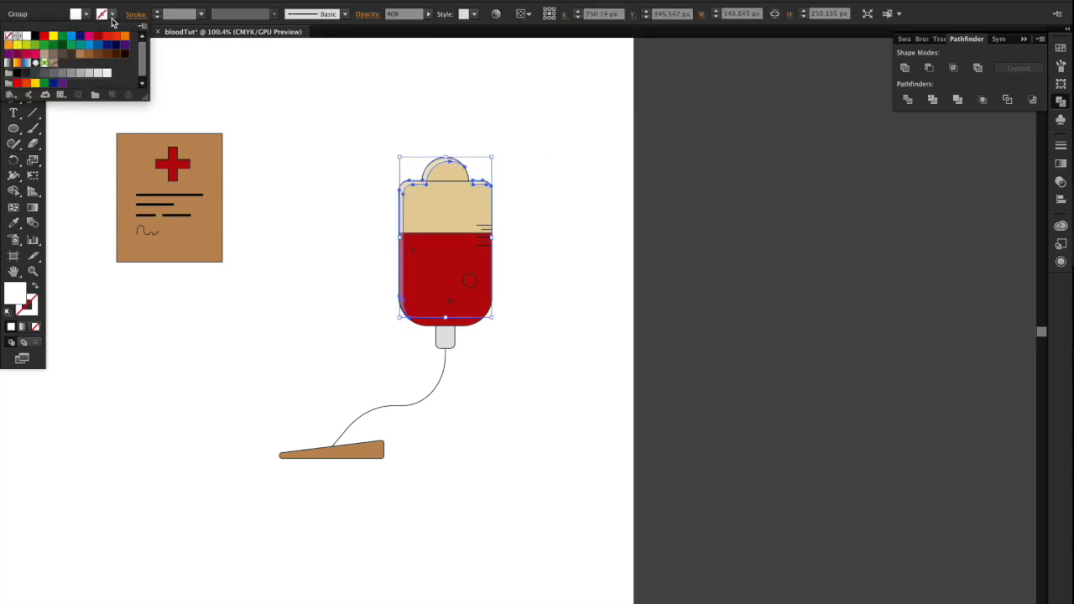
{"action": "left_click", "coordinate": [566, 295]}
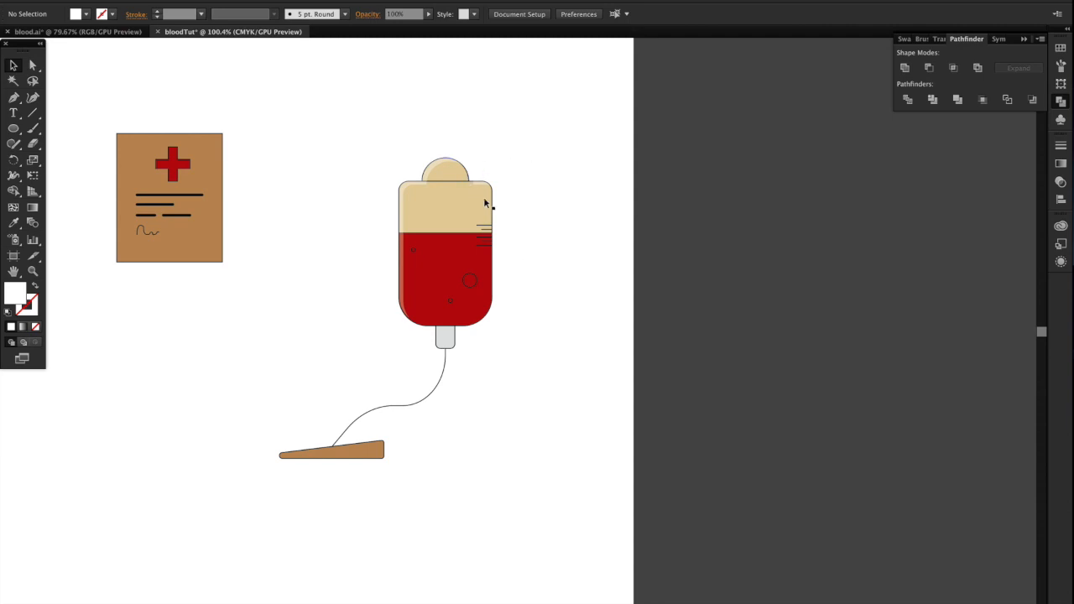
- Start a Pen tool path just outside the bag's upper-right corner
{"action": "left_click", "coordinate": [14, 99]}
{"action": "left_click", "coordinate": [497, 177]}
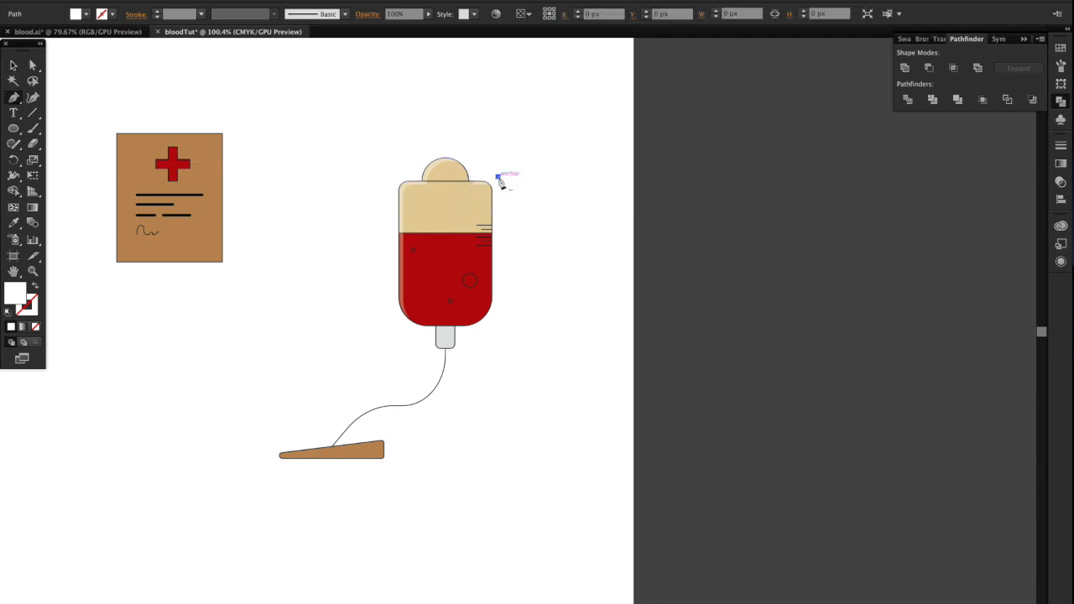
{"action": "left_click_drag", "start_coordinate": [465, 279], "coordinate": [391, 339]}
{"action": "left_click", "coordinate": [373, 347]}
{"action": "key", "text": "ctrl+z"}
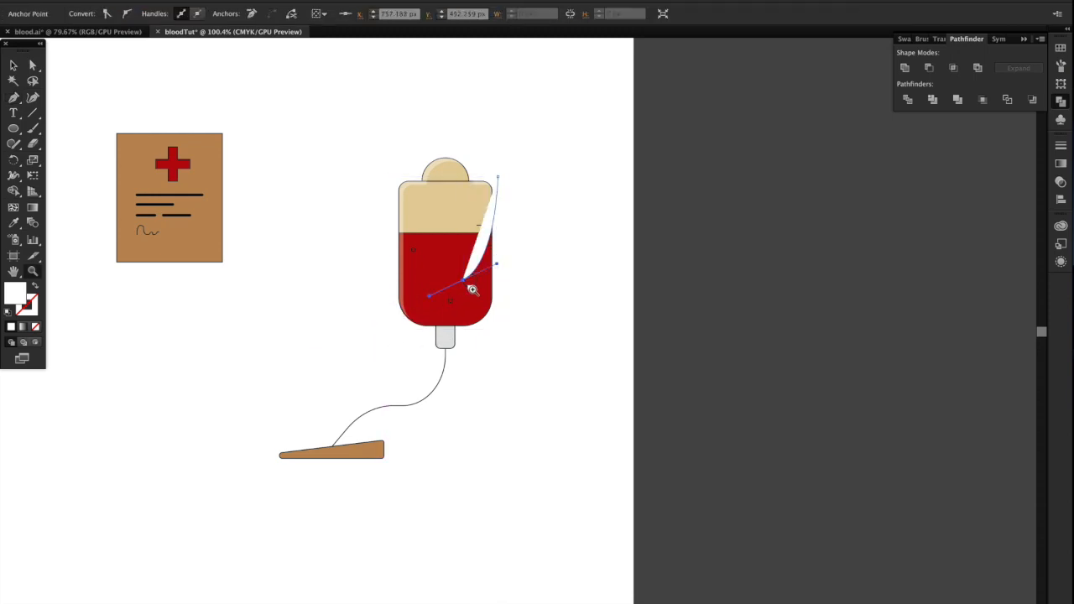
{"action": "key", "text": "p"}
{"action": "key", "text": "ctrl+z"}
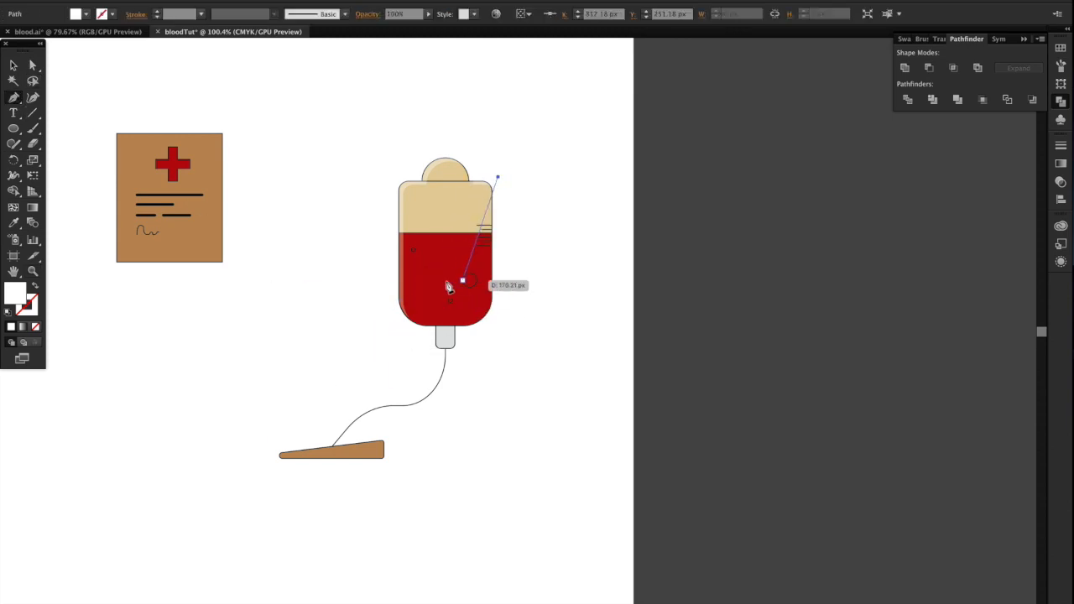
- Draw an S-curve diagonally across the bag to below its lower-left corner and close the path around its right side
{"action": "left_click_drag", "start_coordinate": [450, 283], "coordinate": [422, 286]}
{"action": "left_click_drag", "start_coordinate": [400, 354], "coordinate": [399, 386]}
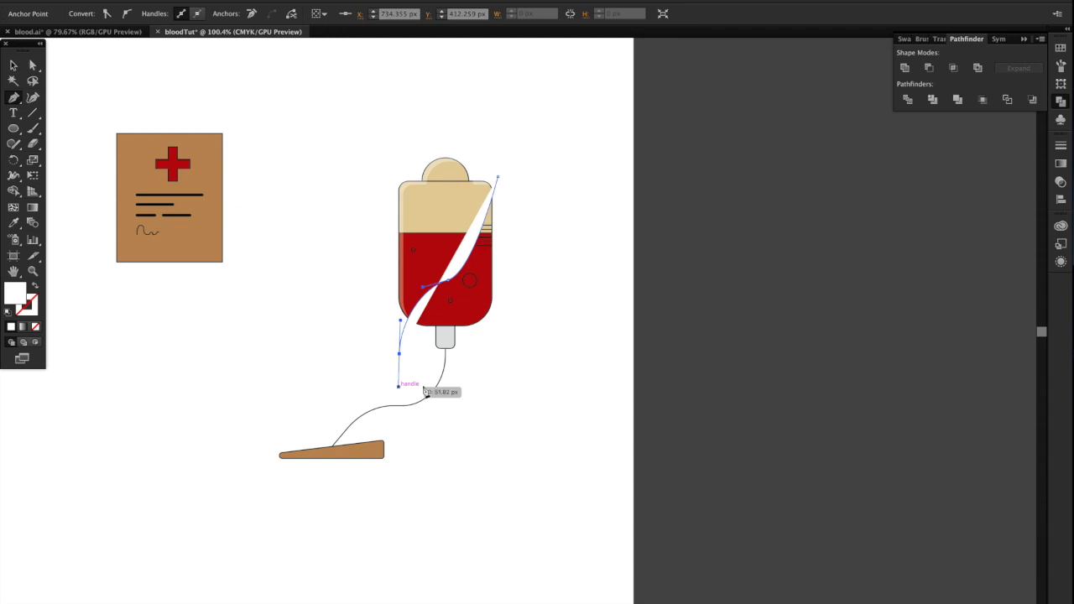
{"action": "left_click", "coordinate": [543, 362]}
{"action": "left_click", "coordinate": [498, 178]}
- Trim away the part of the white curved shape outside the bag with the Shape Builder tool
{"action": "key", "text": "v"}
{"action": "left_click_drag", "start_coordinate": [381, 144], "coordinate": [585, 312]}
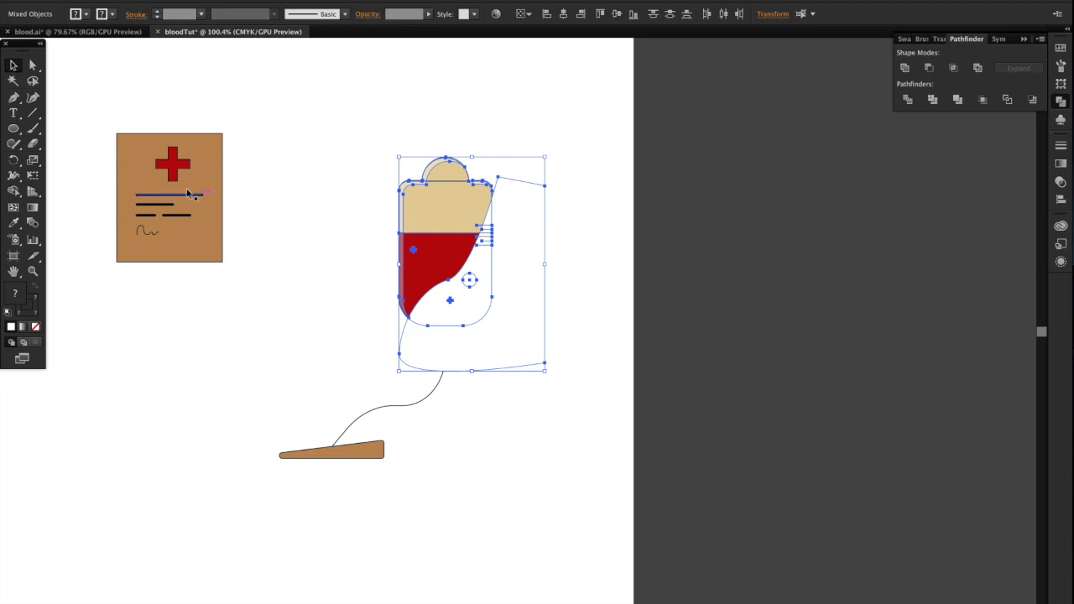
{"action": "left_click", "coordinate": [13, 192]}
{"action": "left_click", "coordinate": [529, 333], "text": "alt"}
{"action": "left_click", "coordinate": [197, 92]}
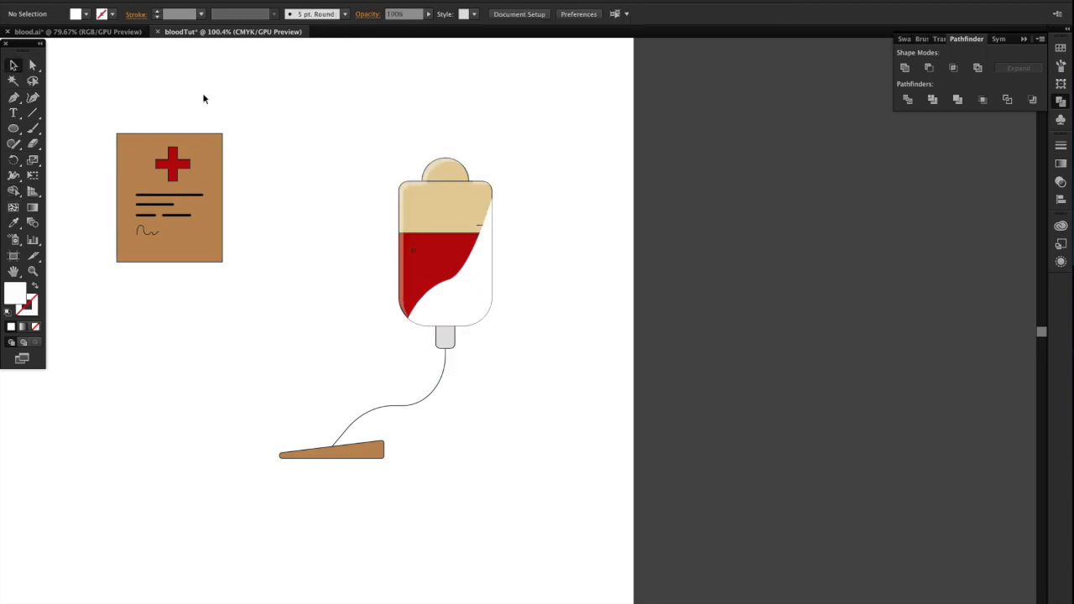
- Fill the trimmed curved shape with black and set its opacity to 20% to form the bag's shadow
{"action": "left_click", "coordinate": [469, 300]}
{"action": "left_click", "coordinate": [84, 14]}
{"action": "left_click", "coordinate": [33, 36]}
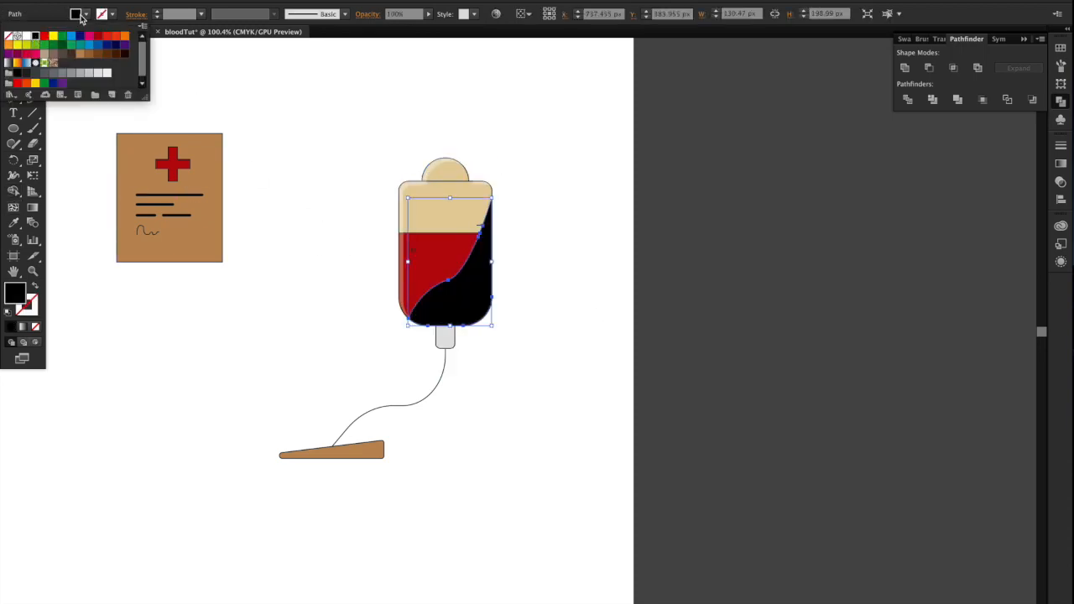
{"action": "left_click", "coordinate": [390, 14]}
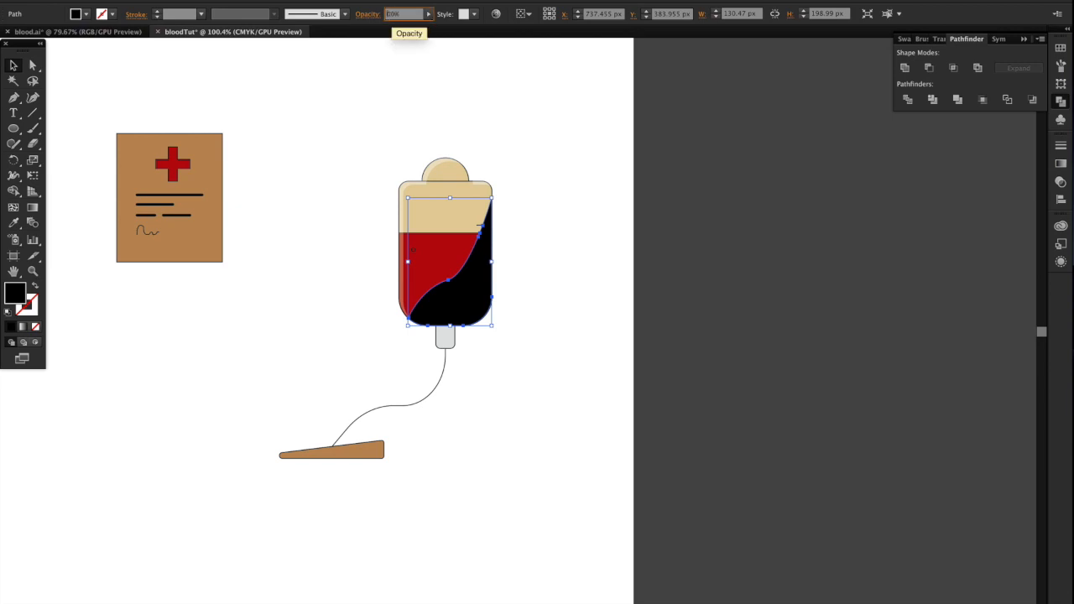
{"action": "type", "text": "30"}
{"action": "key", "text": "Return"}
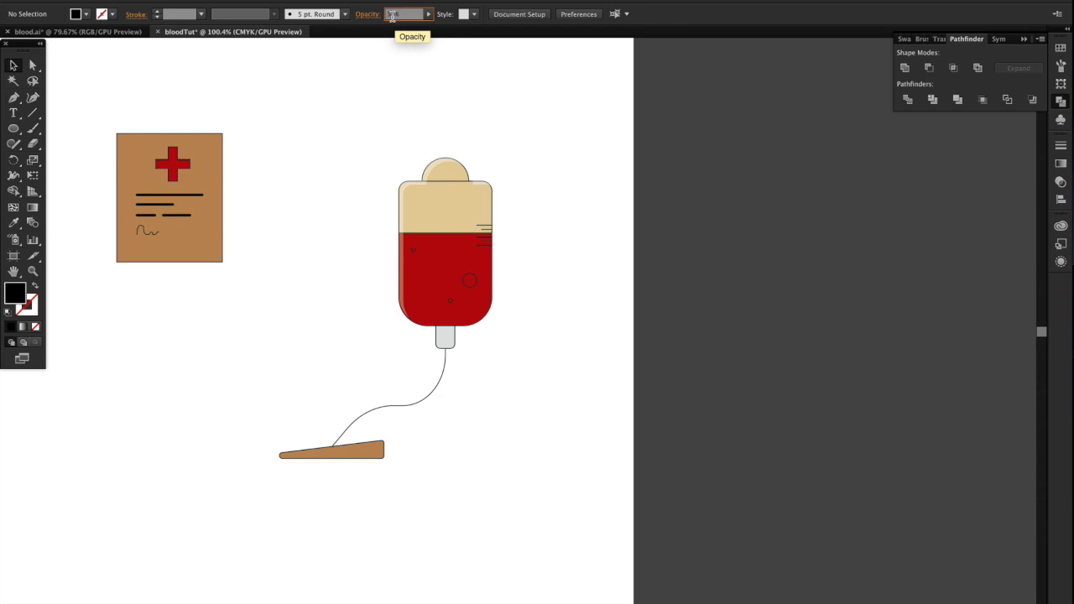
{"action": "left_click", "coordinate": [391, 14]}
{"action": "type", "text": "1"}
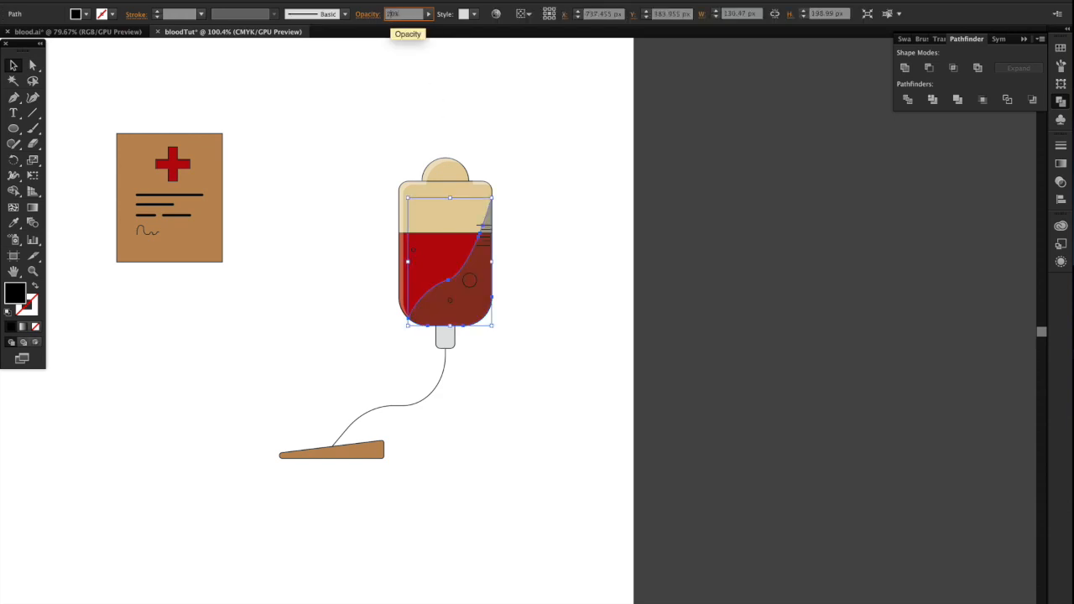
{"action": "left_click", "coordinate": [576, 334]}
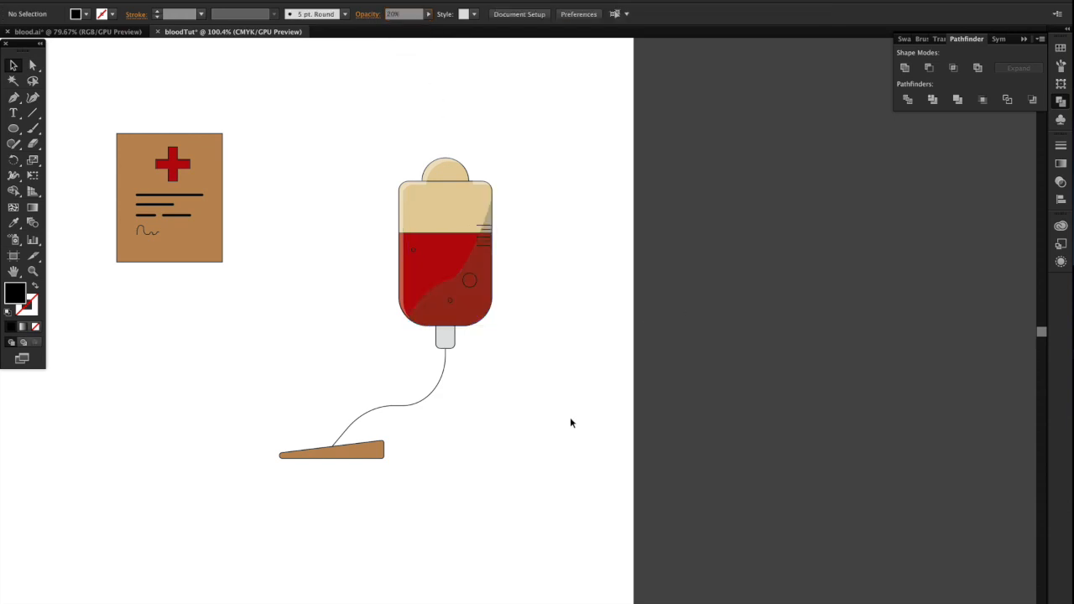
- Set the opacity of the bag's curved black shadow to 10%
{"action": "left_click", "coordinate": [476, 319]}
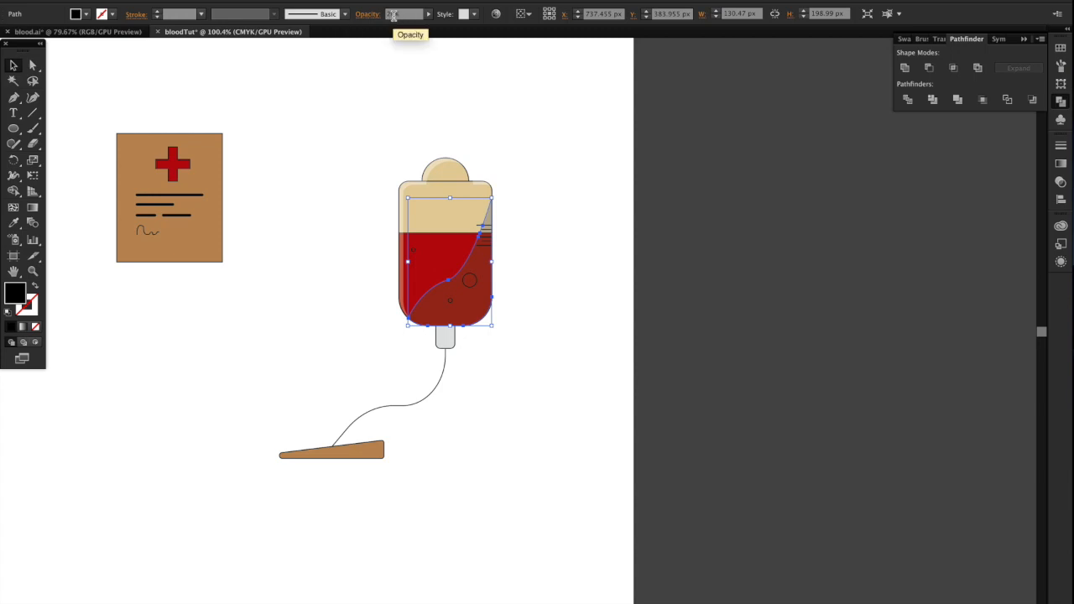
{"action": "type", "text": "1"}
{"action": "left_click", "coordinate": [539, 362]}
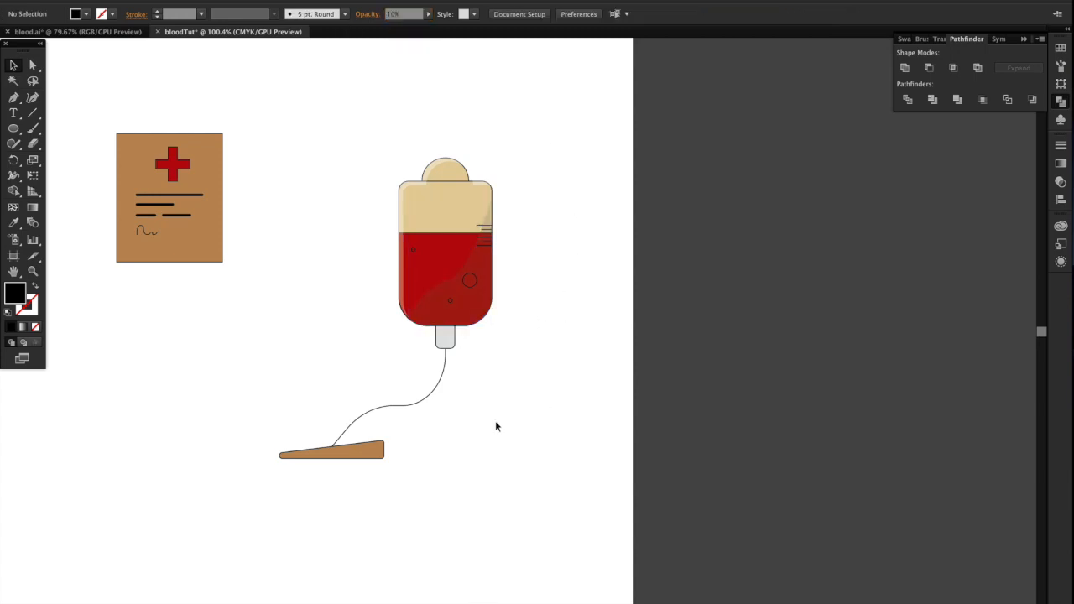
- Draw a circle about 135 px across over the bag's upper-left part, filled white at 40% opacity
{"action": "left_click", "coordinate": [14, 128]}
{"action": "left_click_drag", "start_coordinate": [381, 162], "coordinate": [386, 167]}
{"action": "left_click_drag", "start_coordinate": [443, 253], "coordinate": [427, 247]}
{"action": "left_click", "coordinate": [75, 17]}
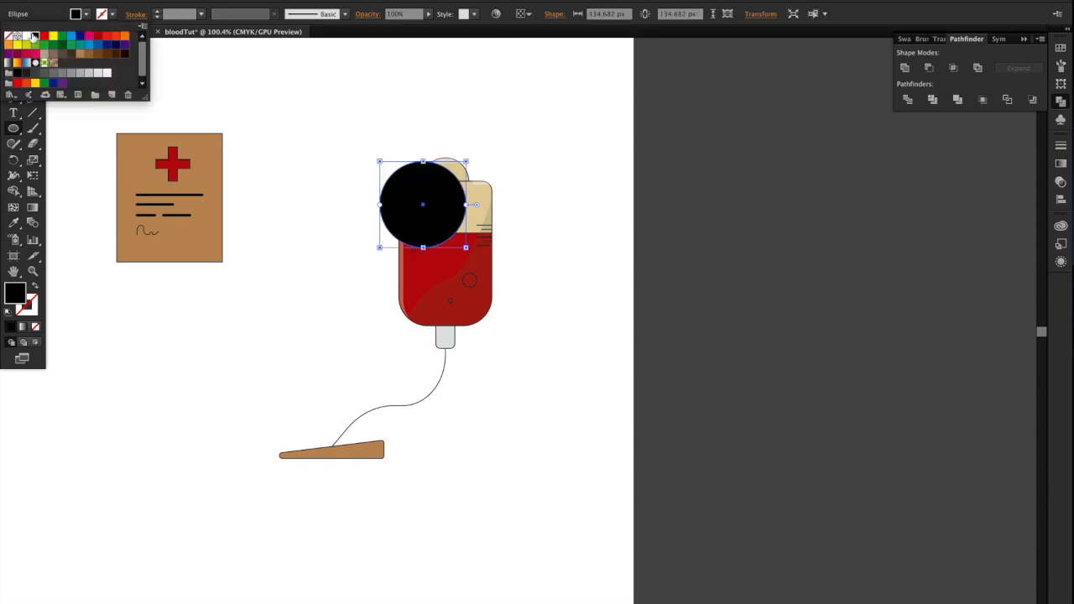
{"action": "left_click", "coordinate": [32, 39]}
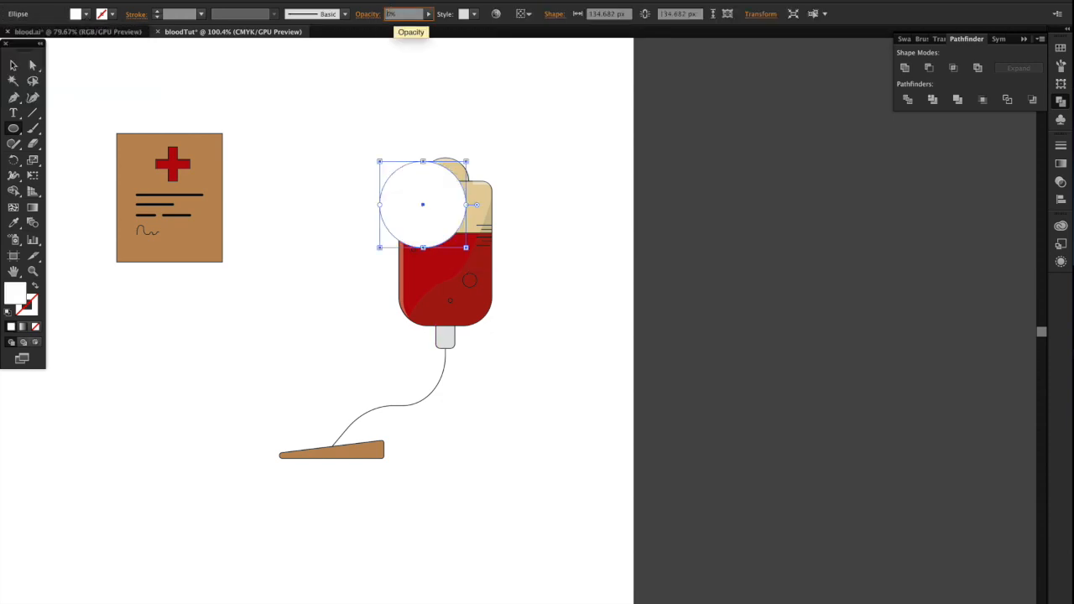
{"action": "type", "text": "60"}
{"action": "key", "text": "Return"}
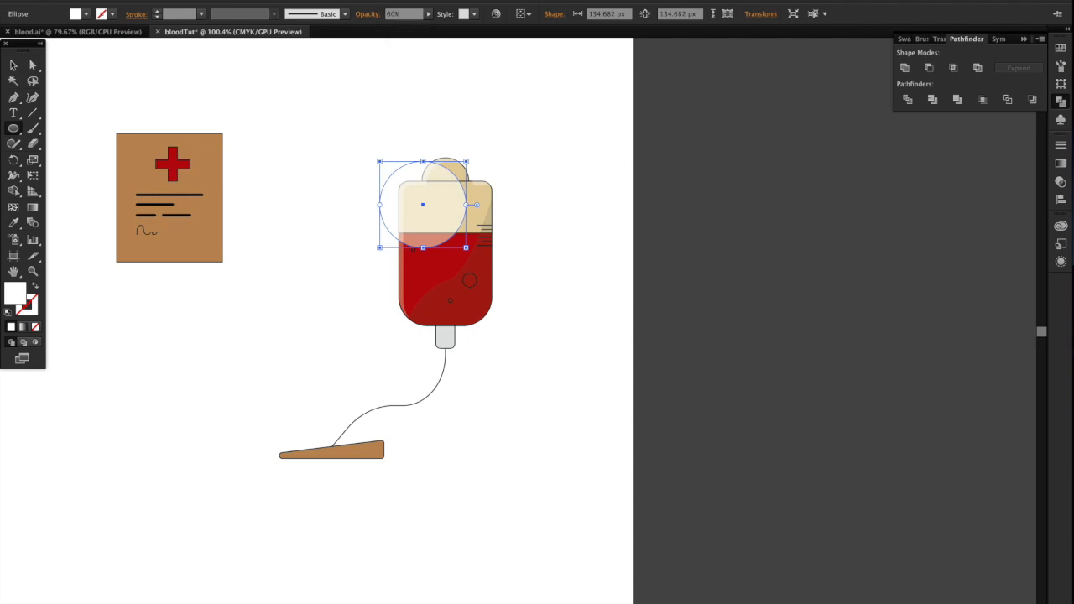
{"action": "type", "text": "40"}
{"action": "key", "text": "Return"}
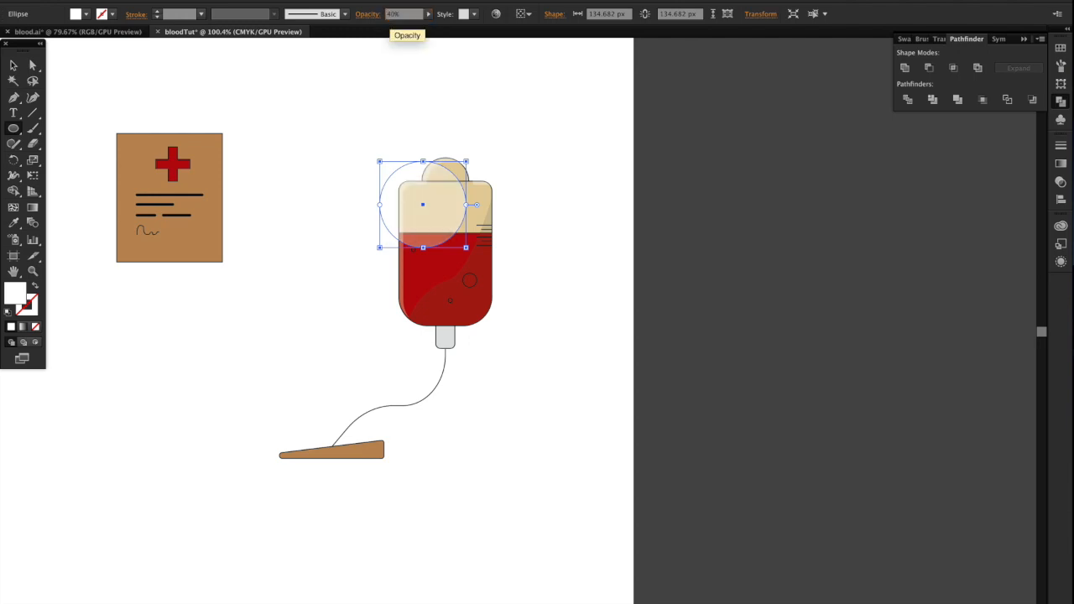
- Nudge the white circle slightly and trim away its part outside the bag with the Shape Builder tool
{"action": "left_click", "coordinate": [14, 65]}
{"action": "left_click_drag", "start_coordinate": [436, 230], "coordinate": [439, 230]}
{"action": "left_click_drag", "start_coordinate": [344, 139], "coordinate": [518, 319]}
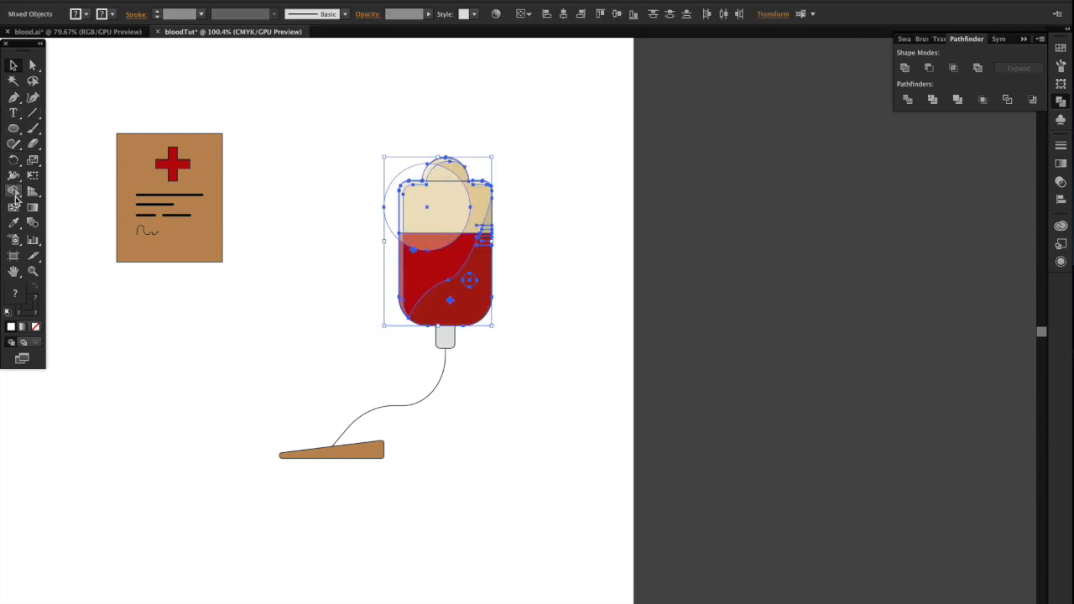
{"action": "left_click", "coordinate": [14, 193]}
{"action": "left_click", "coordinate": [389, 213], "text": "alt"}
{"action": "left_click", "coordinate": [13, 65]}
{"action": "left_click", "coordinate": [337, 117]}
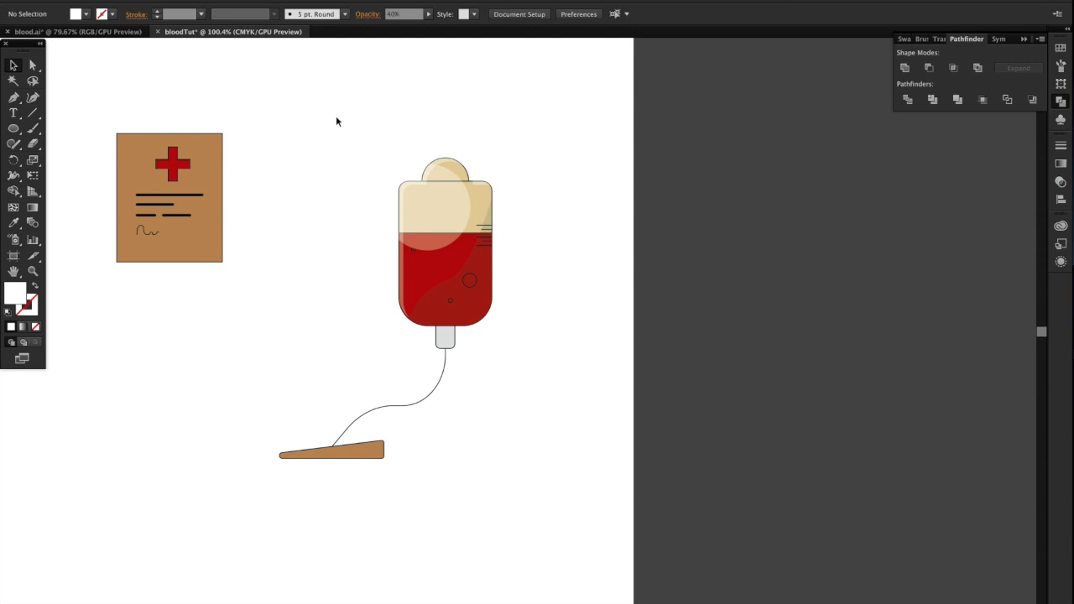
- Cut a thin strip along the right edge of the grey connector by subtracting an offset copy with Minus Front
{"action": "scroll", "coordinate": [573, 331], "scroll_direction": "down", "scroll_amount": 3}
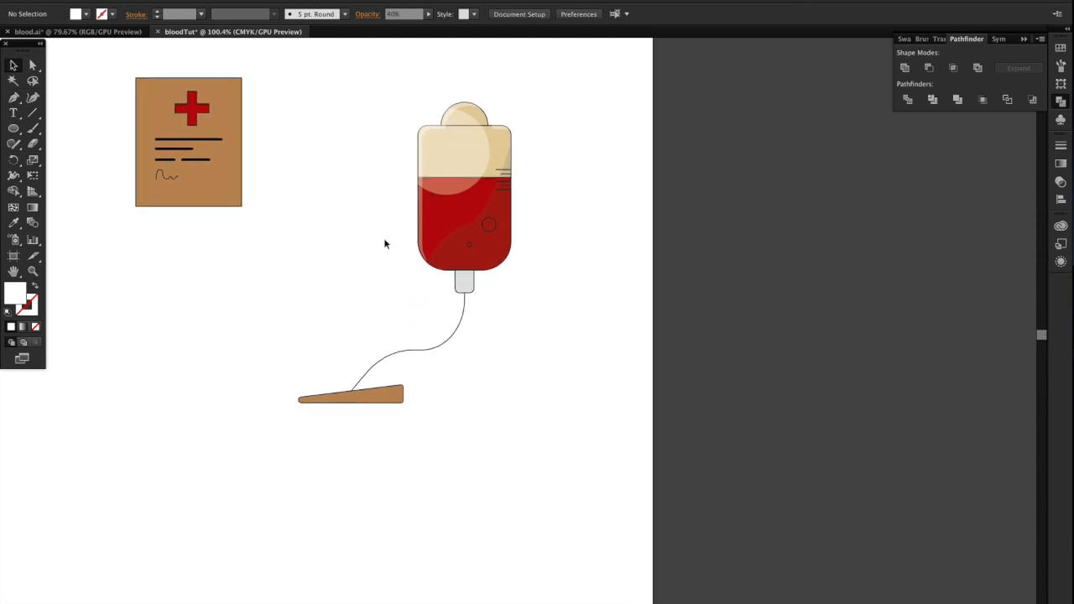
{"action": "left_click", "coordinate": [467, 287]}
{"action": "left_click_drag", "start_coordinate": [467, 287], "coordinate": [520, 311]}
{"action": "scroll", "coordinate": [521, 310], "scroll_direction": "up", "scroll_amount": 5}
{"action": "left_click_drag", "start_coordinate": [634, 288], "coordinate": [350, 243]}
{"action": "left_click", "coordinate": [930, 68]}
- Apply the bag shadow's black 10% opacity appearance to the connector strip with the Eyedropper
{"action": "scroll", "coordinate": [426, 249], "scroll_direction": "up", "scroll_amount": 3}
{"action": "key", "text": "v"}
{"action": "left_click", "coordinate": [342, 214]}
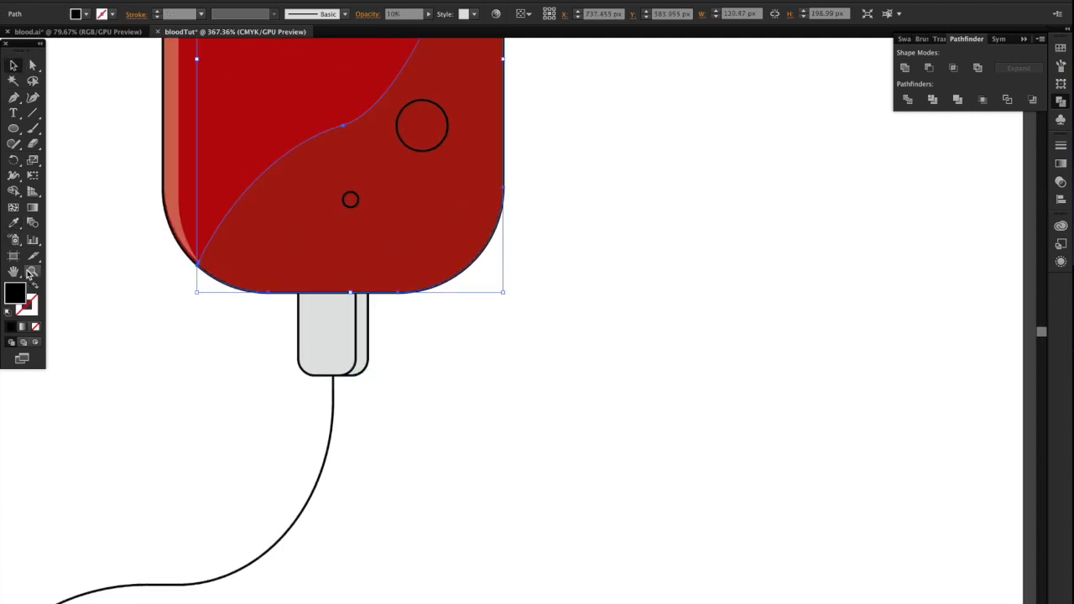
{"action": "left_click", "coordinate": [361, 359]}
{"action": "left_click", "coordinate": [14, 223]}
{"action": "left_click", "coordinate": [373, 259]}
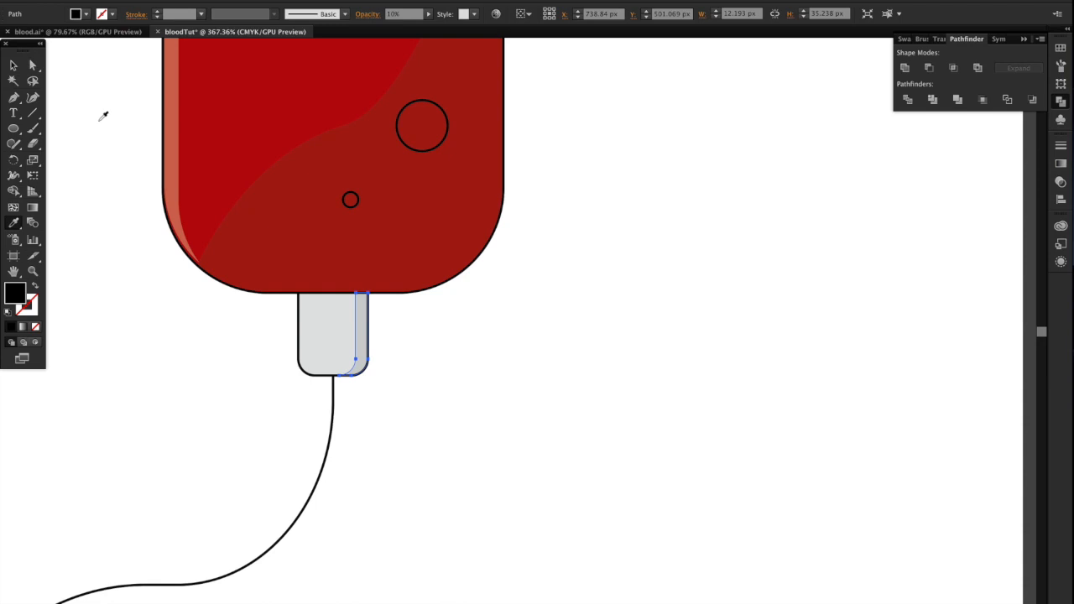
{"action": "key", "text": "v"}
{"action": "left_click", "coordinate": [592, 358]}
{"action": "key", "text": "ctrl+0"}
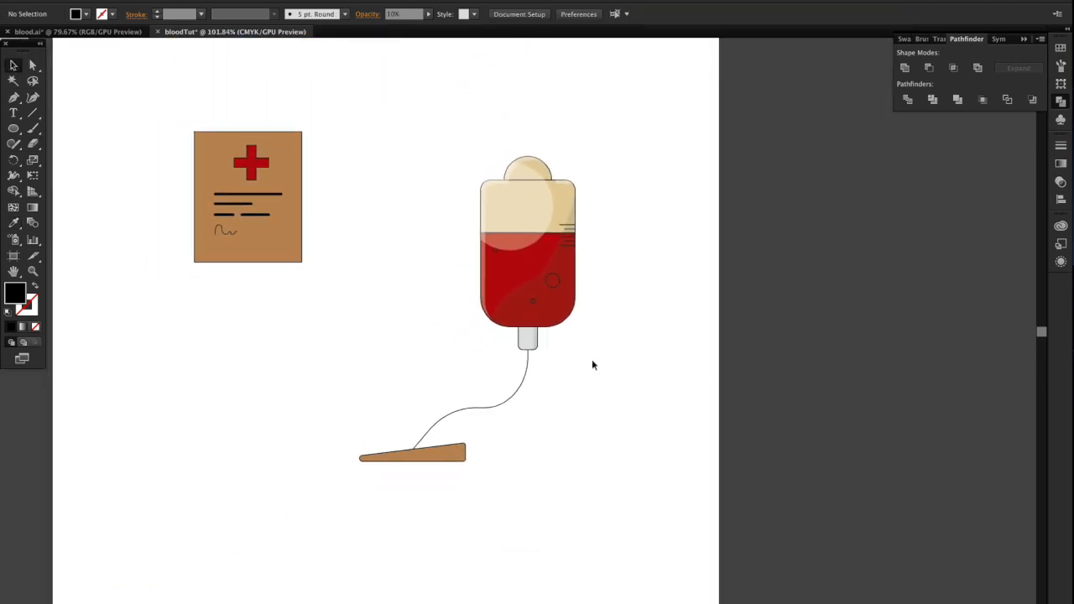
- Subtract an offset copy of the brown wedge from another copy to leave a thin strip along its edges
{"action": "left_click", "coordinate": [454, 459]}
{"action": "mouse_move", "coordinate": [454, 459]}
{"action": "left_mouse_down", "text": "alt"}
{"action": "mouse_move", "coordinate": [567, 465]}
{"action": "mouse_move", "coordinate": [464, 457]}
{"action": "left_mouse_up", "text": "alt"}
{"action": "left_click", "coordinate": [621, 454]}
{"action": "left_click", "coordinate": [928, 68]}
- Sample the bag shadow's appearance onto the wedge's edge strip with the Eyedropper
{"action": "key", "text": "i"}
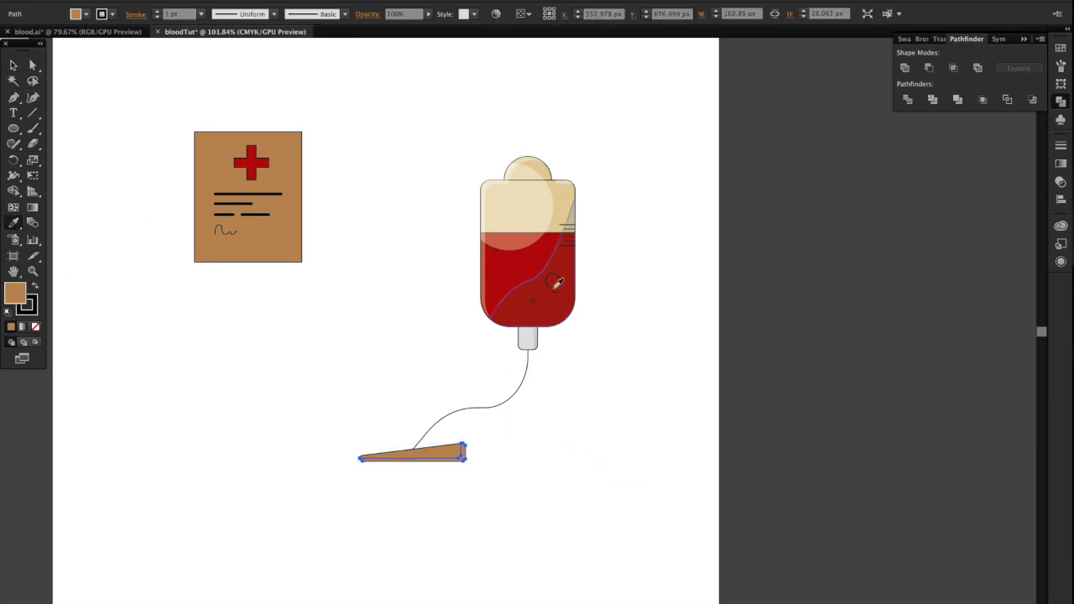
{"action": "left_click", "coordinate": [558, 299]}
{"action": "left_click", "coordinate": [13, 66]}
{"action": "left_click", "coordinate": [523, 416]}
- Scale the bag, tube and wedge artwork down to about 241 × 342 px and duplicate it to the lower right
{"action": "scroll", "coordinate": [550, 477], "scroll_direction": "down", "scroll_amount": 1}
{"action": "scroll", "coordinate": [551, 477], "scroll_direction": "down", "scroll_amount": 1}
{"action": "left_click_drag", "start_coordinate": [594, 148], "coordinate": [374, 514]}
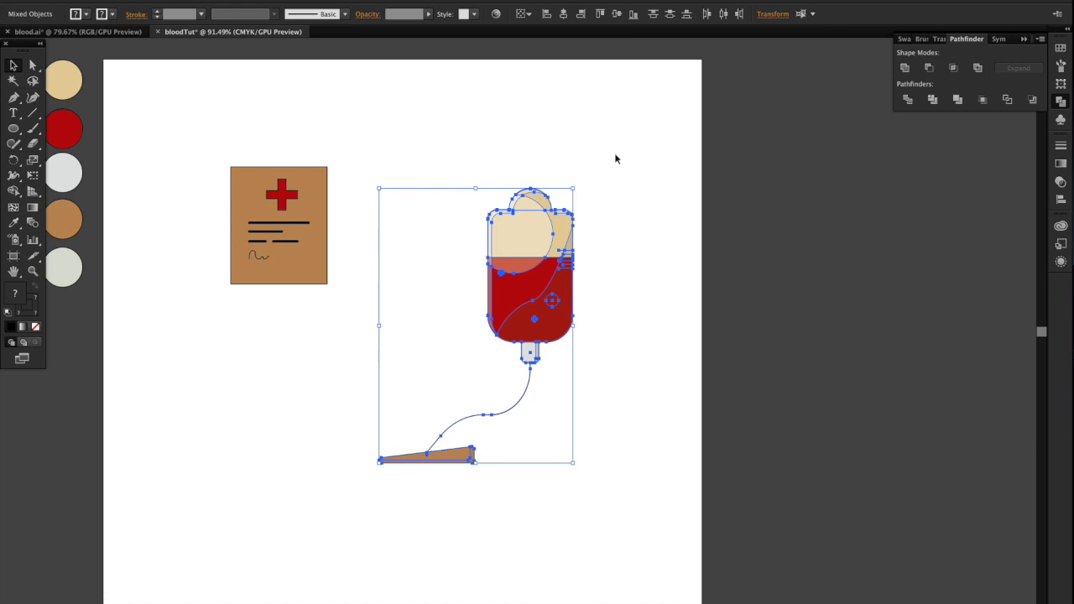
{"action": "left_click_drag", "start_coordinate": [573, 187], "coordinate": [555, 224]}
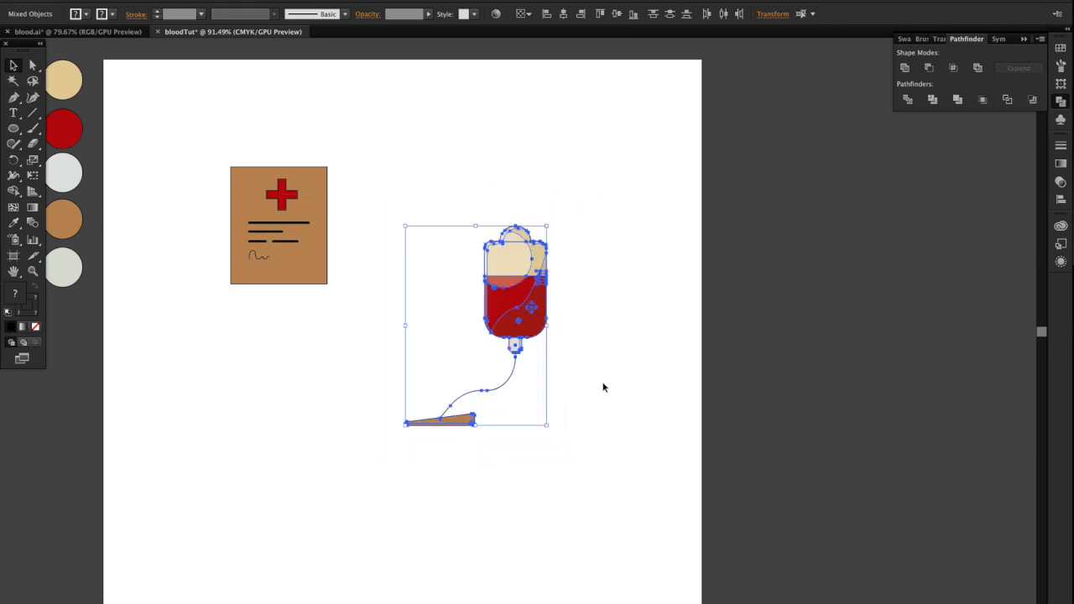
{"action": "left_click", "coordinate": [596, 404]}
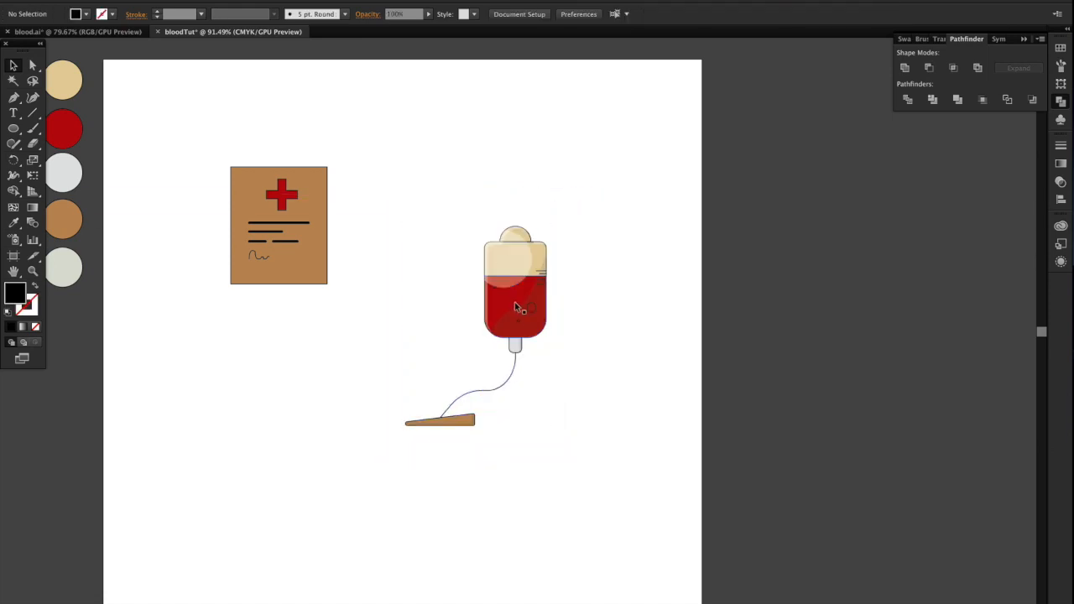
{"action": "left_click_drag", "start_coordinate": [515, 308], "coordinate": [625, 366]}
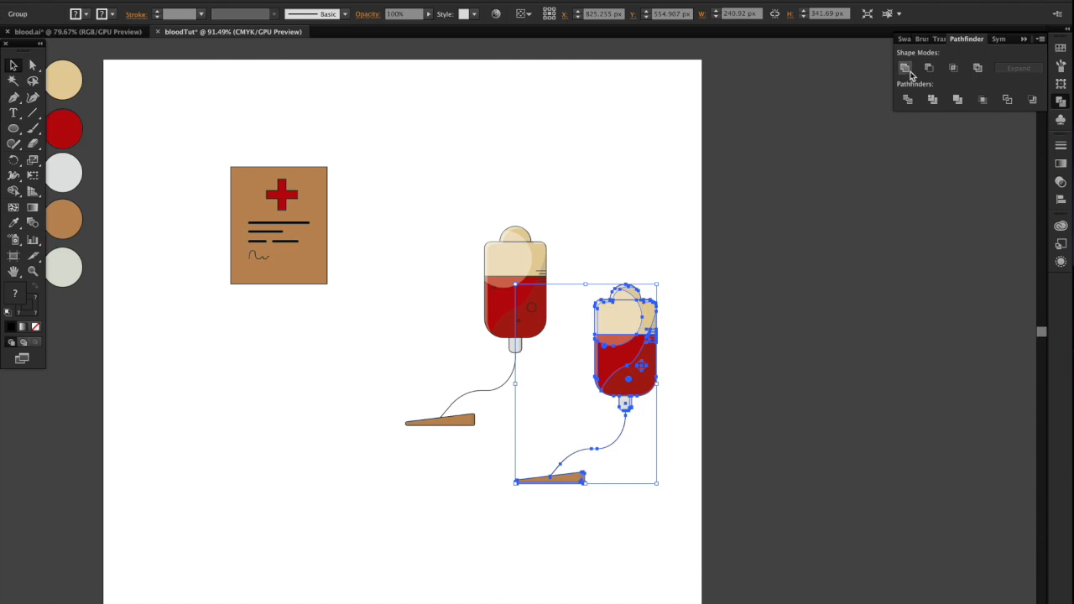
- Try to unite the entire duplicated artwork into one silhouette with Pathfinder
{"action": "left_click", "coordinate": [906, 68]}
{"action": "left_click", "coordinate": [569, 559]}
{"action": "left_click", "coordinate": [628, 390]}
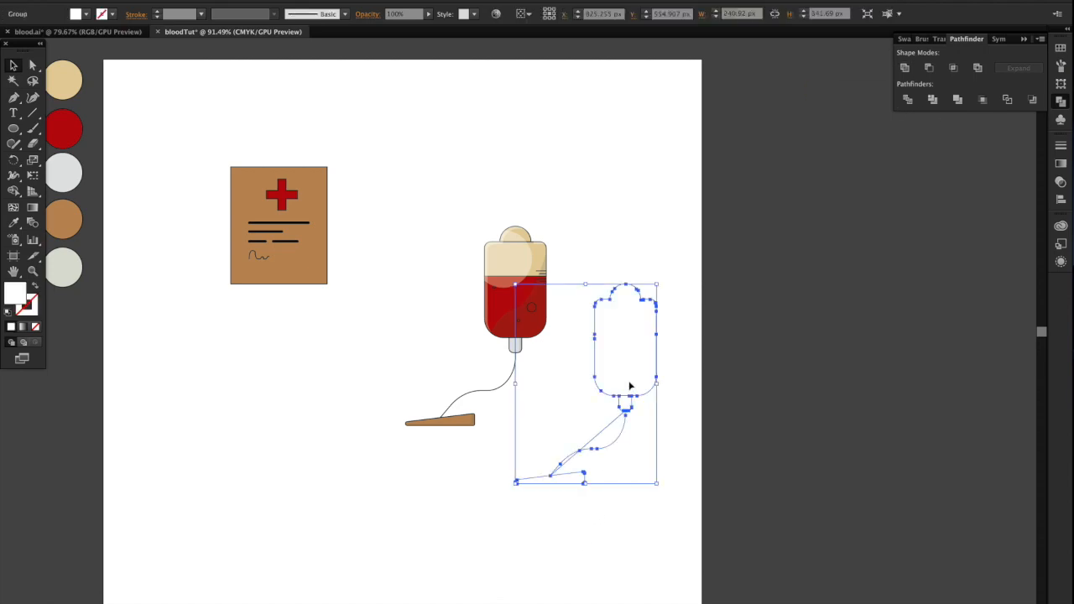
{"action": "key", "text": "super+z"}
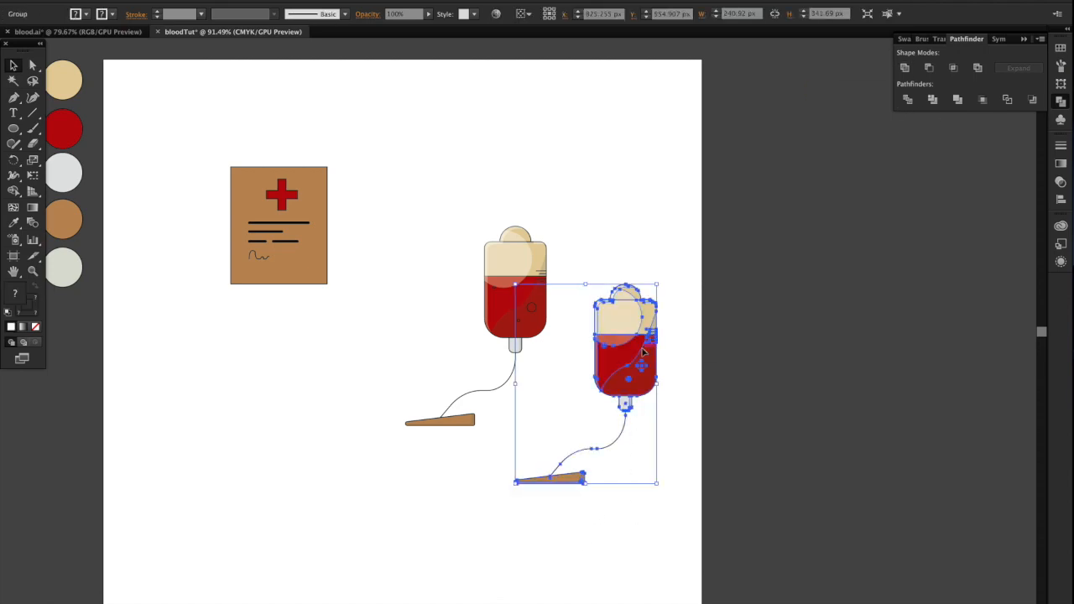
- Unite only the duplicate's bag, cap and connector parts into a silhouette with Pathfinder
{"action": "left_click", "coordinate": [672, 504]}
{"action": "left_click", "coordinate": [628, 408]}
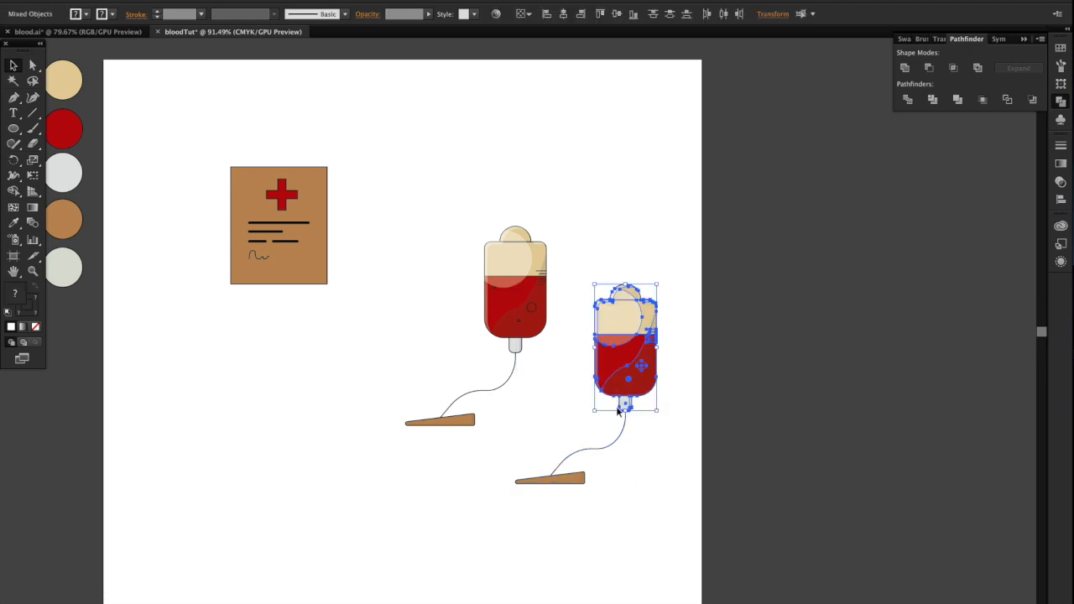
{"action": "left_click", "coordinate": [904, 68]}
- Merge the duplicated wedge with its shadow strip into one black shape at 10% opacity
{"action": "left_click", "coordinate": [553, 479]}
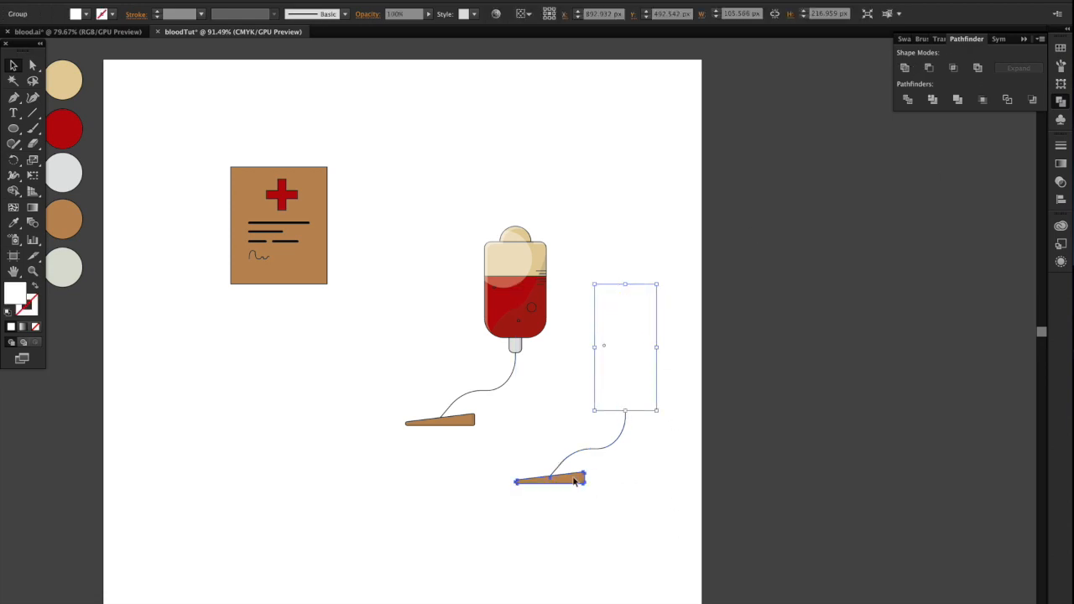
{"action": "left_click", "coordinate": [614, 480]}
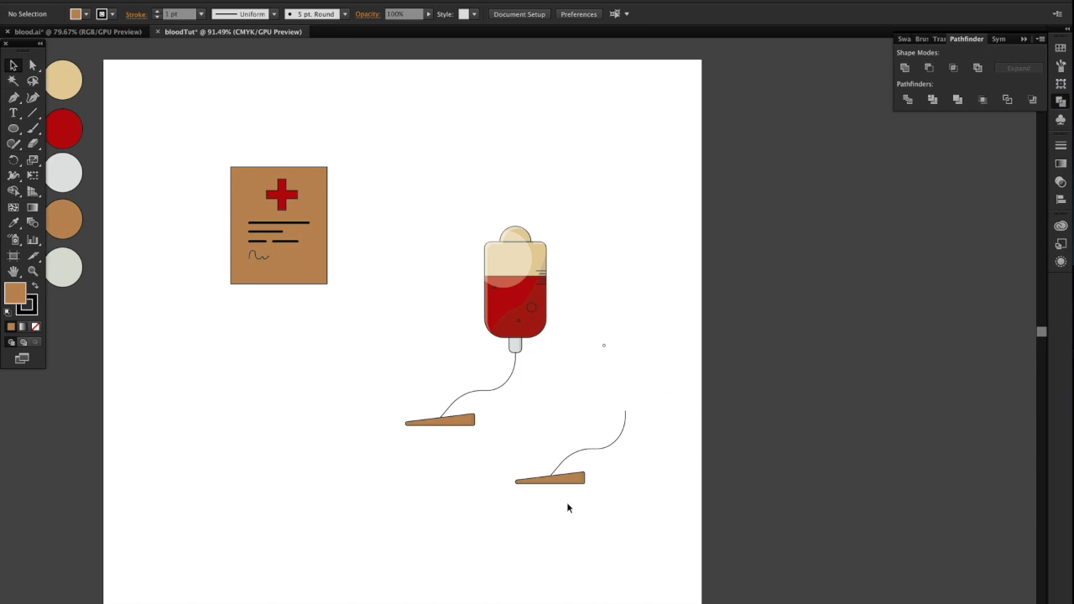
{"action": "left_click", "coordinate": [579, 479]}
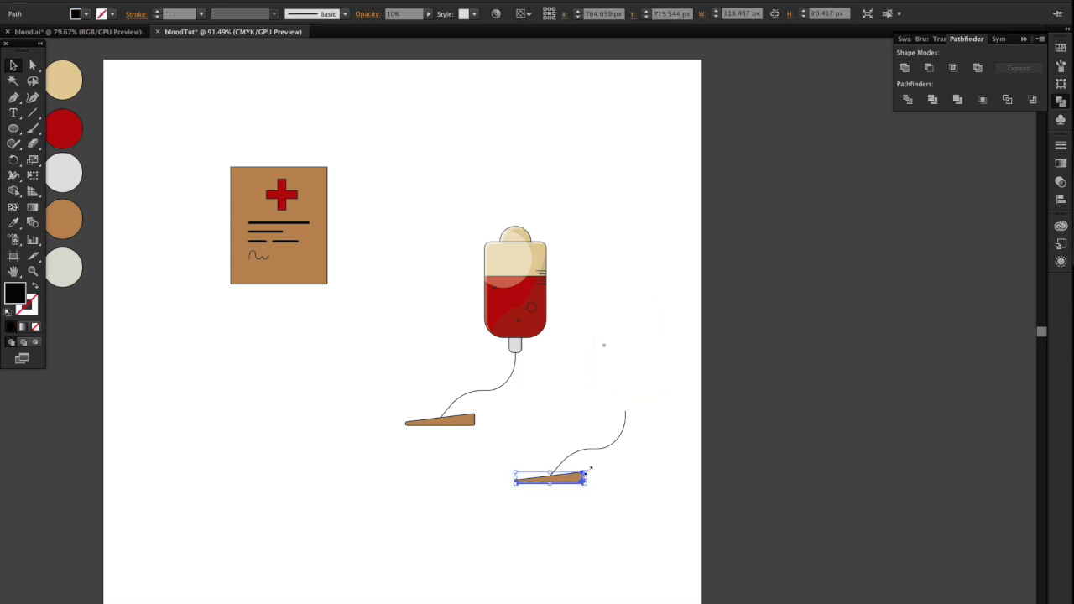
{"action": "left_click", "coordinate": [601, 479]}
{"action": "left_click", "coordinate": [573, 480]}
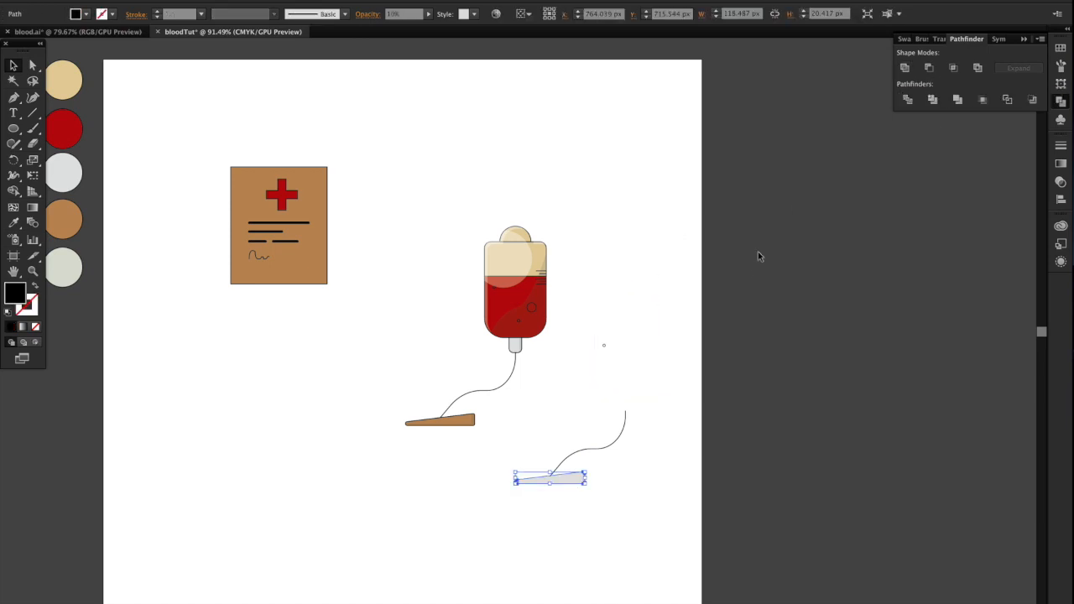
- Fill the duplicate's bag silhouette and wedge shape with black
{"action": "left_click", "coordinate": [634, 335], "text": "shift"}
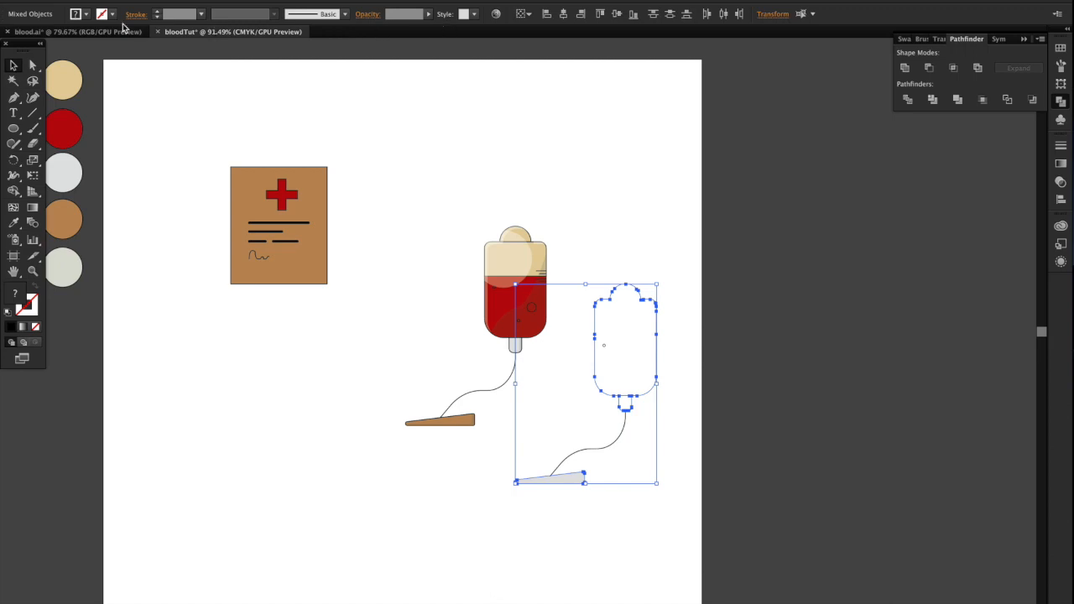
{"action": "left_click", "coordinate": [87, 16]}
{"action": "left_click", "coordinate": [36, 37]}
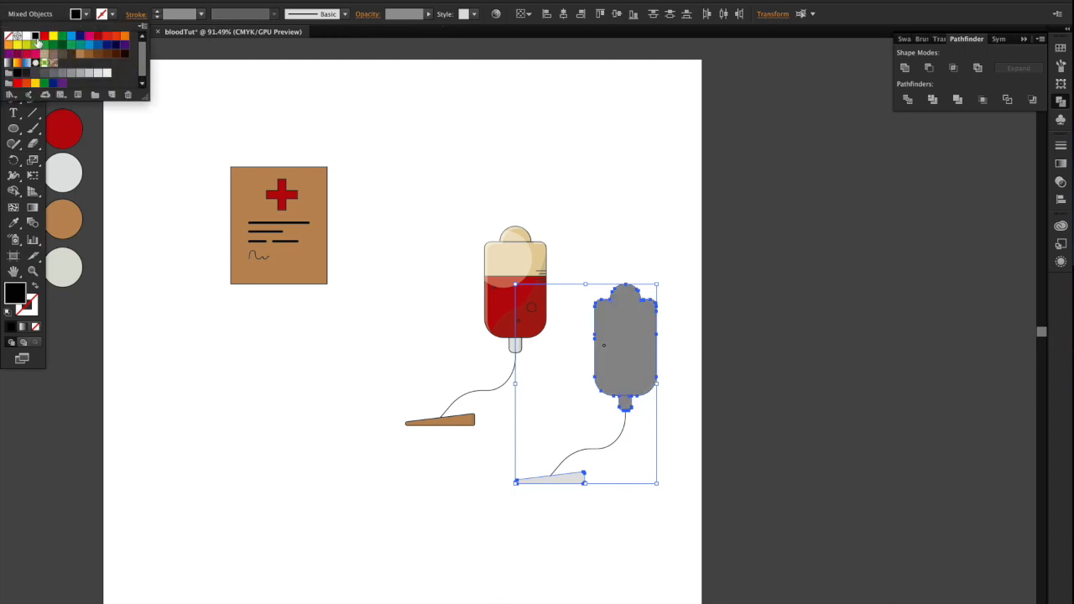
{"action": "left_click", "coordinate": [88, 16]}
{"action": "left_click", "coordinate": [540, 153]}
{"action": "left_click", "coordinate": [625, 336]}
{"action": "left_click", "coordinate": [575, 330]}
{"action": "left_click", "coordinate": [605, 348]}
{"action": "scroll", "coordinate": [604, 346], "scroll_direction": "up", "scroll_amount": 5}
{"action": "double_click", "coordinate": [605, 345]}
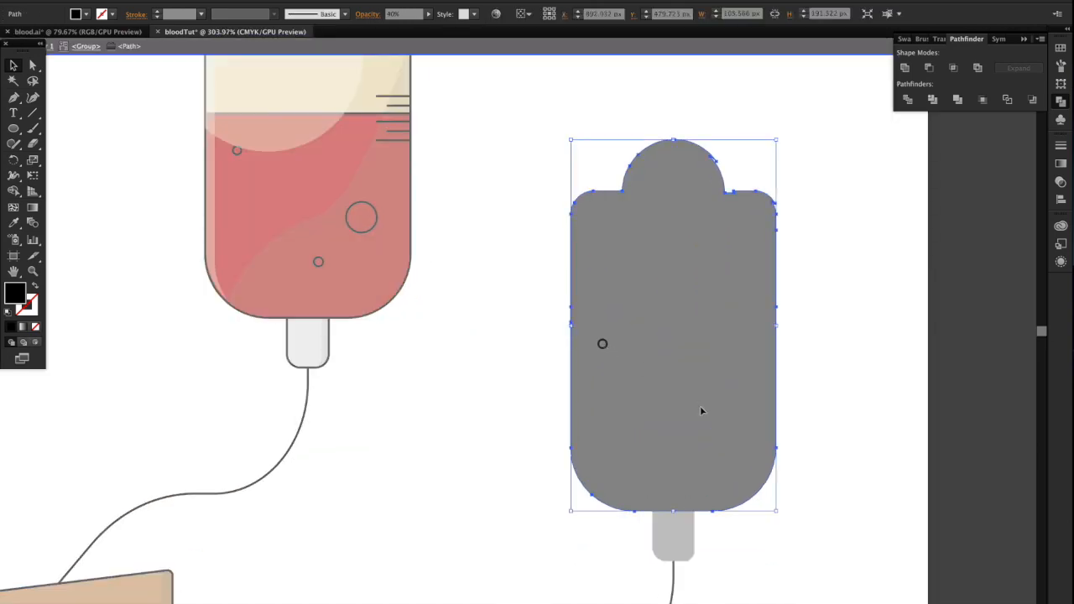
{"action": "double_click", "coordinate": [848, 403]}
{"action": "scroll", "coordinate": [720, 359], "scroll_direction": "down", "scroll_amount": 5}
- Set the opacity of the duplicated bag silhouette group to 30%
{"action": "left_click", "coordinate": [720, 359]}
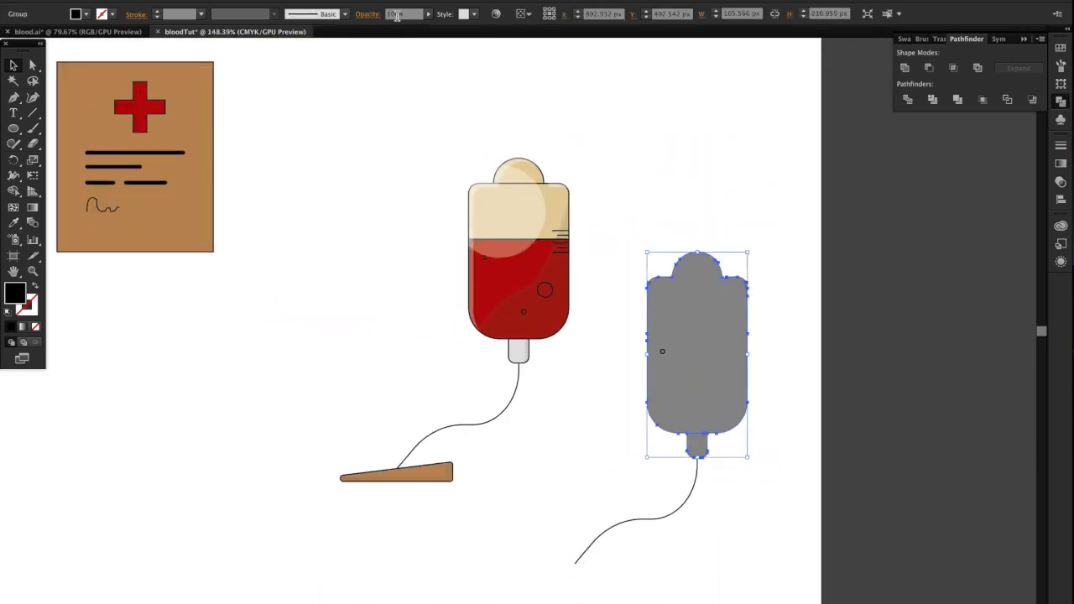
{"action": "double_click", "coordinate": [392, 14]}
{"action": "type", "text": "30"}
{"action": "key", "text": "Return"}
{"action": "left_click", "coordinate": [606, 156]}
{"action": "scroll", "coordinate": [607, 156], "scroll_direction": "down", "scroll_amount": 3}
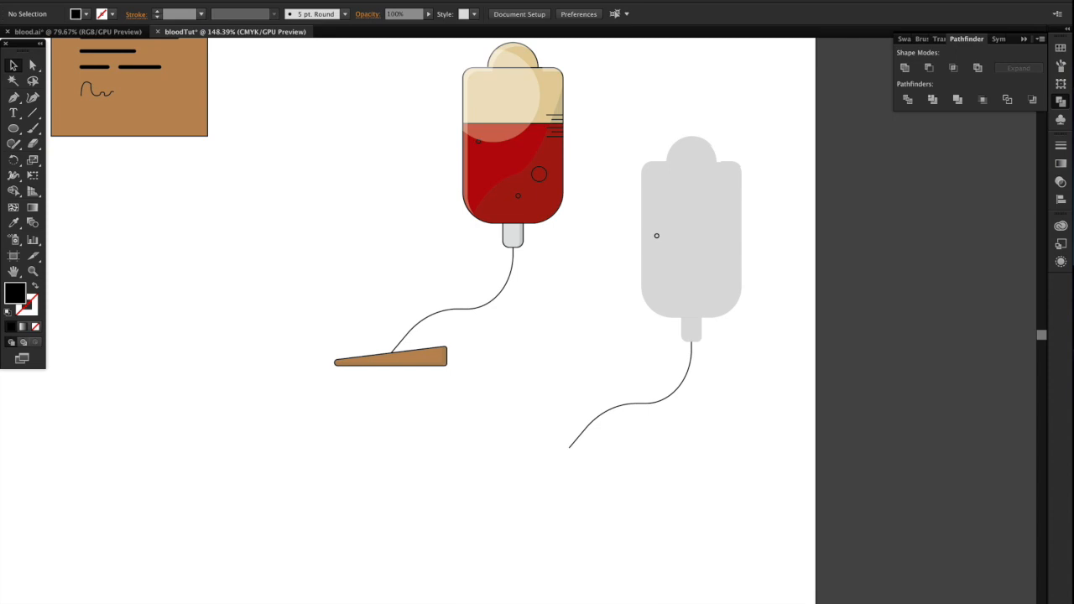
- Try an opacity of 30% on the duplicated wedge silhouette
{"action": "scroll", "coordinate": [631, 597], "scroll_direction": "down", "scroll_amount": 3}
{"action": "left_click", "coordinate": [616, 510]}
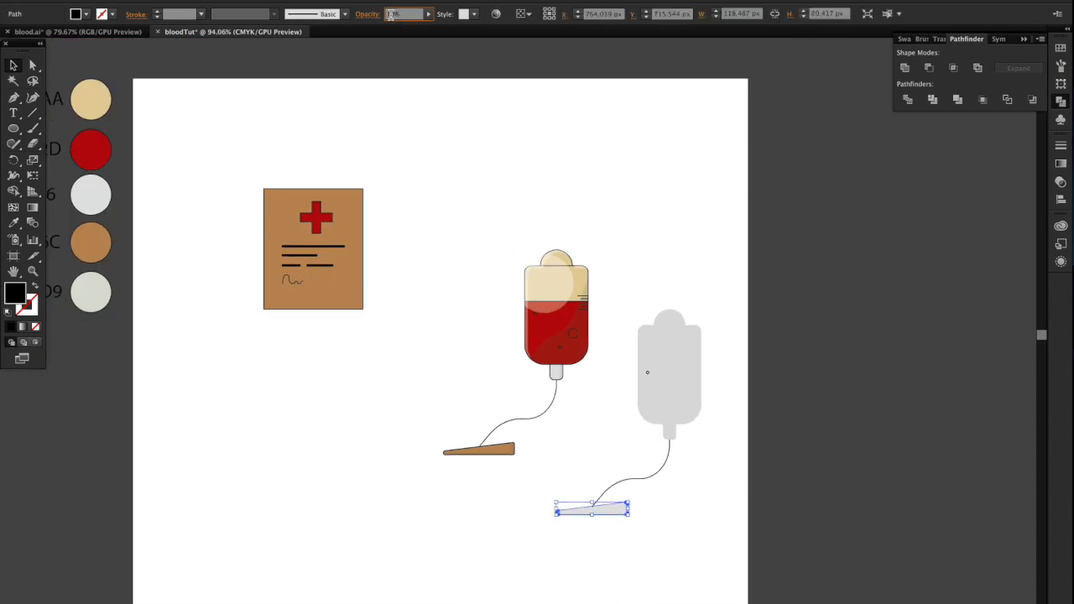
{"action": "type", "text": "30"}
{"action": "key", "text": "Return"}
{"action": "key", "text": "super+z"}
{"action": "left_click", "coordinate": [623, 415]}
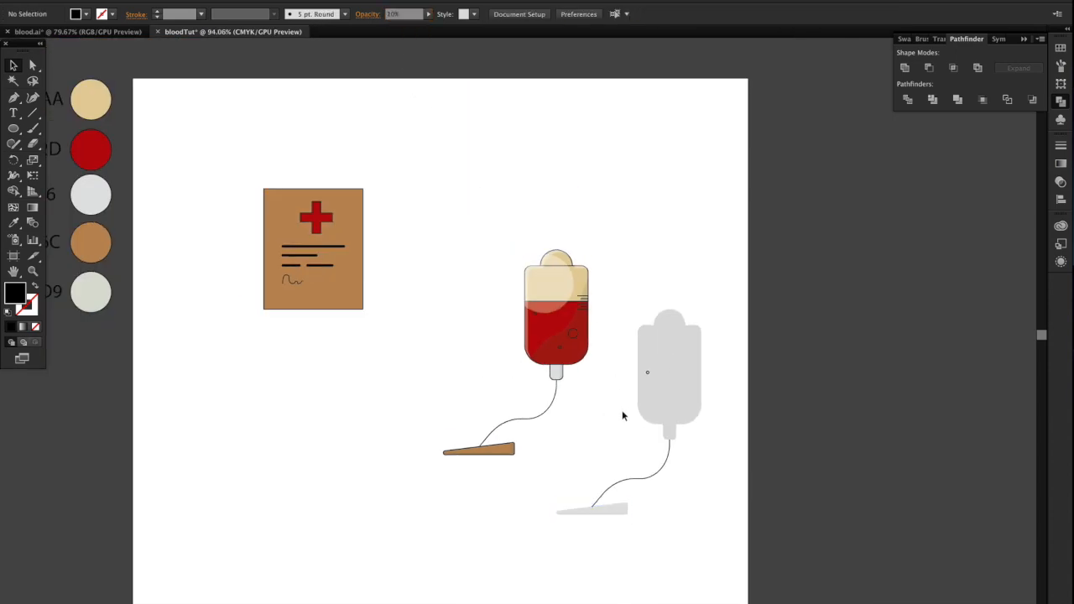
- Set the opacity of the duplicated tube line to 20%
{"action": "left_click", "coordinate": [646, 476]}
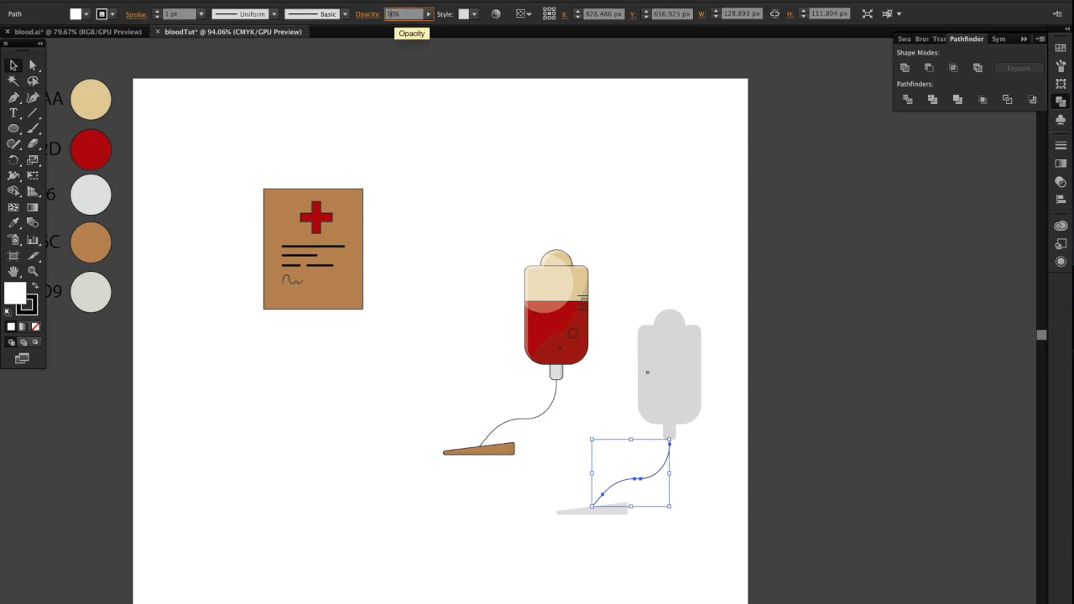
{"action": "left_click", "coordinate": [602, 132]}
{"action": "key", "text": "super+a"}
{"action": "left_click", "coordinate": [716, 425]}
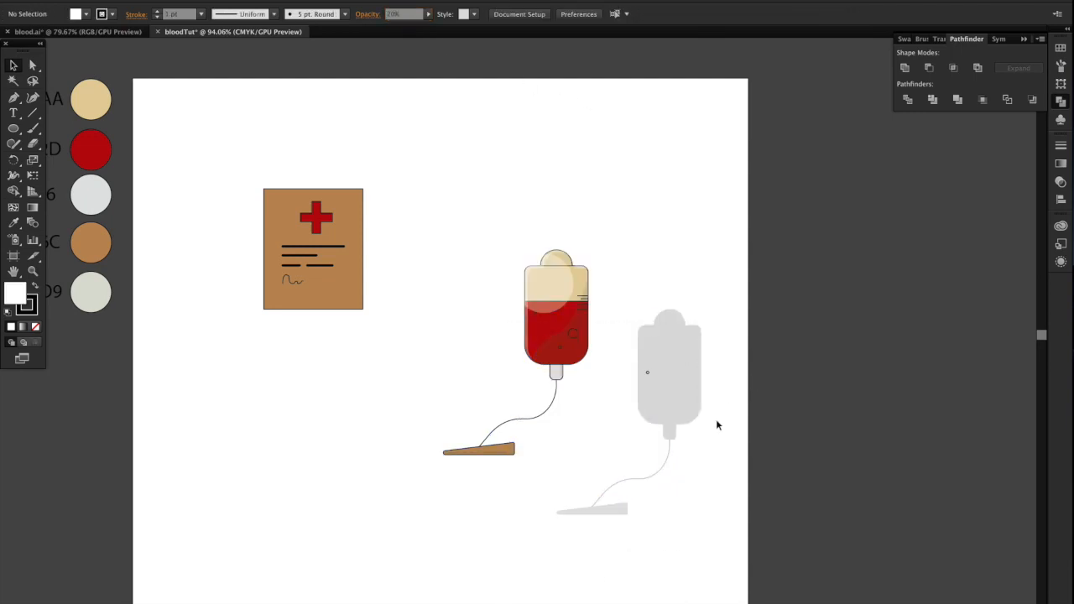
- Group the duplicated bag, tube and wedge silhouettes and send the group to the back
{"action": "left_click_drag", "start_coordinate": [608, 520], "coordinate": [608, 518]}
{"action": "key", "text": "super+g"}
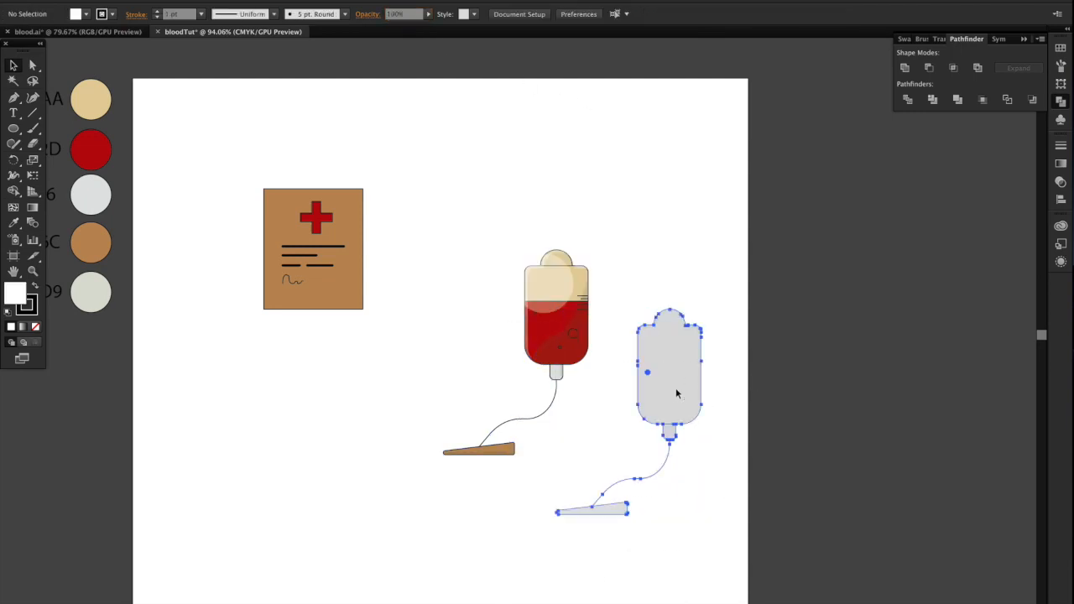
{"action": "right_click", "coordinate": [676, 392]}
{"action": "mouse_move", "coordinate": [749, 501]}
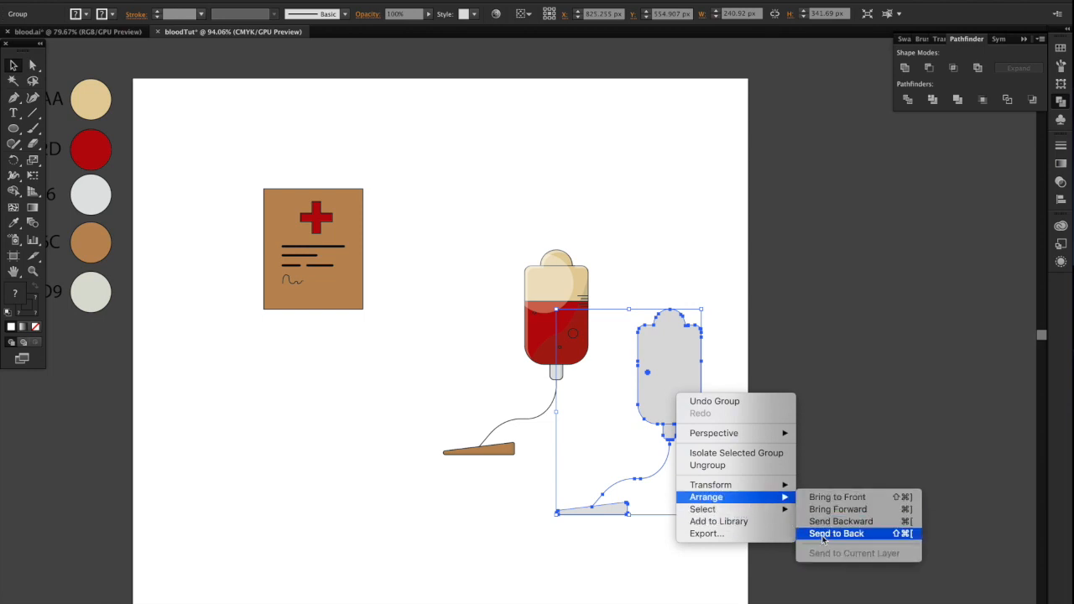
{"action": "left_click", "coordinate": [835, 535]}
- Place the silhouette group slightly offset behind the bag, tube and wedge, and move artwork and shadow together farther up the artboard
{"action": "left_click_drag", "start_coordinate": [697, 400], "coordinate": [587, 339]}
{"action": "left_click", "coordinate": [649, 388]}
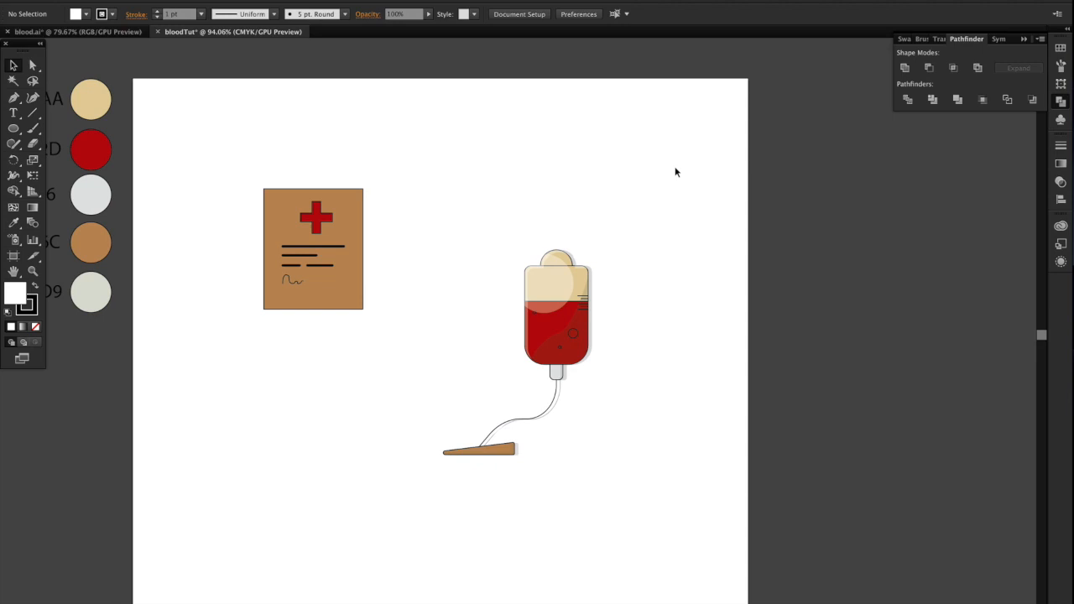
{"action": "left_click_drag", "start_coordinate": [437, 518], "coordinate": [434, 519]}
{"action": "left_click_drag", "start_coordinate": [563, 361], "coordinate": [574, 322]}
{"action": "left_click", "coordinate": [649, 446]}
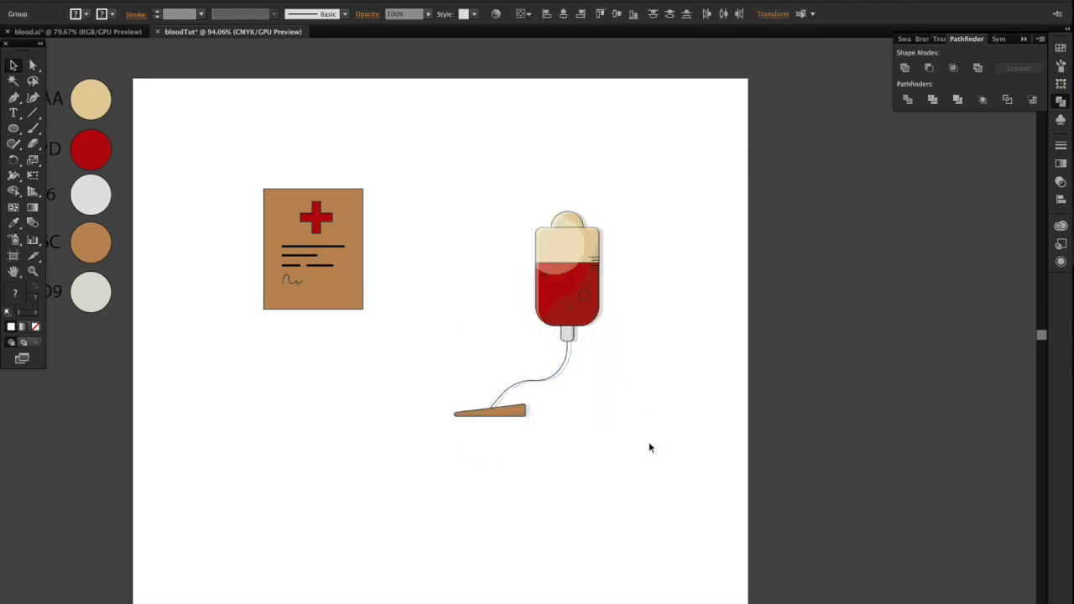
- Scale the medical sheet down to about 113 px wide and unite a duplicate beside it into a single silhouette shape
{"action": "left_click_drag", "start_coordinate": [375, 162], "coordinate": [355, 244]}
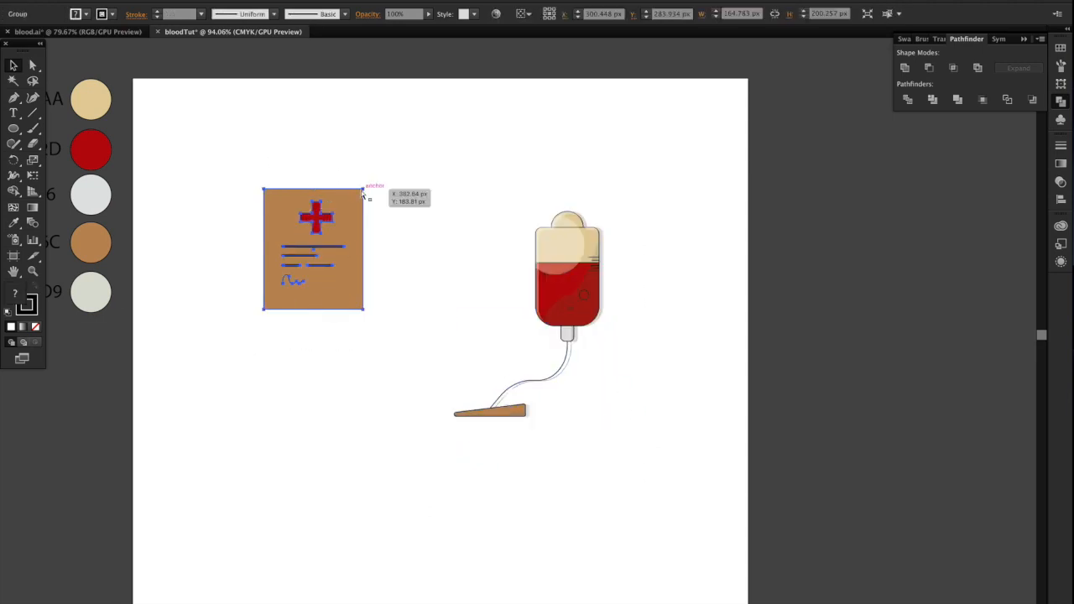
{"action": "left_click_drag", "start_coordinate": [364, 191], "coordinate": [347, 208]}
{"action": "left_click_drag", "start_coordinate": [324, 264], "coordinate": [295, 294]}
{"action": "left_click", "coordinate": [905, 68]}
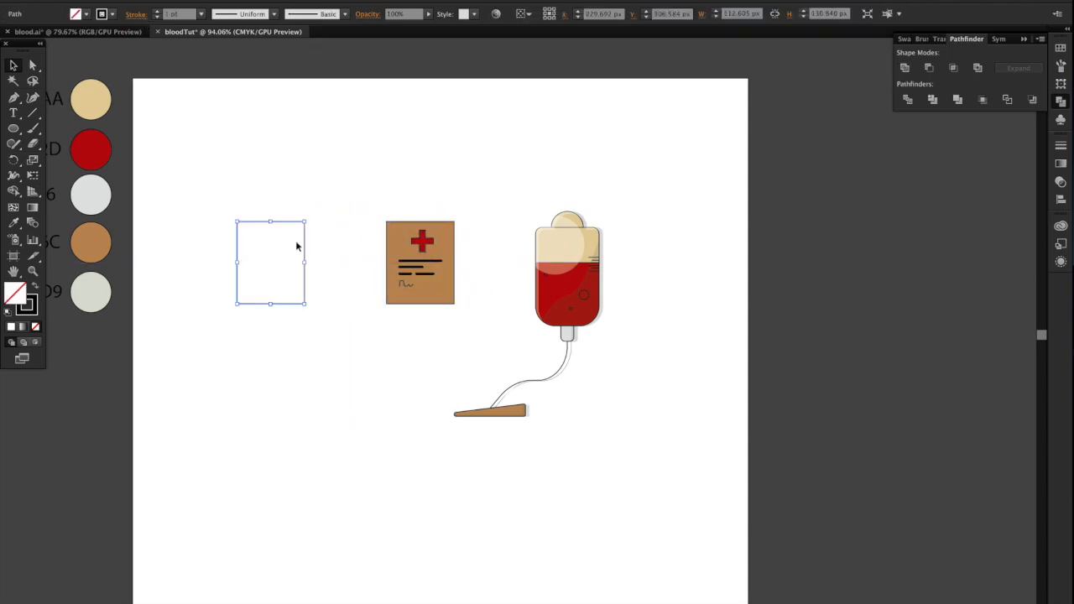
- Give the sheet silhouette a black fill without a stroke and set its opacity to 20%
{"action": "left_click", "coordinate": [35, 287]}
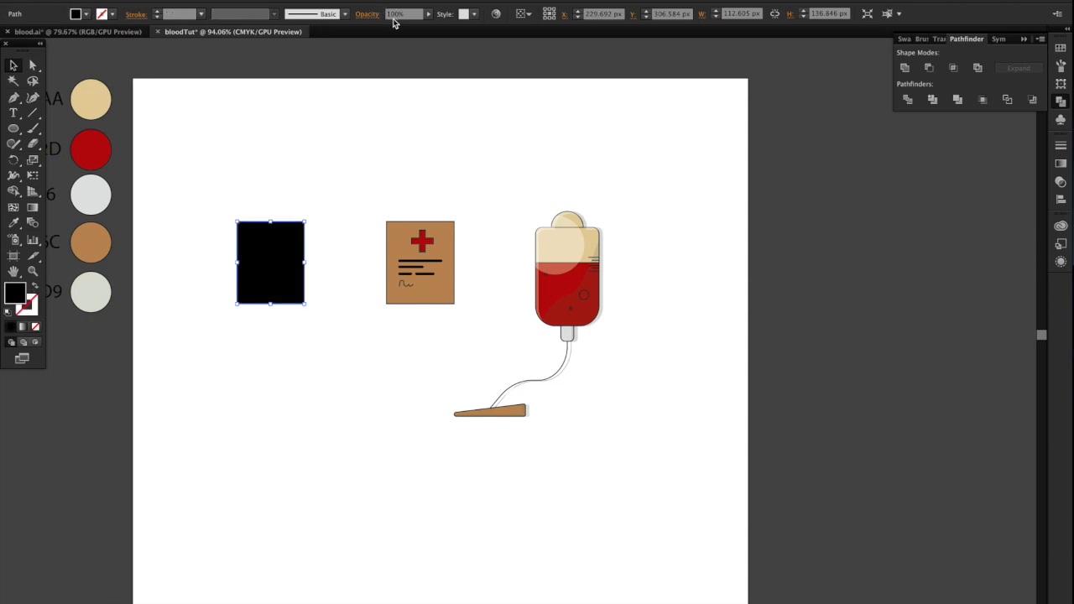
{"action": "type", "text": "20"}
{"action": "key", "text": "Return"}
- Send the sheet silhouette to the back and place it slightly offset behind the medical sheet as its shadow
{"action": "right_click", "coordinate": [285, 265]}
{"action": "mouse_move", "coordinate": [336, 446]}
{"action": "left_click", "coordinate": [426, 483]}
{"action": "left_click_drag", "start_coordinate": [291, 289], "coordinate": [445, 291]}
{"action": "left_click", "coordinate": [369, 405]}
- Group the medical sheet and bag artwork together and move the group closer to the artboard's centre
{"action": "scroll", "coordinate": [624, 440], "scroll_direction": "down", "scroll_amount": 1}
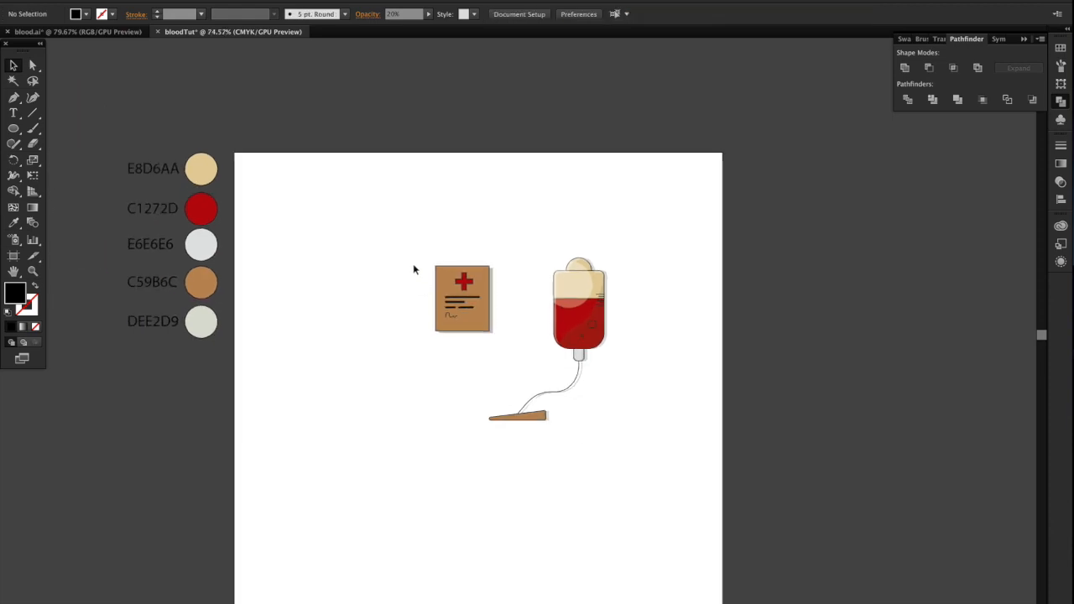
{"action": "left_click_drag", "start_coordinate": [376, 249], "coordinate": [553, 434]}
{"action": "left_click", "coordinate": [625, 463]}
{"action": "scroll", "coordinate": [625, 463], "scroll_direction": "down", "scroll_amount": 3}
{"action": "left_click_drag", "start_coordinate": [539, 359], "coordinate": [536, 334]}
{"action": "left_click", "coordinate": [598, 396]}
- Draw a 1024 x 1024 px rectangle covering the artboard and fill it with the DEE2D9 palette colour
{"action": "left_click_drag", "start_coordinate": [19, 133], "coordinate": [63, 127]}
{"action": "left_click_drag", "start_coordinate": [231, 84], "coordinate": [717, 571]}
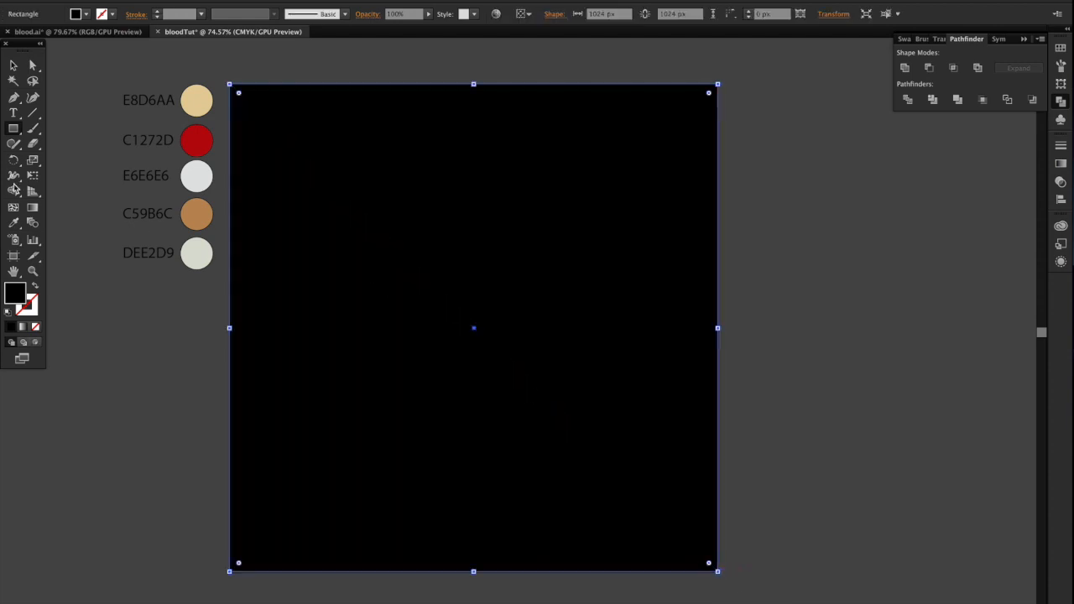
{"action": "left_click", "coordinate": [14, 223]}
{"action": "left_click", "coordinate": [196, 253]}
- Send the background rectangle to the back, behind all the icon artwork
{"action": "key", "text": "v"}
{"action": "right_click", "coordinate": [339, 204]}
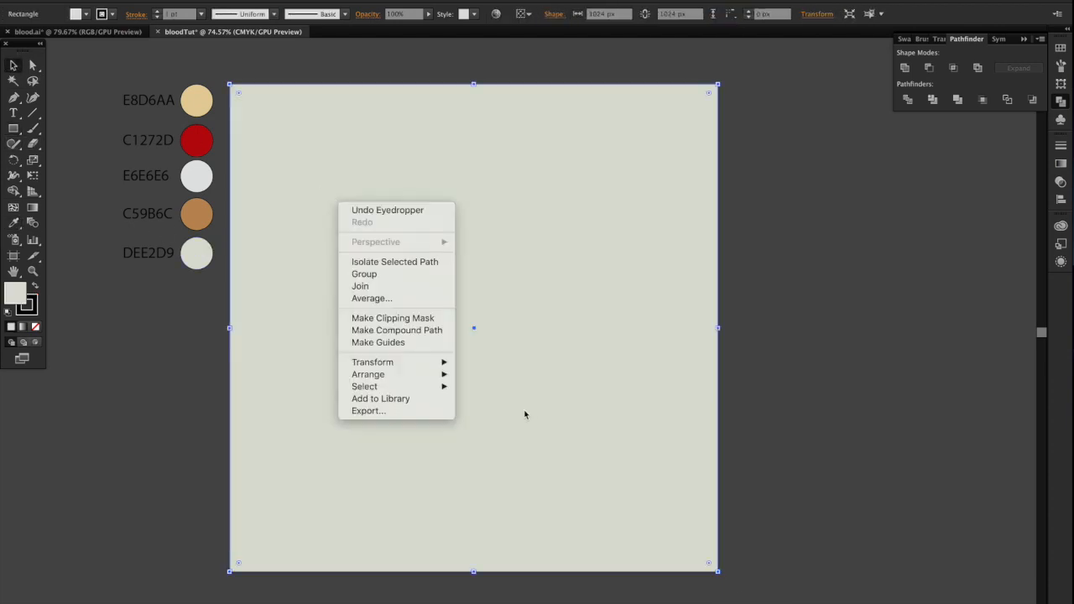
{"action": "mouse_move", "coordinate": [433, 389]}
{"action": "left_click", "coordinate": [495, 410]}
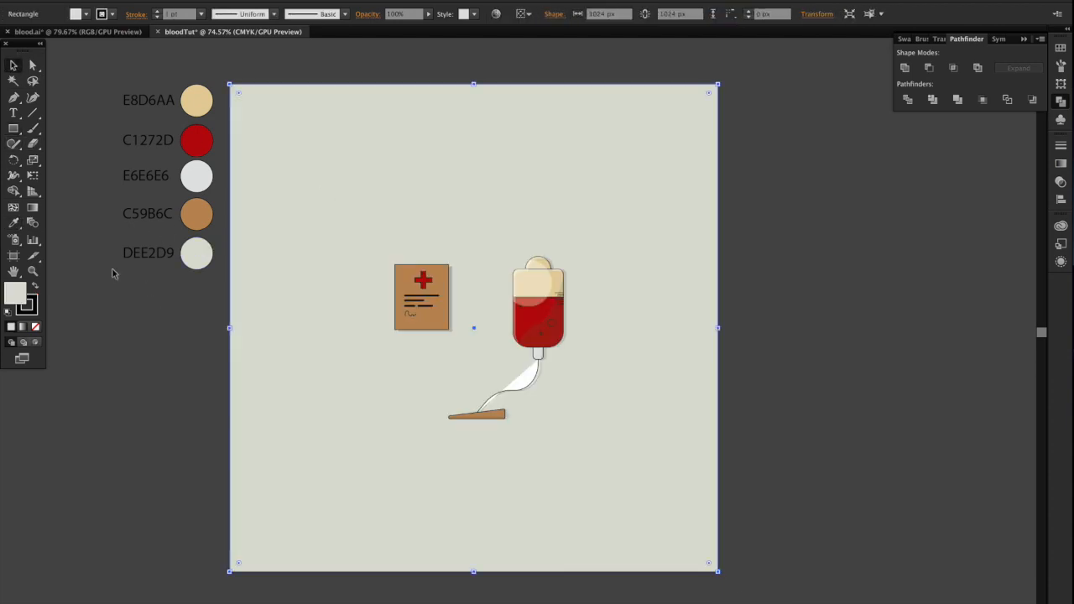
{"action": "left_click", "coordinate": [138, 193]}
- Isolate the tube line inside the nested groups and set its fill to none
{"action": "left_click", "coordinate": [529, 383]}
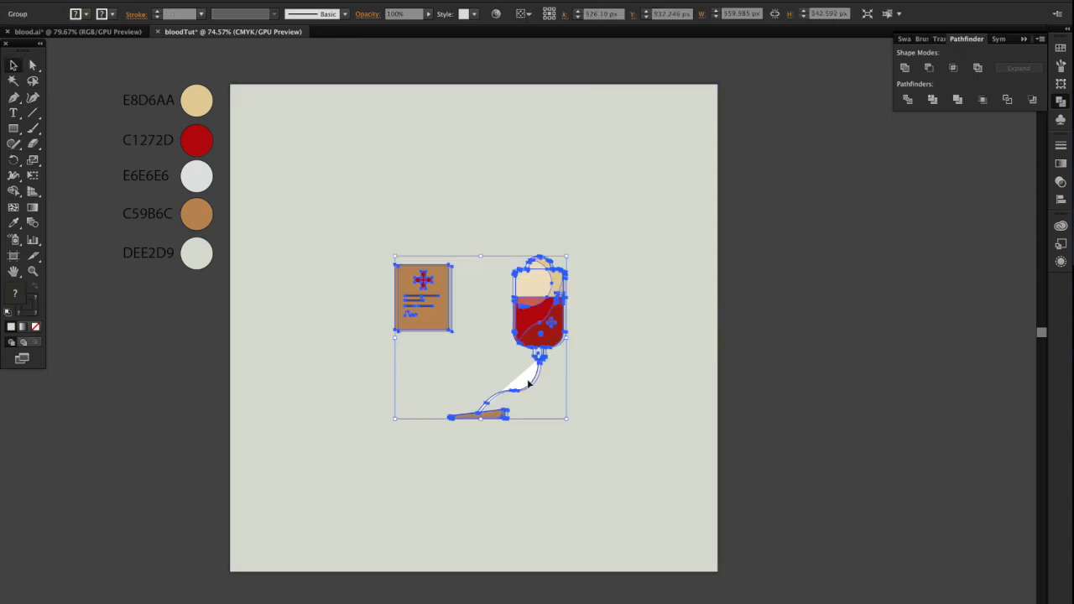
{"action": "double_click", "coordinate": [531, 389]}
{"action": "double_click", "coordinate": [530, 386]}
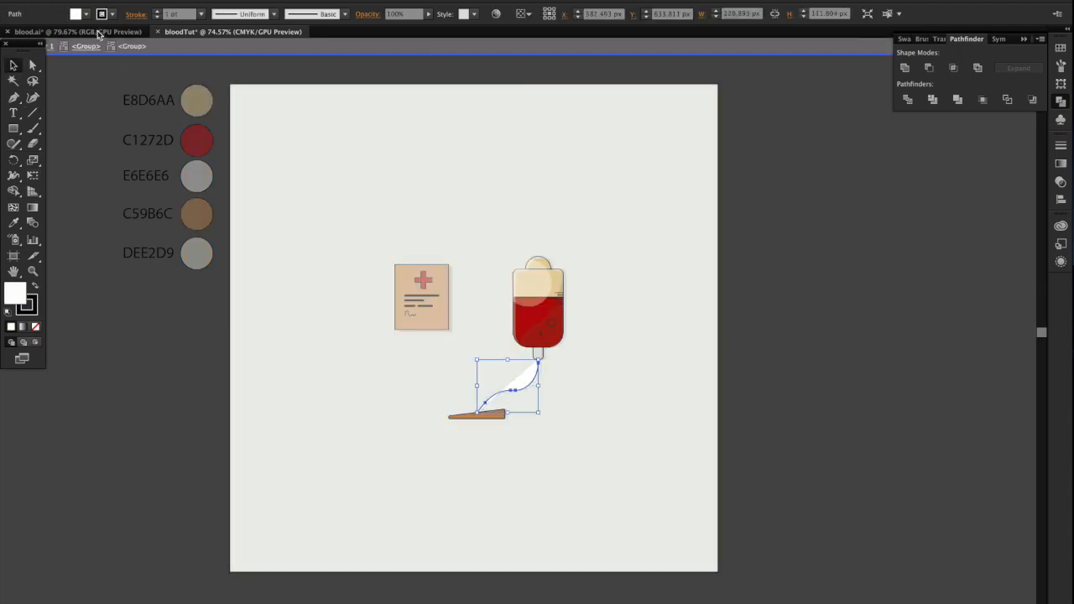
{"action": "left_click", "coordinate": [85, 14]}
{"action": "left_click", "coordinate": [8, 36]}
{"action": "left_click", "coordinate": [85, 14]}
{"action": "double_click", "coordinate": [271, 146]}
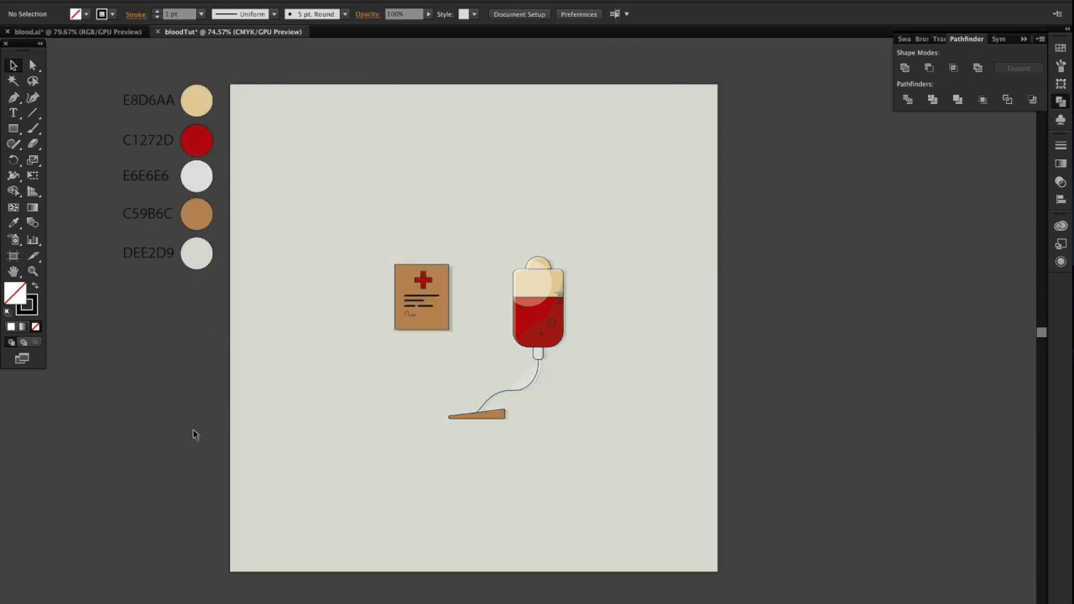
- Isolate the tube's shadow line within the silhouette group and remove its white fill
{"action": "scroll", "coordinate": [544, 398], "scroll_direction": "up", "scroll_amount": 1}
{"action": "scroll", "coordinate": [544, 396], "scroll_direction": "up", "scroll_amount": 3}
{"action": "left_click", "coordinate": [528, 356]}
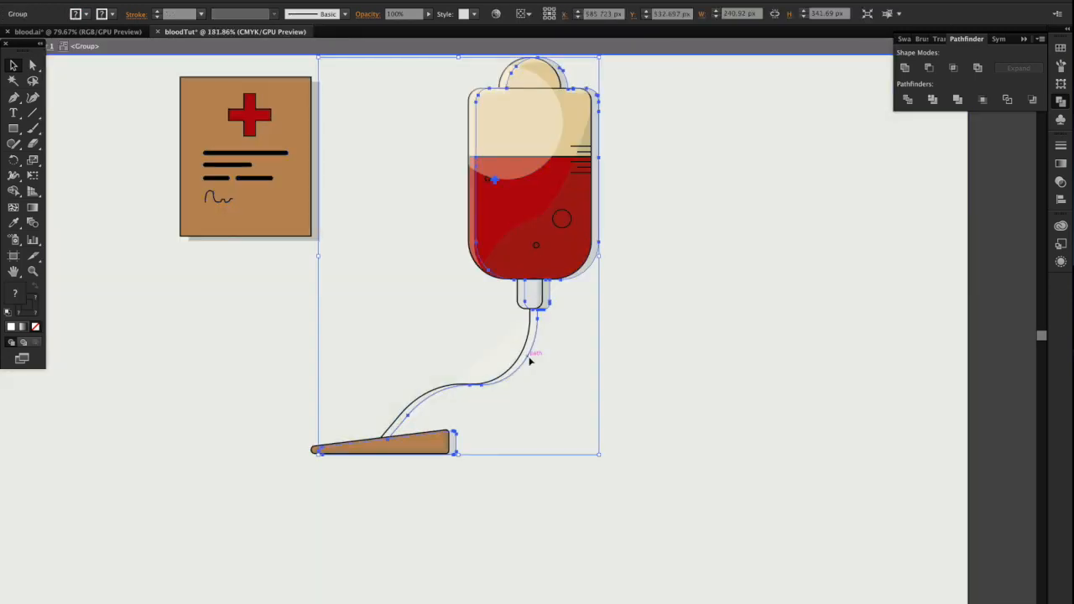
{"action": "double_click", "coordinate": [531, 353]}
{"action": "left_click", "coordinate": [531, 353]}
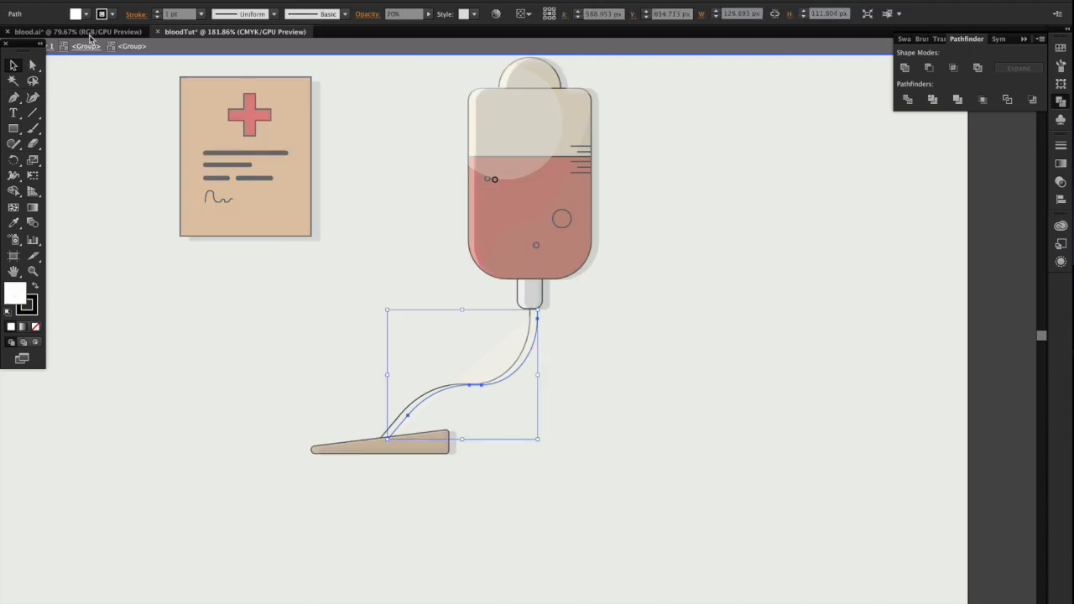
{"action": "left_click", "coordinate": [86, 13]}
{"action": "left_click", "coordinate": [7, 36]}
{"action": "double_click", "coordinate": [727, 316]}
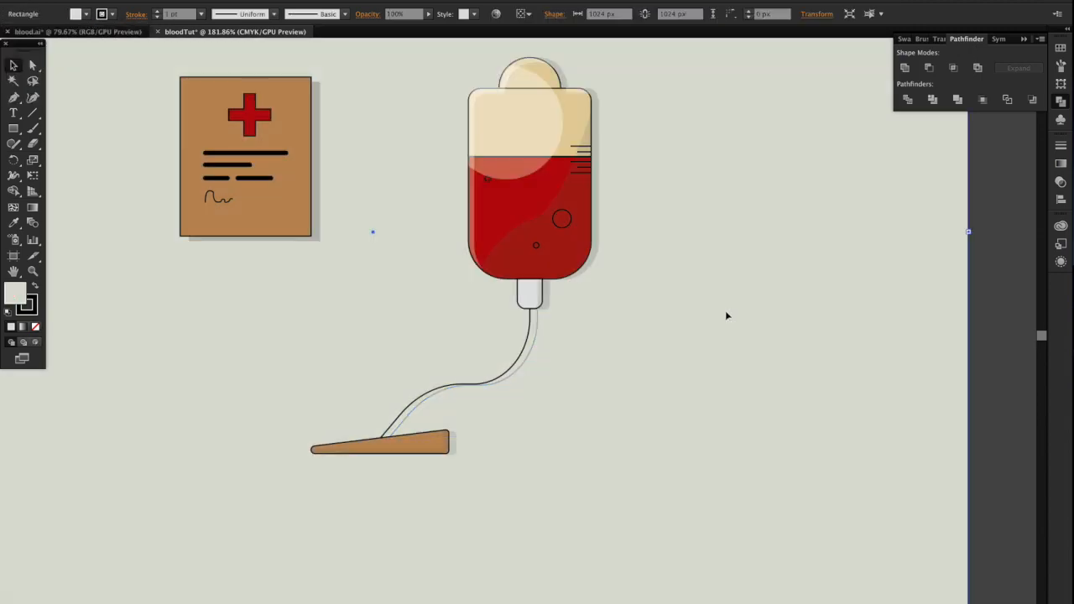
- Align the icon artwork group and the background rectangle to each other's horizontal and vertical centres
{"action": "scroll", "coordinate": [725, 311], "scroll_direction": "down", "scroll_amount": 4}
{"action": "left_click", "coordinate": [869, 358]}
{"action": "scroll", "coordinate": [879, 359], "scroll_direction": "down", "scroll_amount": 3}
{"action": "left_click", "coordinate": [826, 337]}
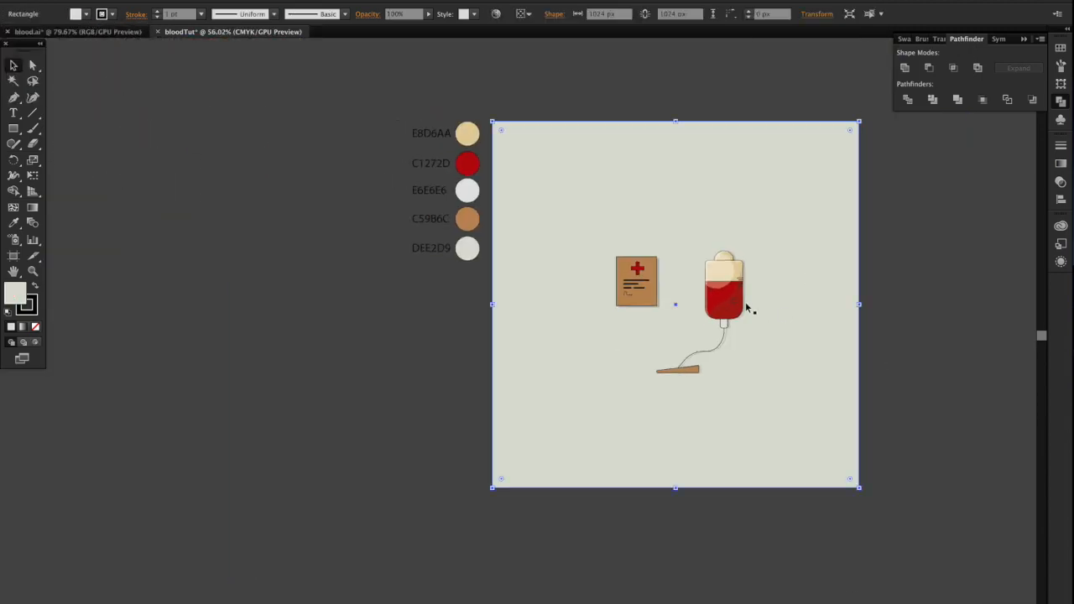
{"action": "left_click", "coordinate": [738, 303]}
{"action": "left_click", "coordinate": [813, 293], "text": "shift"}
{"action": "left_click", "coordinate": [562, 14]}
{"action": "left_click", "coordinate": [616, 13]}
{"action": "scroll", "coordinate": [751, 178], "scroll_direction": "up", "scroll_amount": 6}
{"action": "scroll", "coordinate": [751, 178], "scroll_direction": "up", "scroll_amount": 3}
{"action": "scroll", "coordinate": [751, 178], "scroll_direction": "left", "scroll_amount": 4}
{"action": "scroll", "coordinate": [751, 178], "scroll_direction": "down", "scroll_amount": 6}
{"action": "scroll", "coordinate": [750, 178], "scroll_direction": "down", "scroll_amount": 2}
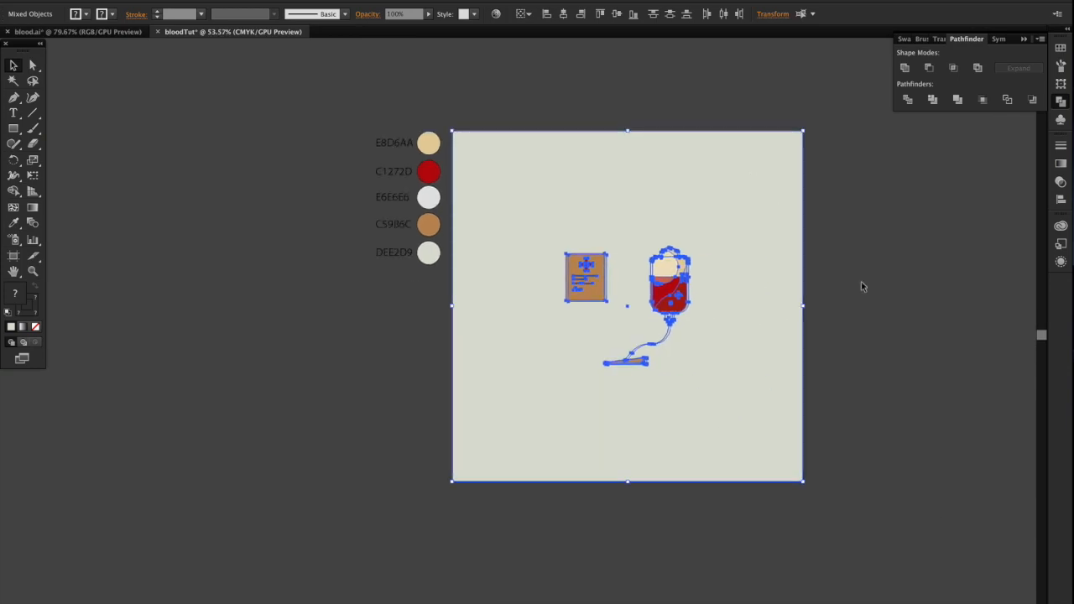
{"action": "left_click", "coordinate": [862, 285]}
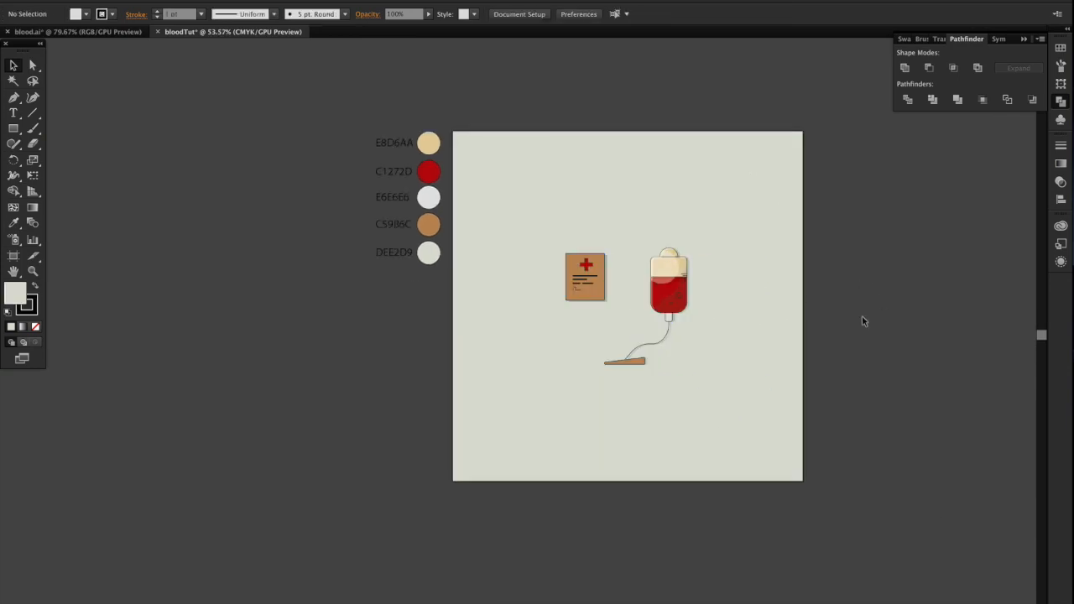